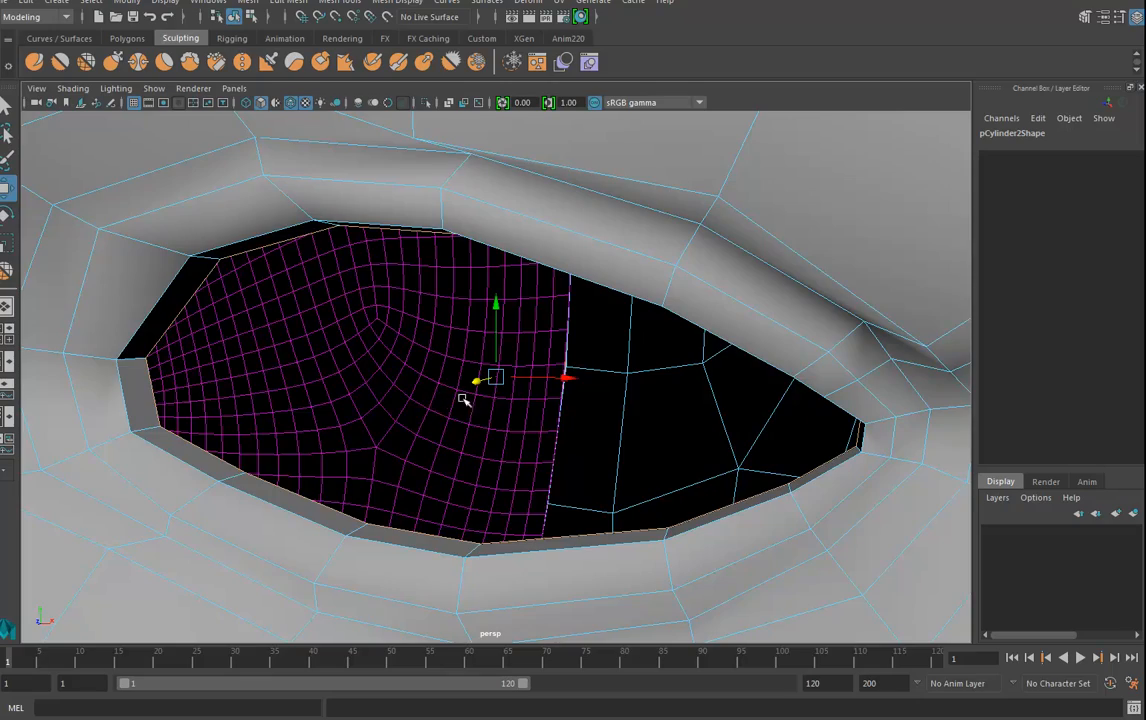
Select the eyelid's back border edge loop from inside the head and scale it up vertically.
{"action": "left_click_drag", "start_coordinate": [463, 391], "coordinate": [450, 391], "text": "alt"}
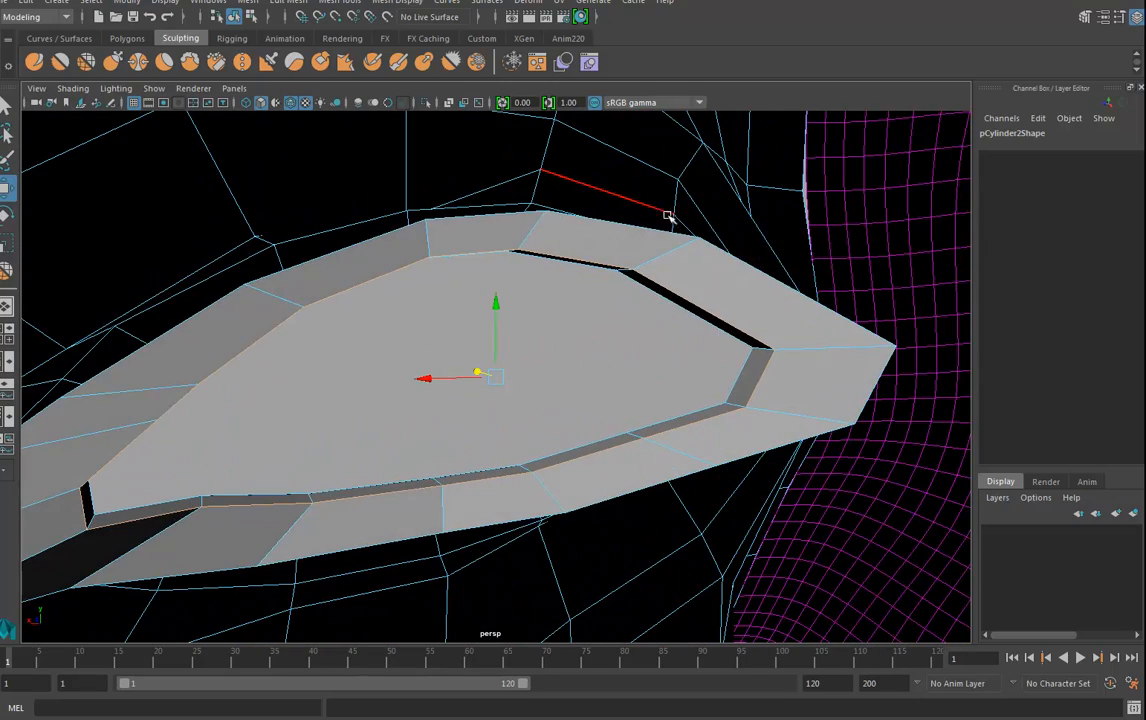
{"action": "left_click", "coordinate": [636, 228], "text": "shift"}
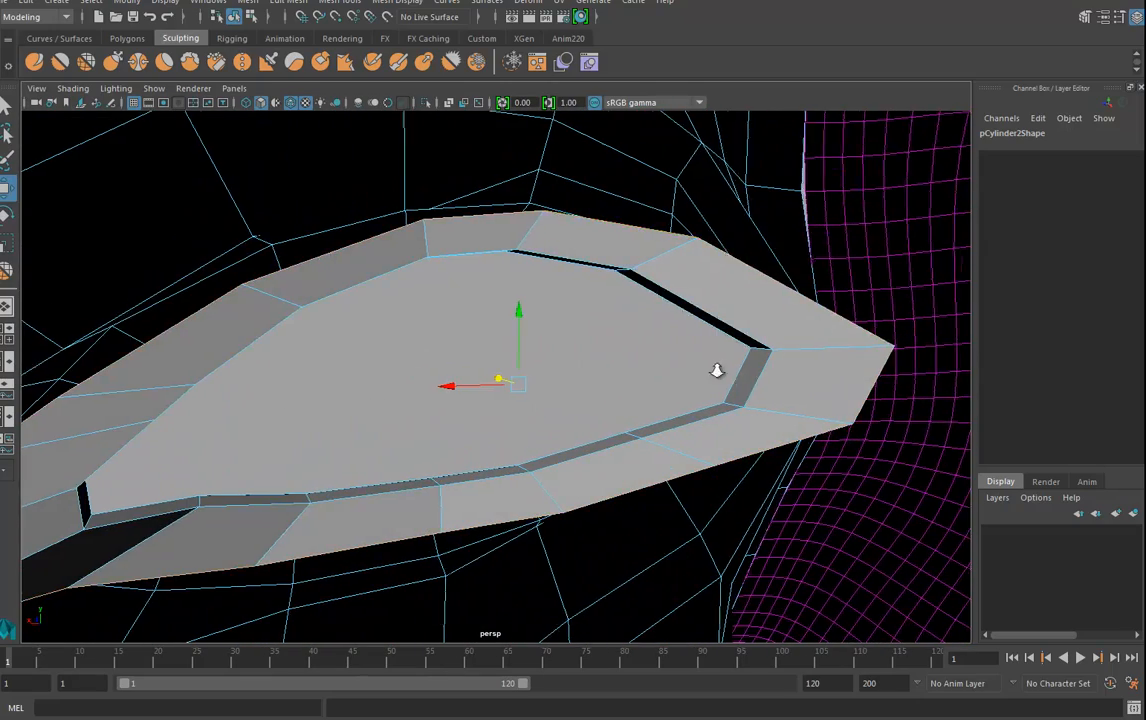
{"action": "right_click_drag", "start_coordinate": [724, 372], "coordinate": [430, 379], "text": "alt"}
{"action": "left_click_drag", "start_coordinate": [430, 379], "coordinate": [504, 379], "text": "alt"}
{"action": "key", "text": "r"}
{"action": "left_click_drag", "start_coordinate": [488, 314], "coordinate": [476, 268]}
{"action": "mouse_move", "coordinate": [435, 366]}
{"action": "left_mouse_down", "text": "alt"}
{"action": "mouse_move", "coordinate": [392, 344]}
{"action": "mouse_move", "coordinate": [356, 366]}
{"action": "mouse_move", "coordinate": [445, 371]}
{"action": "left_mouse_up", "text": "alt"}
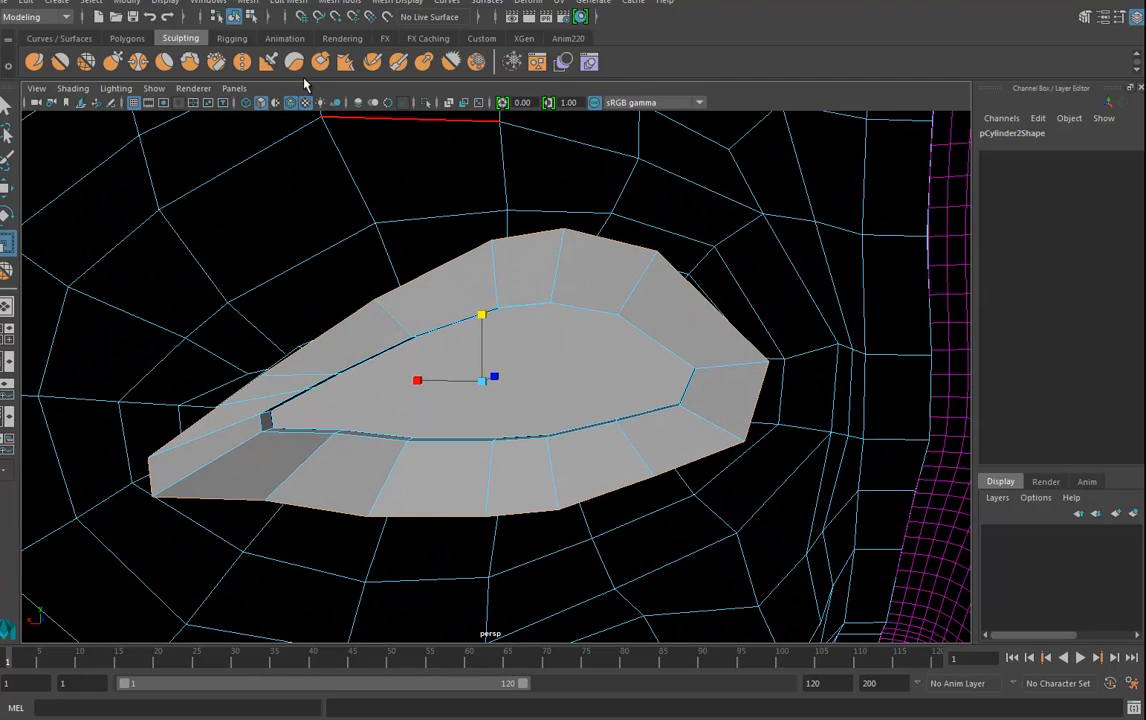
Extrude the eye socket's border edges deeper into the head with Translate Z -0.456 and Scale Z 0.6.
{"action": "left_click", "coordinate": [565, 38]}
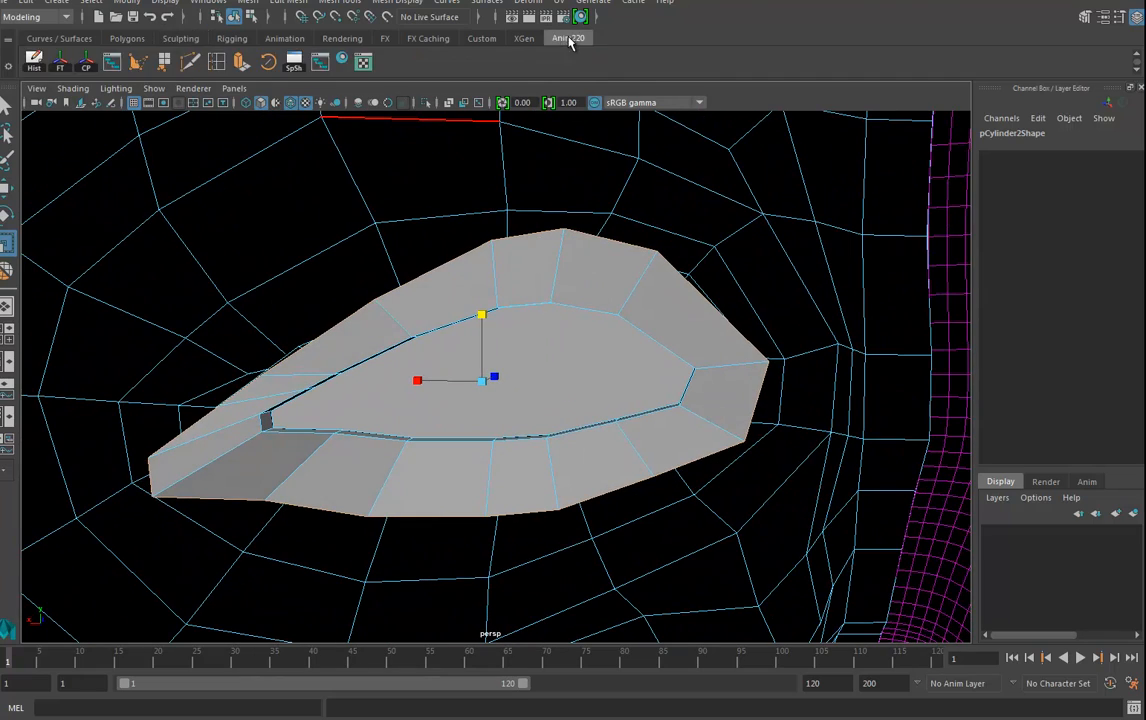
{"action": "left_click", "coordinate": [216, 62]}
{"action": "left_click_drag", "start_coordinate": [453, 312], "coordinate": [455, 400], "text": "alt"}
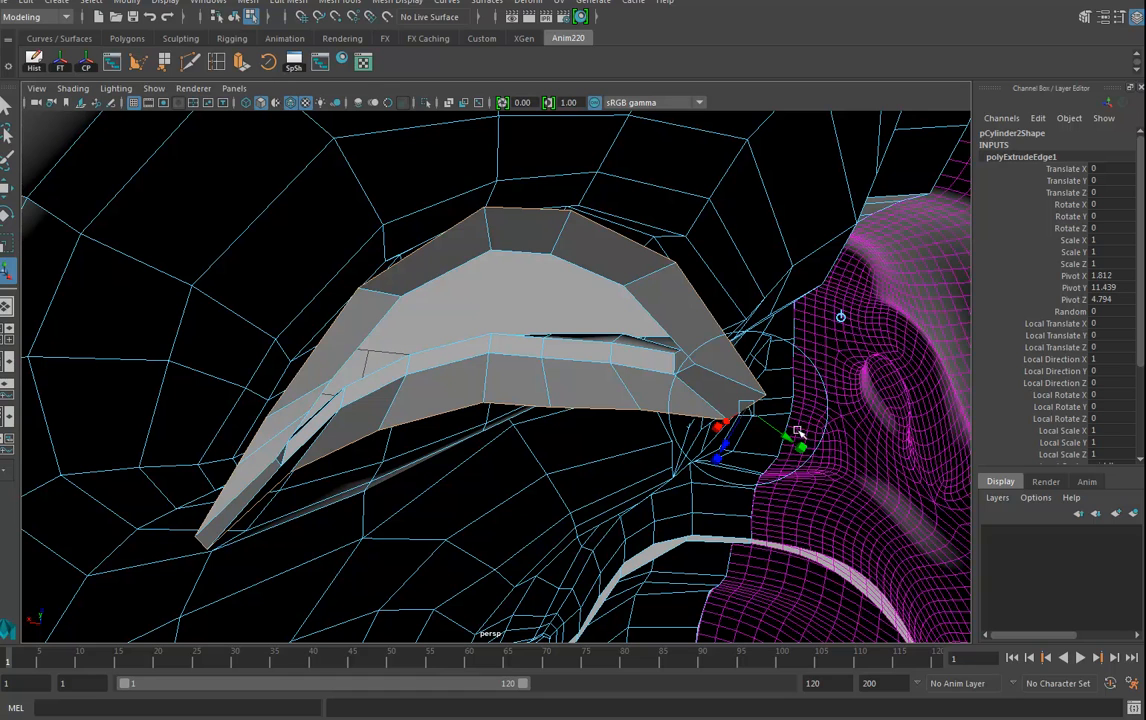
{"action": "left_click", "coordinate": [843, 316]}
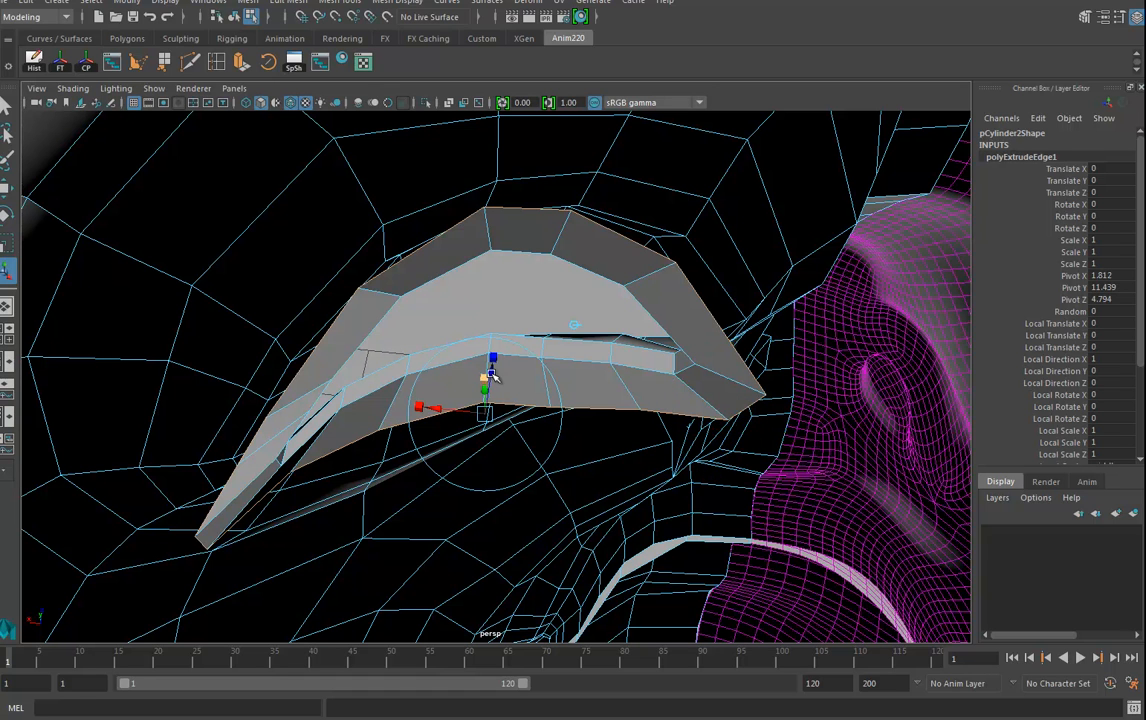
{"action": "left_click_drag", "start_coordinate": [493, 371], "coordinate": [566, 398]}
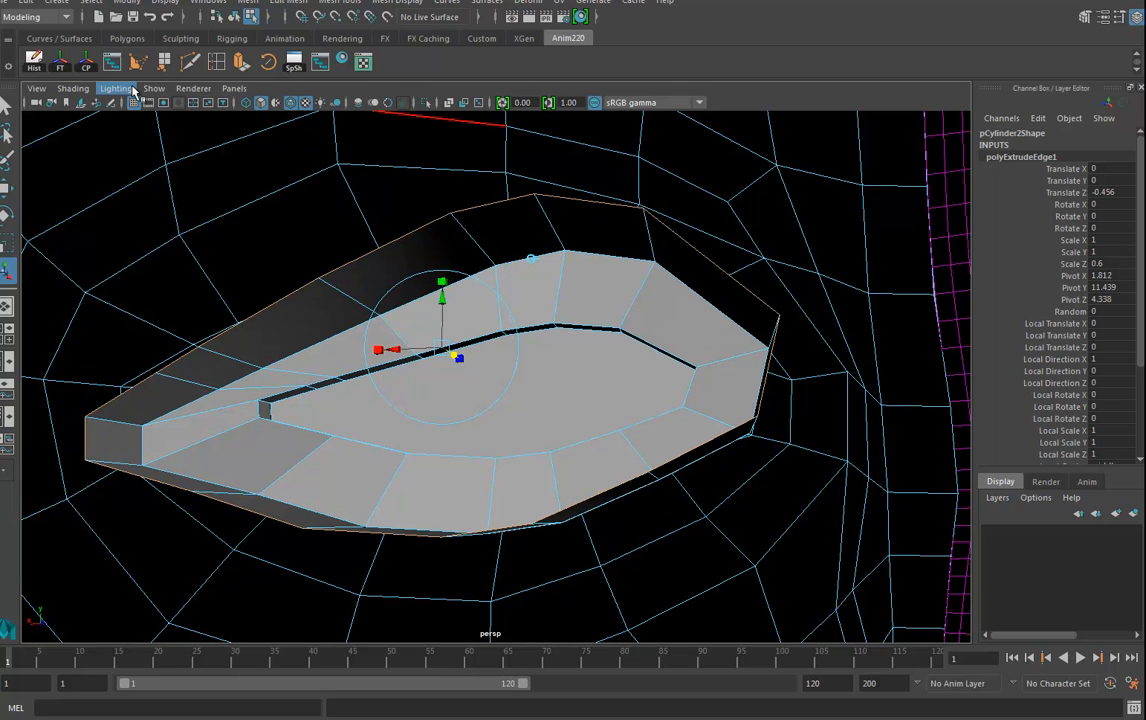
Append three faces between the upper and lower border edges to close the middle of the eye socket and the span beside it.
{"action": "left_click", "coordinate": [164, 62]}
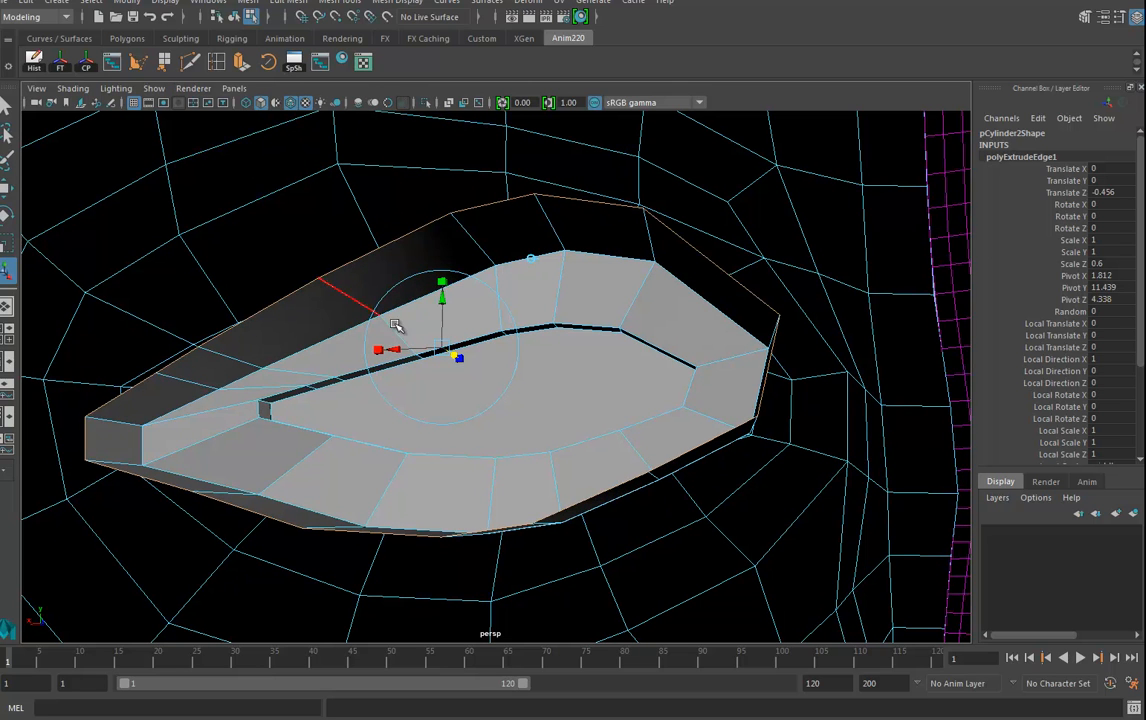
{"action": "left_click", "coordinate": [507, 203]}
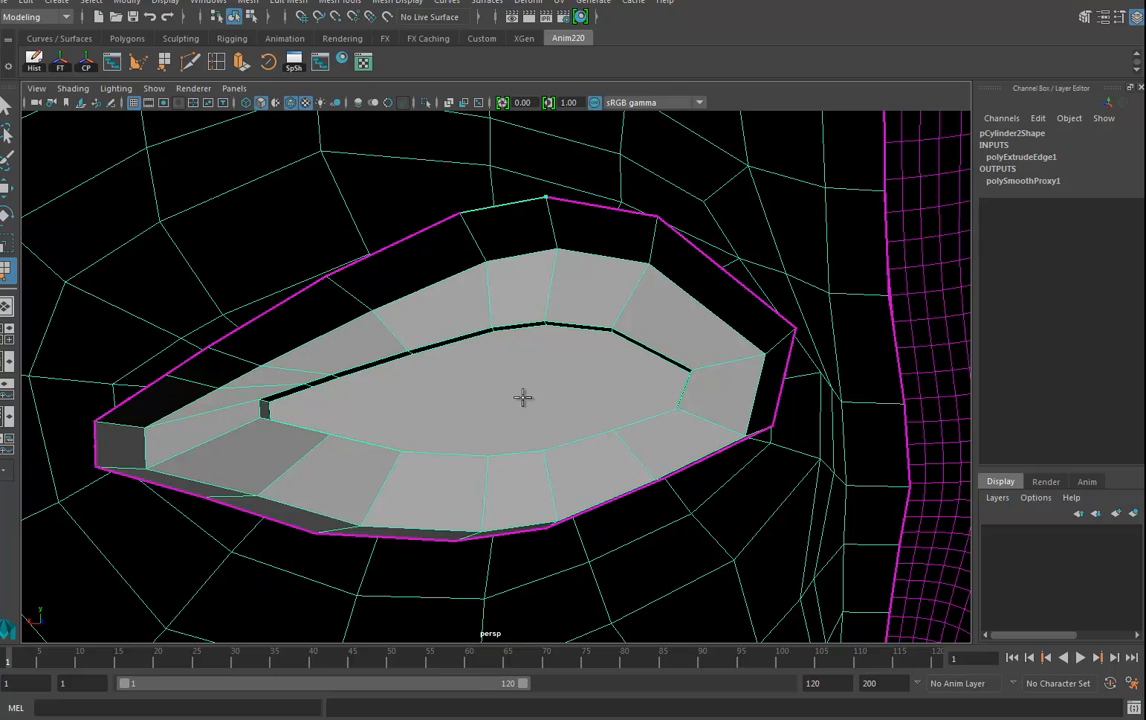
{"action": "left_click", "coordinate": [518, 531]}
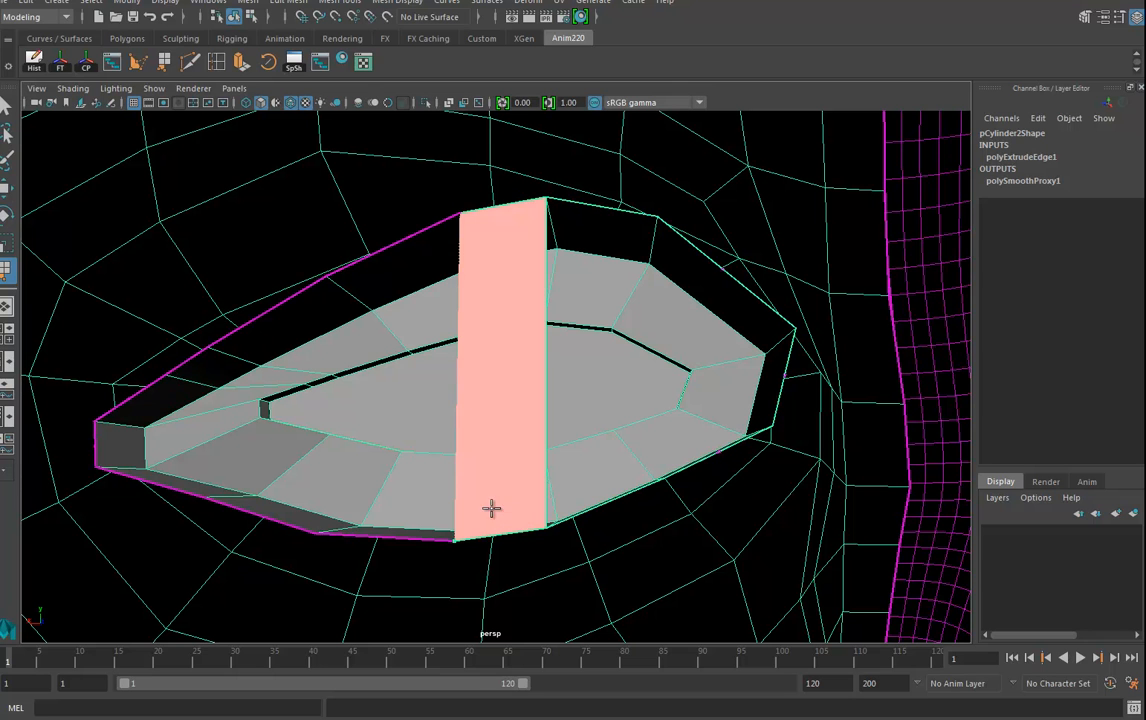
{"action": "key", "text": "Return"}
{"action": "left_click", "coordinate": [397, 240]}
{"action": "key", "text": "Return"}
{"action": "left_click", "coordinate": [283, 522]}
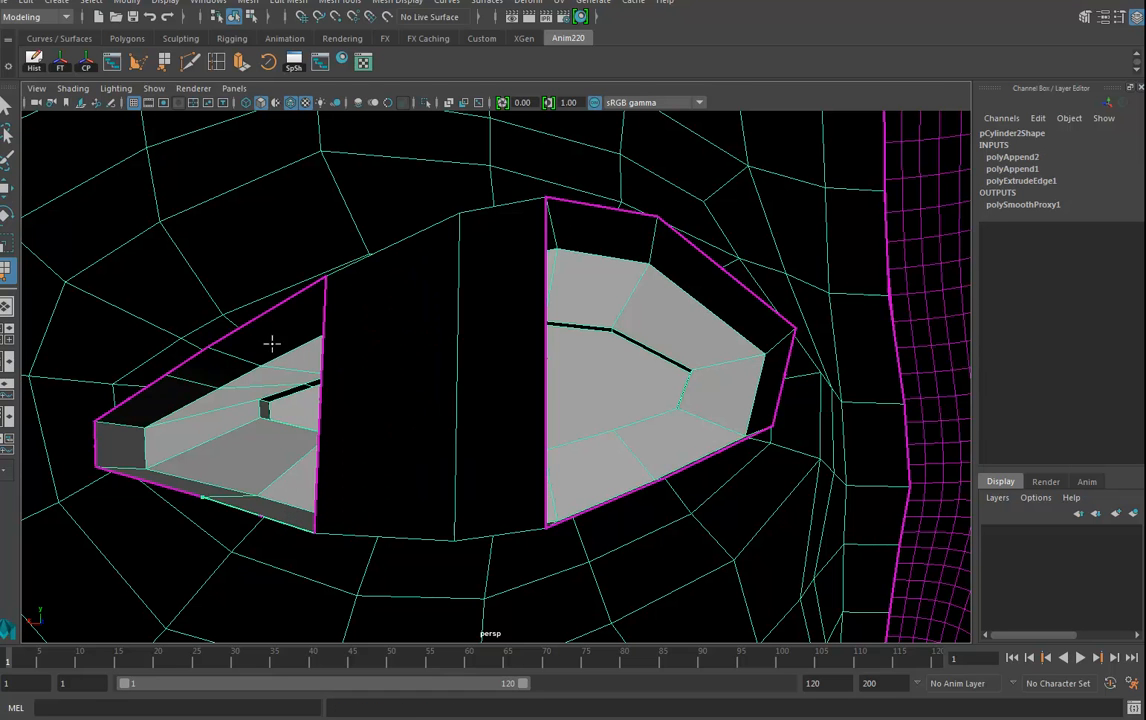
{"action": "left_click", "coordinate": [266, 312]}
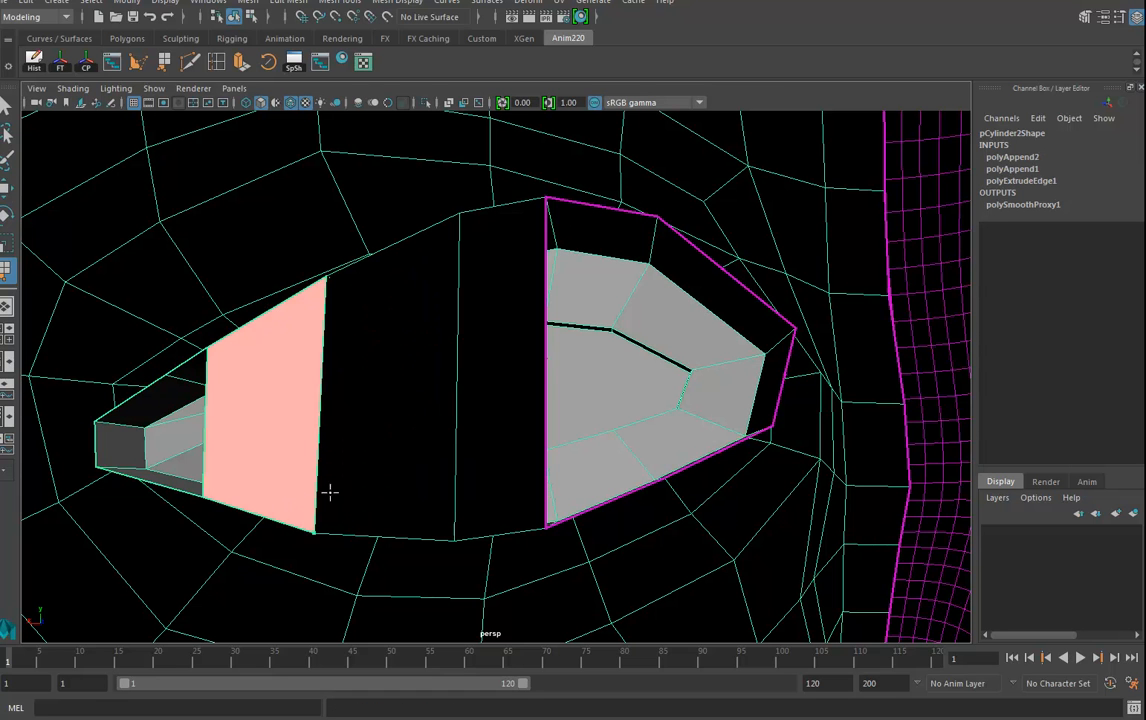
{"action": "key", "text": "Return"}
Append two more faces to close the eye socket's wide, rounded end near the centre of the face.
{"action": "left_click_drag", "start_coordinate": [637, 375], "coordinate": [582, 540], "text": "alt"}
{"action": "left_click", "coordinate": [526, 477]}
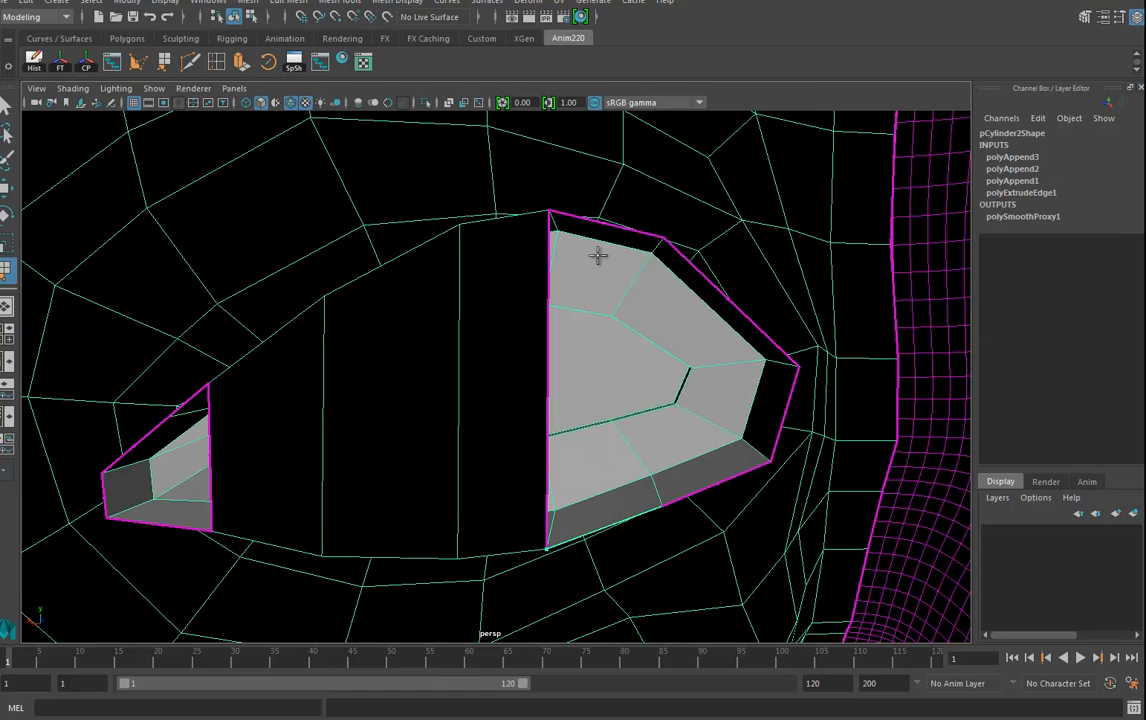
{"action": "left_click", "coordinate": [598, 222]}
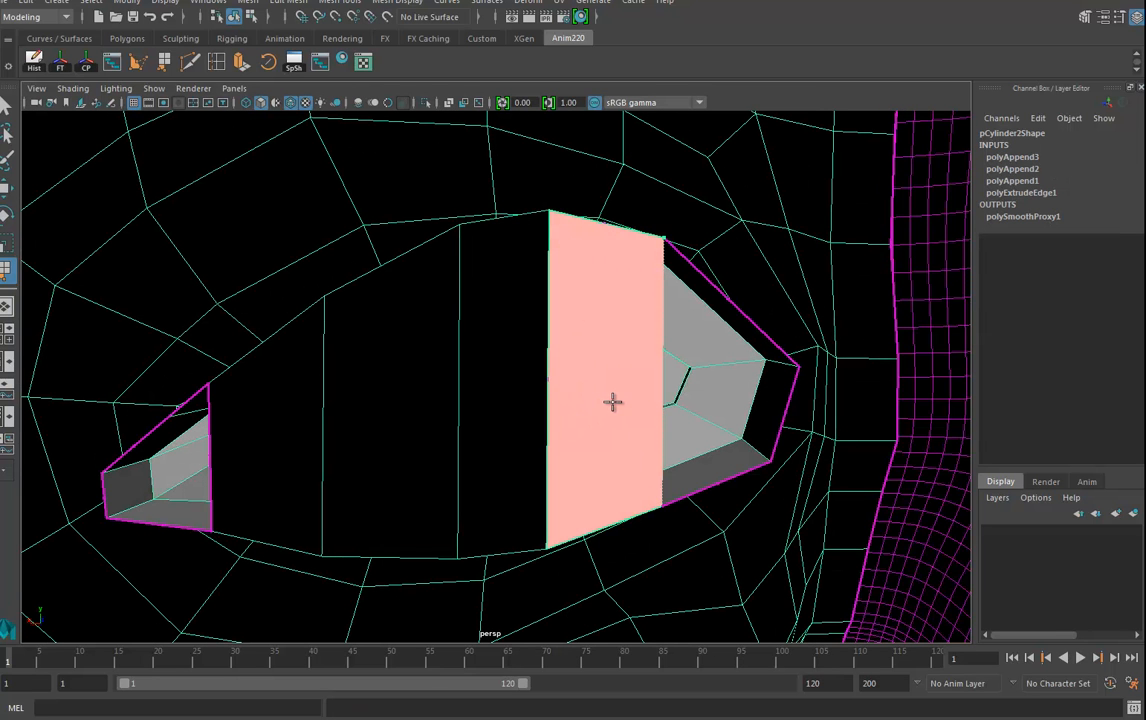
{"action": "key", "text": "Return"}
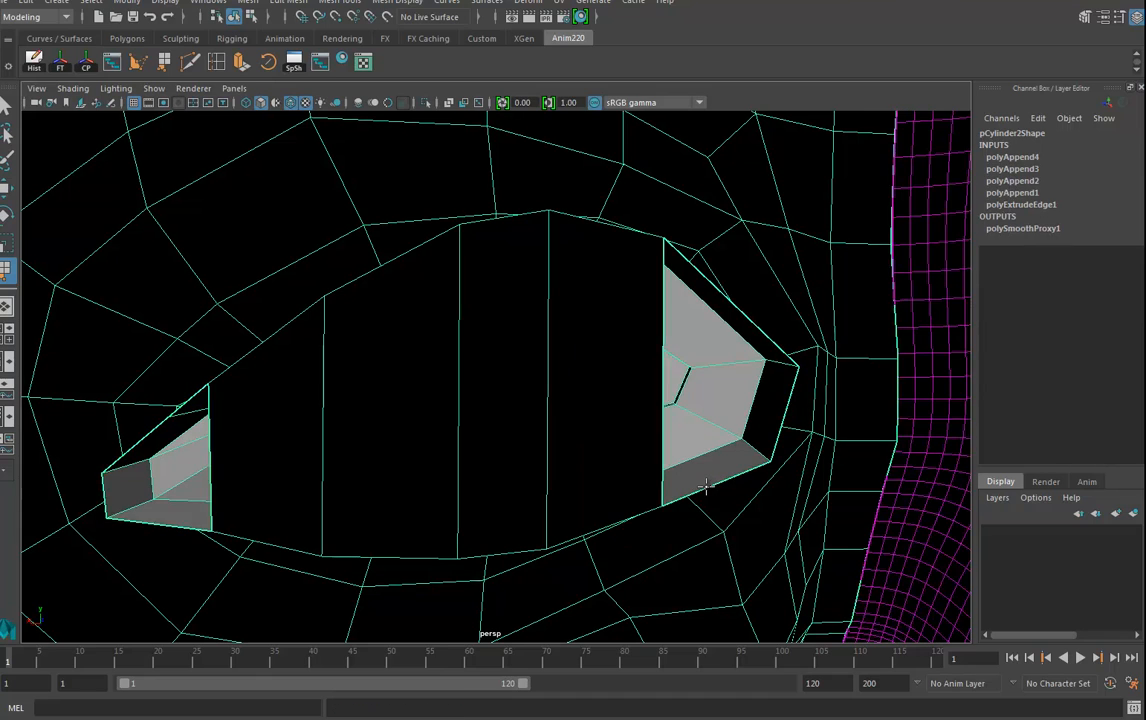
{"action": "left_click", "coordinate": [744, 315]}
{"action": "key", "text": "g"}
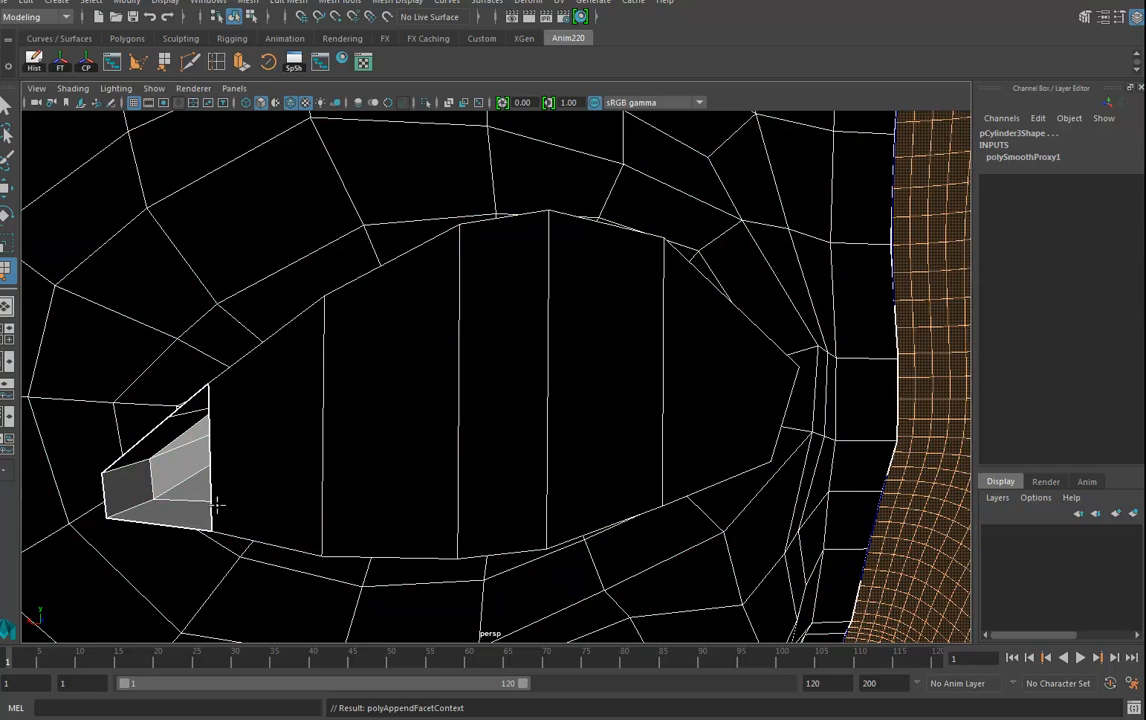
Append a four-sided face and a triangle to close the remaining gap at the eye socket's narrow outer end.
{"action": "left_click_drag", "start_coordinate": [237, 447], "coordinate": [323, 393], "text": "alt"}
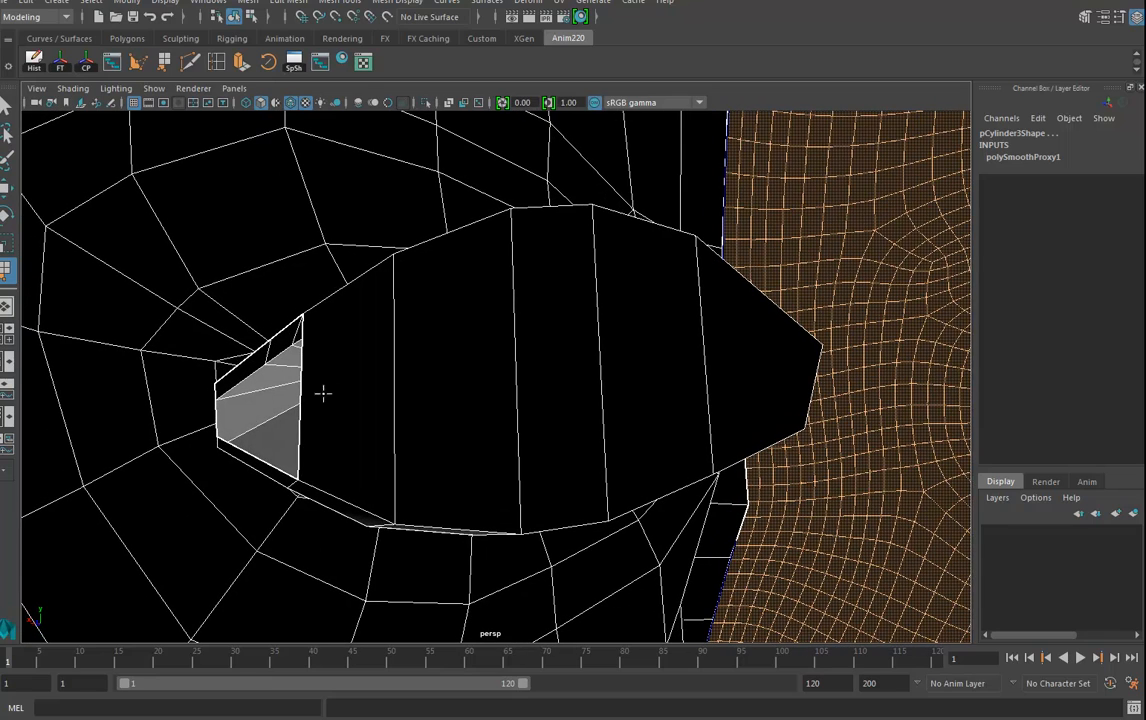
{"action": "left_click", "coordinate": [228, 410]}
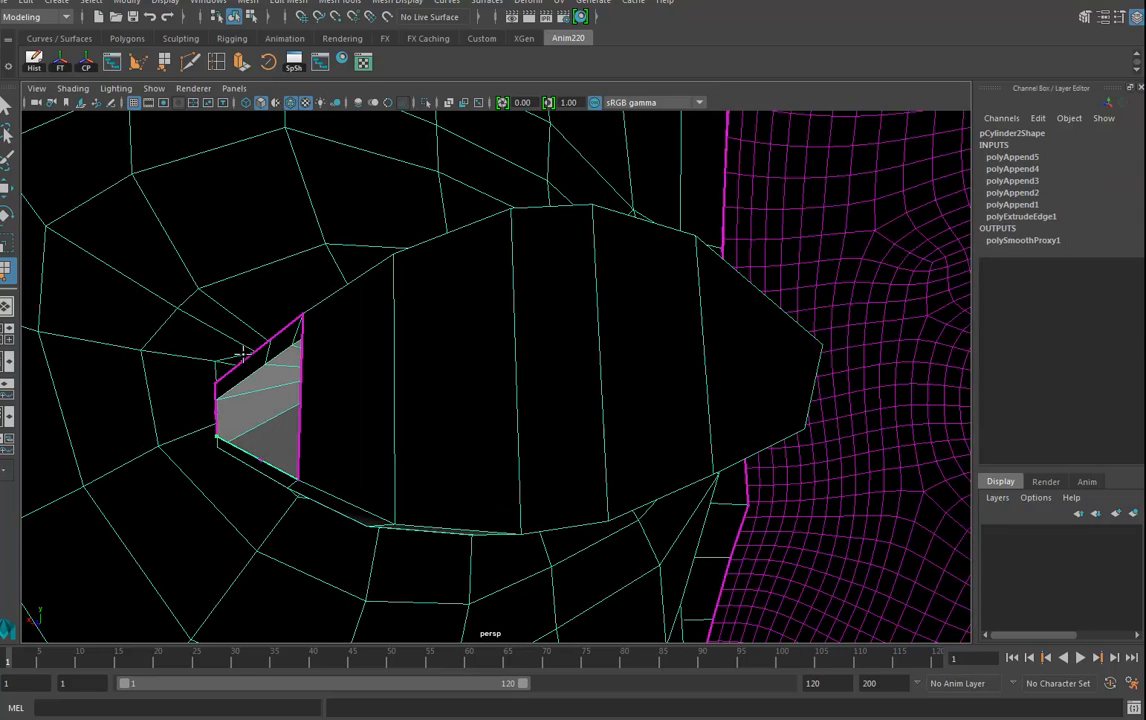
{"action": "left_click", "coordinate": [246, 368]}
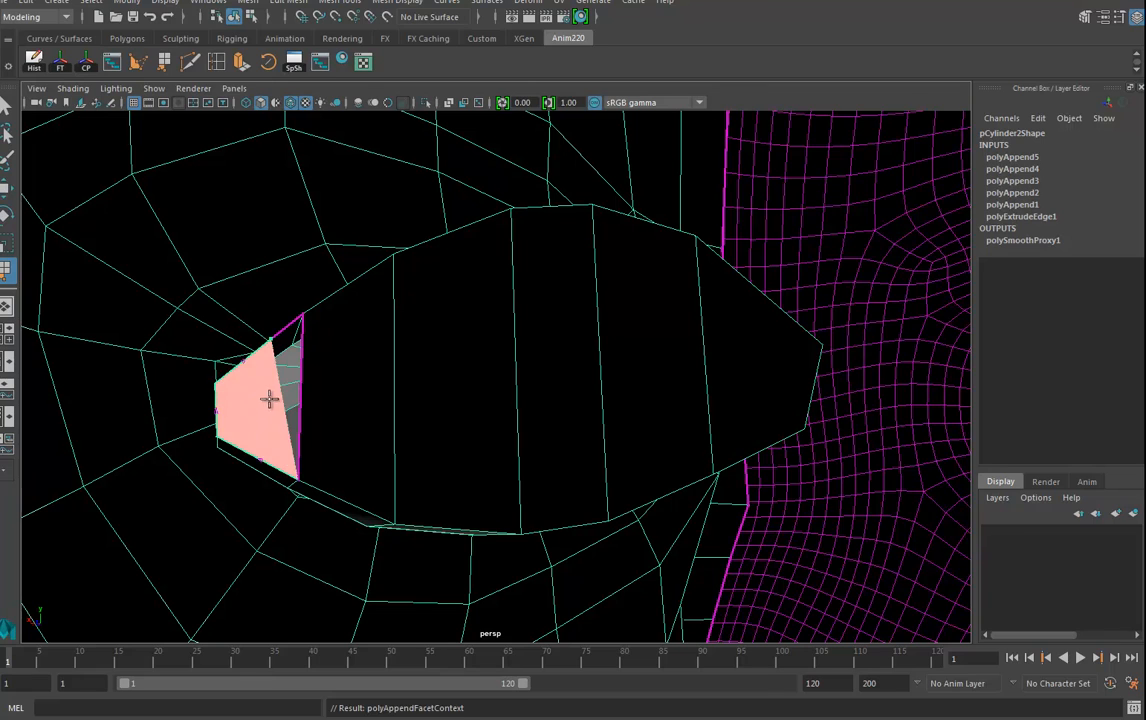
{"action": "key", "text": "Return"}
{"action": "left_click", "coordinate": [300, 390]}
{"action": "left_click", "coordinate": [300, 391]}
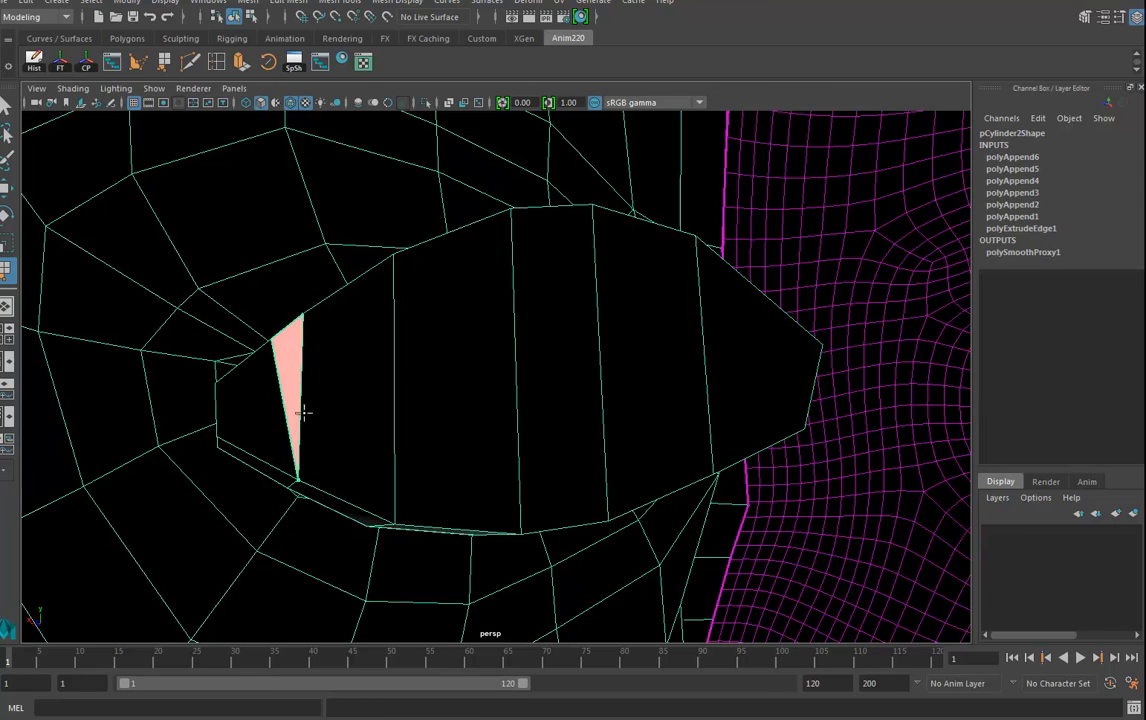
{"action": "key", "text": "g"}
Examine the closed eye socket from behind and from the front of the face.
{"action": "left_click_drag", "start_coordinate": [511, 407], "coordinate": [588, 414], "text": "alt"}
{"action": "middle_click_drag", "start_coordinate": [545, 421], "coordinate": [717, 413], "text": "alt"}
{"action": "left_click_drag", "start_coordinate": [717, 413], "coordinate": [719, 409], "text": "alt"}
{"action": "right_click_drag", "start_coordinate": [719, 409], "coordinate": [528, 398], "text": "alt"}
{"action": "middle_click_drag", "start_coordinate": [528, 398], "coordinate": [478, 463], "text": "alt"}
{"action": "left_click_drag", "start_coordinate": [478, 463], "coordinate": [518, 393], "text": "alt"}
{"action": "left_click_drag", "start_coordinate": [367, 310], "coordinate": [425, 313], "text": "alt"}
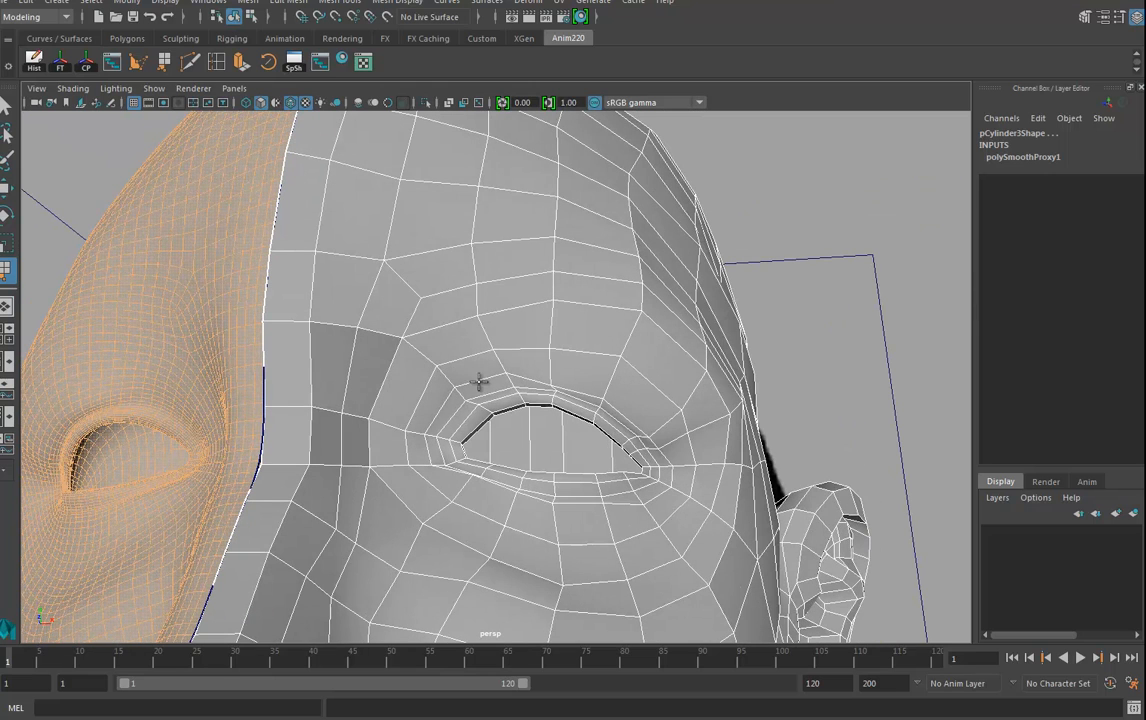
{"action": "left_click_drag", "start_coordinate": [531, 447], "coordinate": [656, 473], "text": "alt"}
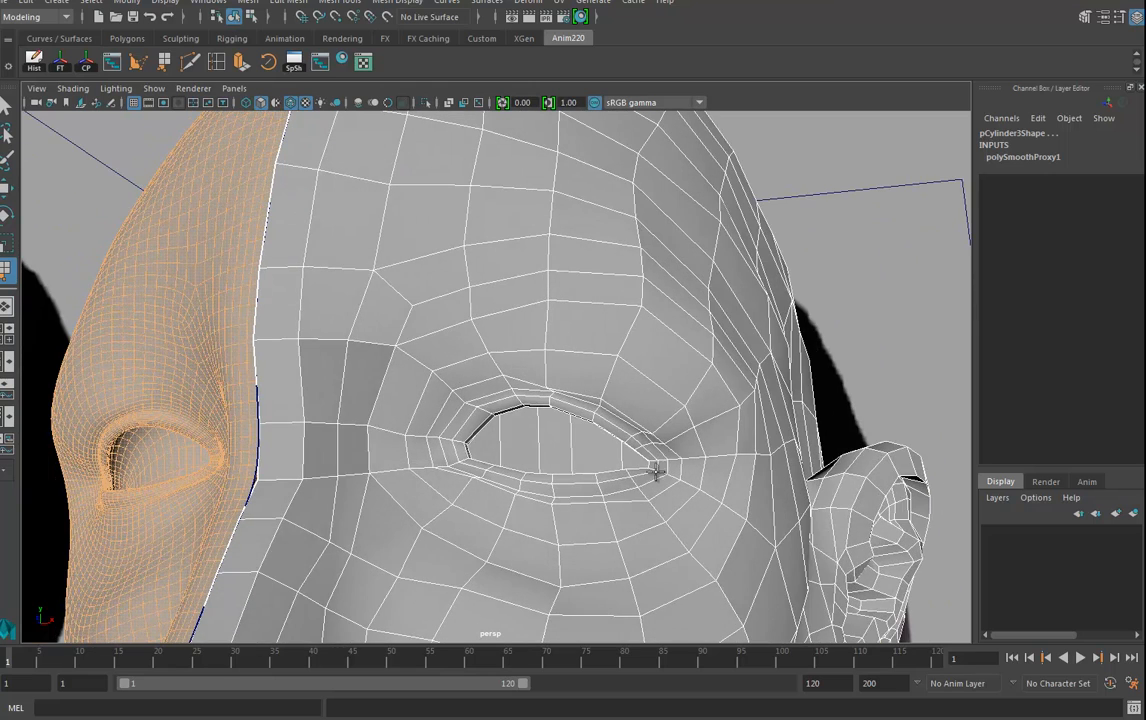
{"action": "left_click_drag", "start_coordinate": [424, 452], "coordinate": [596, 440], "text": "alt"}
Split the edge ring through the eye socket's back faces, starting from a vertical edge near the outer eye corner.
{"action": "left_click", "coordinate": [6, 187]}
{"action": "right_click_drag", "start_coordinate": [590, 329], "coordinate": [590, 289]}
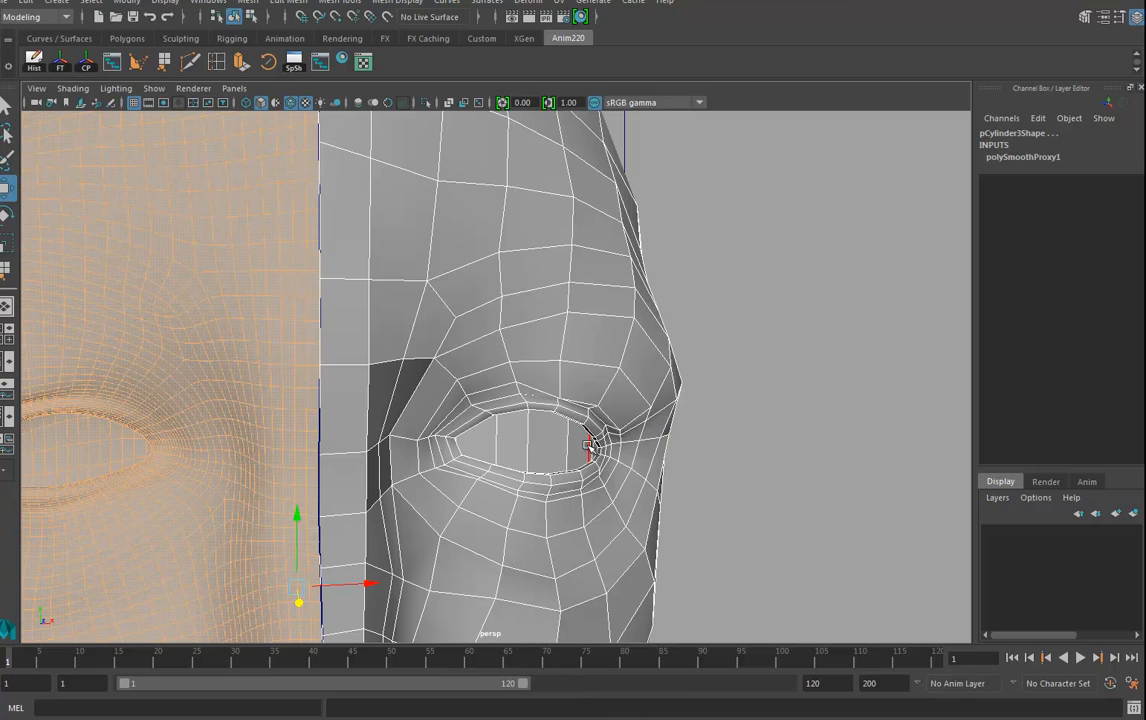
{"action": "double_click", "coordinate": [590, 447]}
{"action": "right_click_drag", "start_coordinate": [590, 448], "coordinate": [511, 480], "text": "ctrl"}
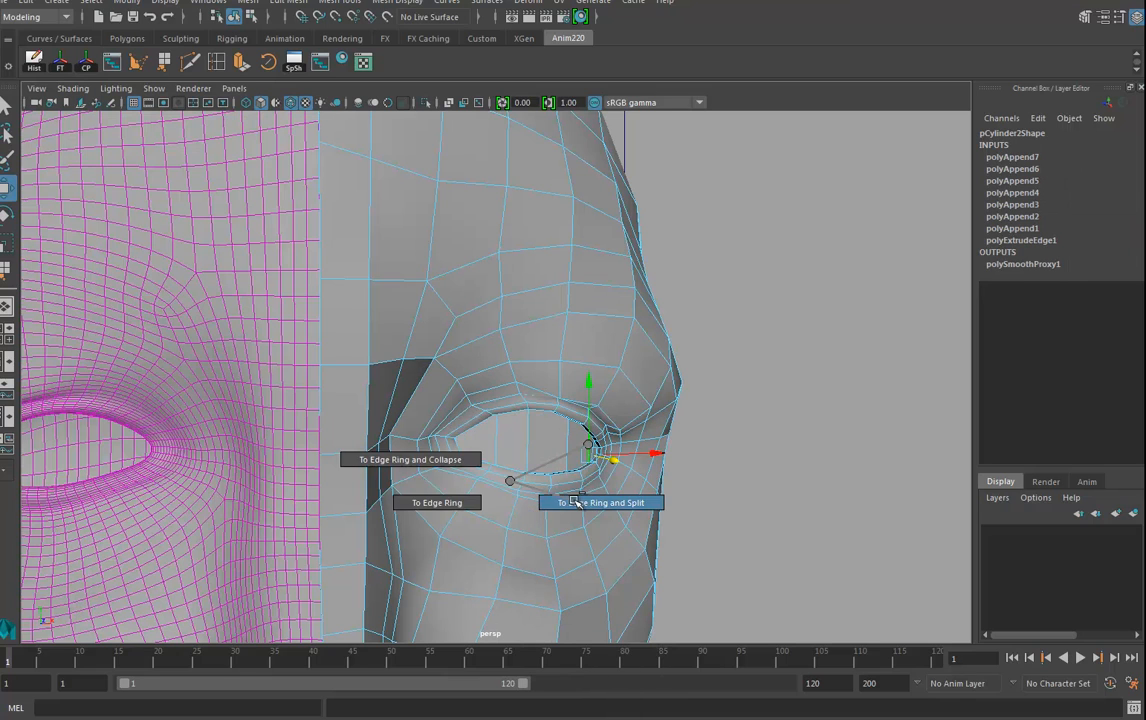
{"action": "right_click_drag", "start_coordinate": [574, 500], "coordinate": [577, 502], "text": "ctrl"}
{"action": "left_click_drag", "start_coordinate": [584, 505], "coordinate": [525, 475], "text": "alt"}
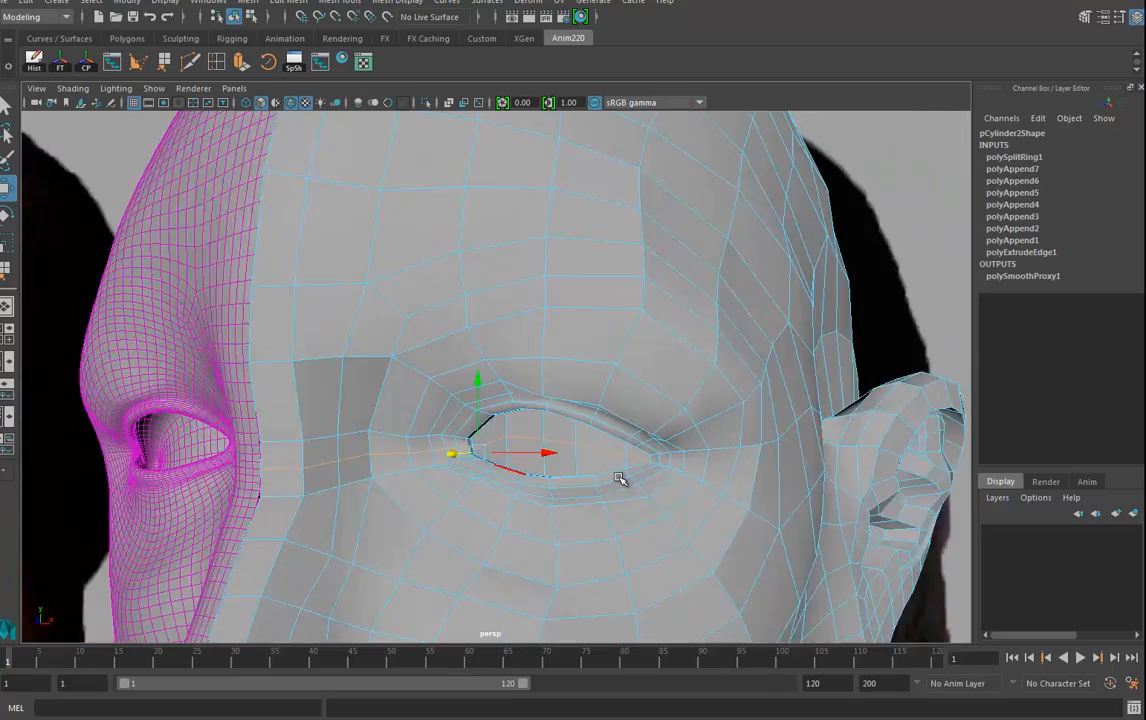
Return to object mode and delete the smoothed mirrored half of the head.
{"action": "right_click_drag", "start_coordinate": [618, 478], "coordinate": [399, 460], "text": "alt"}
{"action": "middle_click_drag", "start_coordinate": [420, 455], "coordinate": [590, 423], "text": "alt"}
{"action": "left_click_drag", "start_coordinate": [596, 422], "coordinate": [654, 449], "text": "alt"}
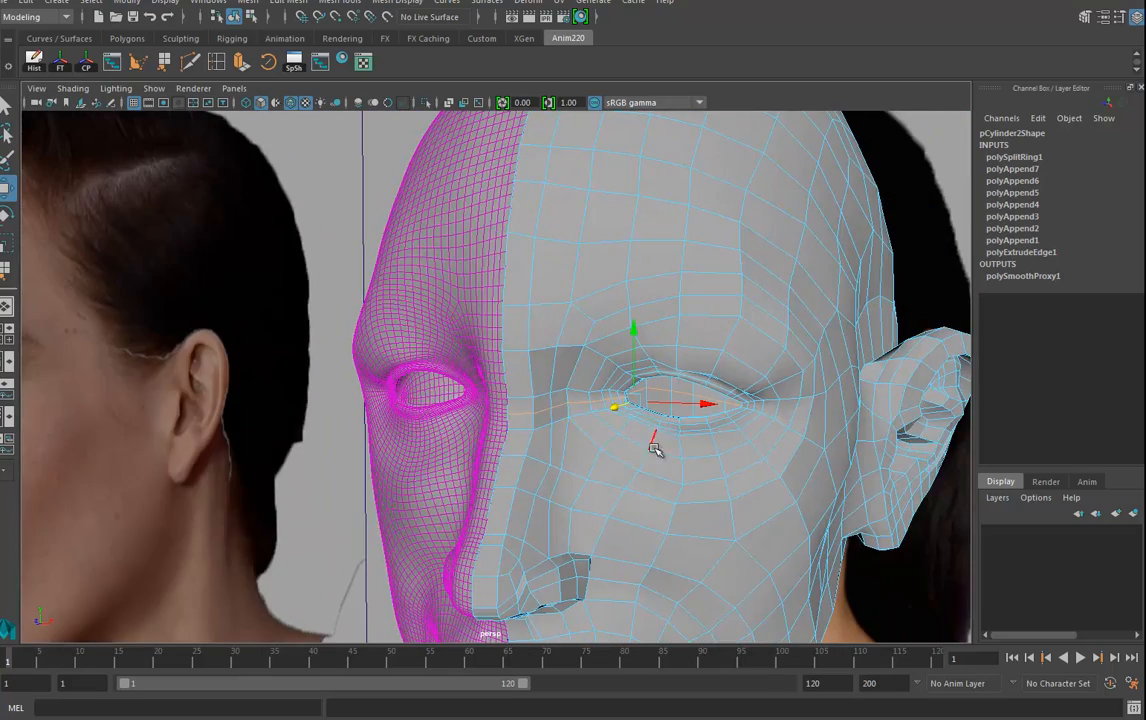
{"action": "left_click_drag", "start_coordinate": [731, 395], "coordinate": [729, 320], "text": "alt"}
{"action": "right_click_drag", "start_coordinate": [733, 322], "coordinate": [753, 310]}
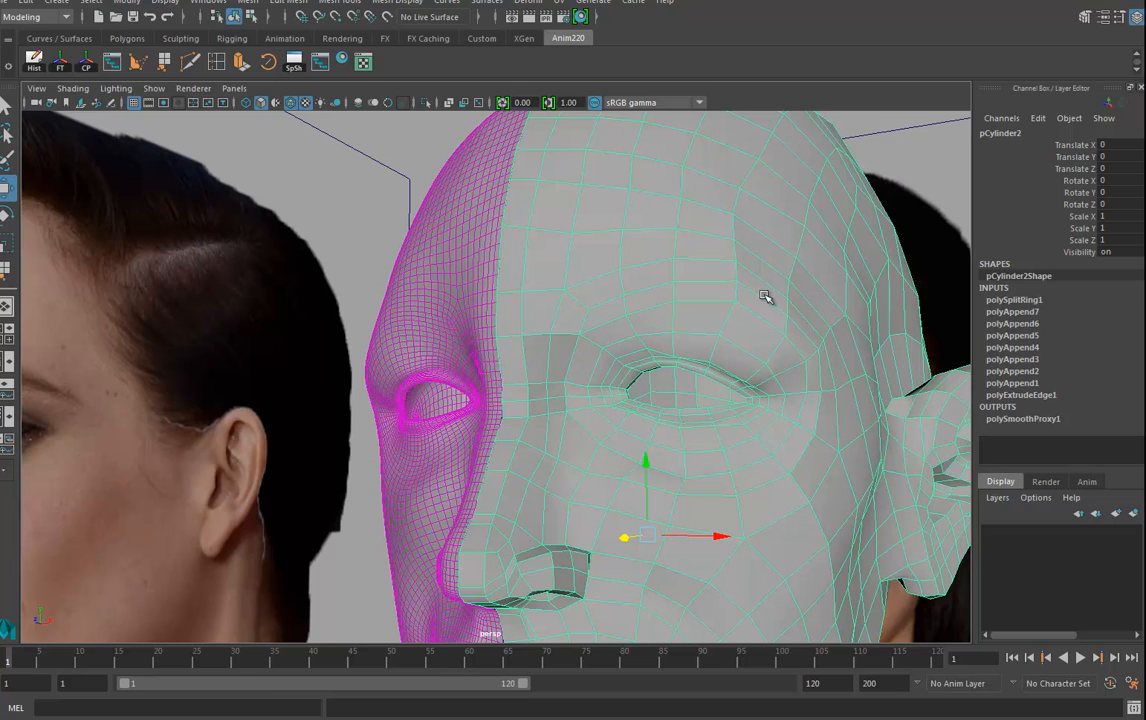
{"action": "left_click_drag", "start_coordinate": [688, 350], "coordinate": [693, 346], "text": "alt"}
{"action": "middle_click_drag", "start_coordinate": [688, 402], "coordinate": [655, 195], "text": "alt"}
{"action": "left_click_drag", "start_coordinate": [592, 384], "coordinate": [665, 383], "text": "alt"}
{"action": "right_click_drag", "start_coordinate": [665, 383], "coordinate": [489, 345], "text": "alt"}
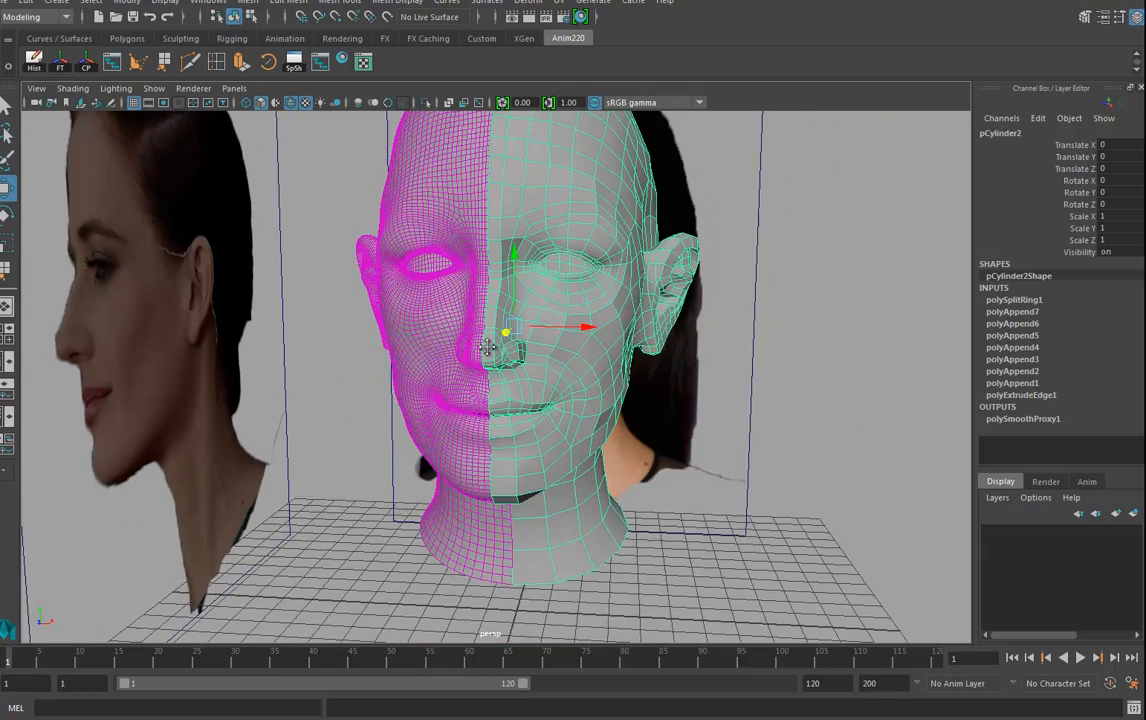
{"action": "middle_click_drag", "start_coordinate": [489, 345], "coordinate": [506, 392], "text": "alt"}
{"action": "left_click", "coordinate": [451, 255]}
{"action": "key", "text": "Delete"}
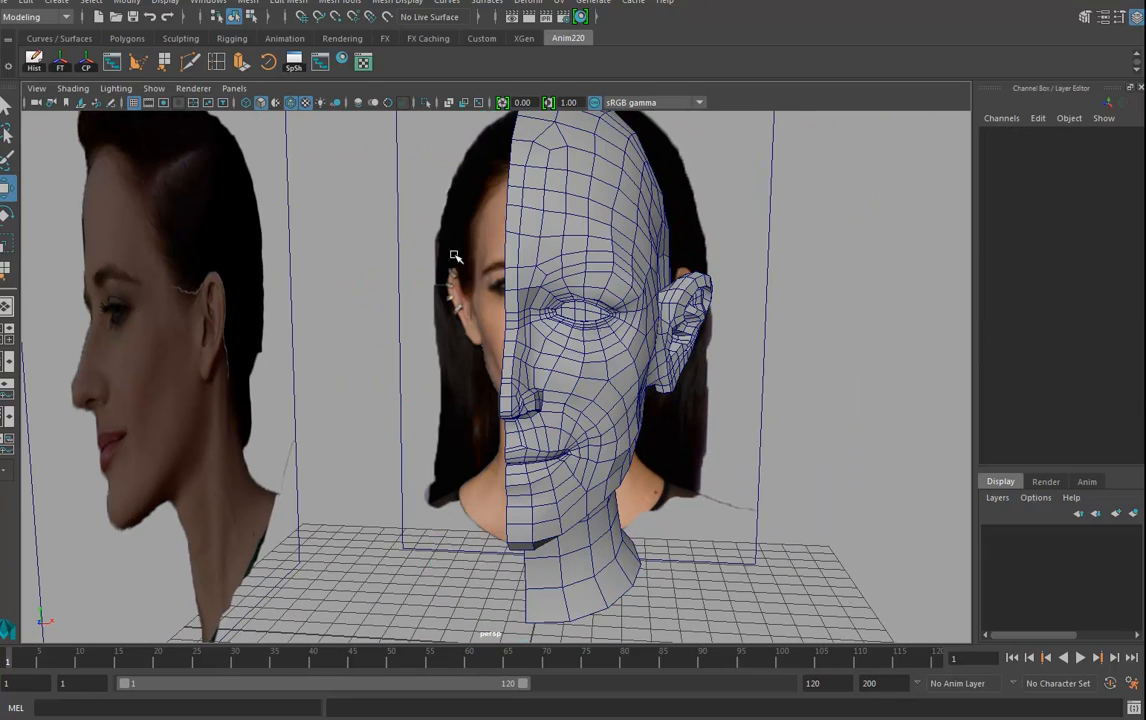
Put the front and side reference image planes on a new display layer and hide that layer.
{"action": "left_click", "coordinate": [582, 347]}
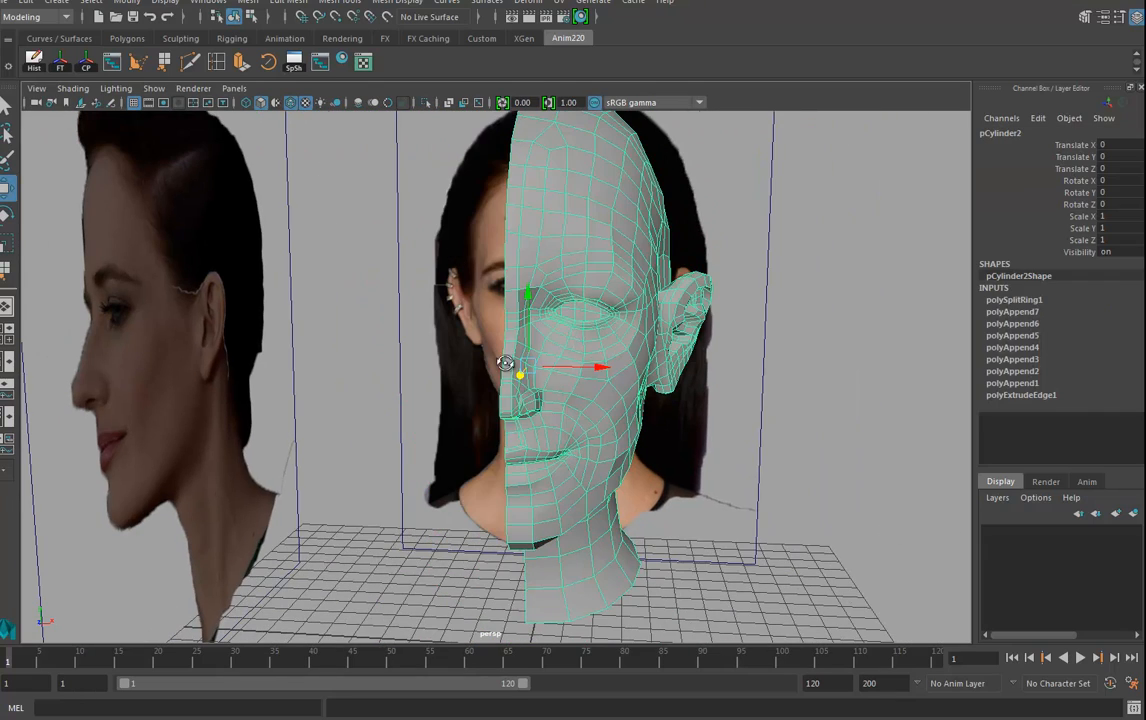
{"action": "right_click_drag", "start_coordinate": [505, 363], "coordinate": [20, 333], "text": "alt"}
{"action": "left_click_drag", "start_coordinate": [332, 190], "coordinate": [460, 312]}
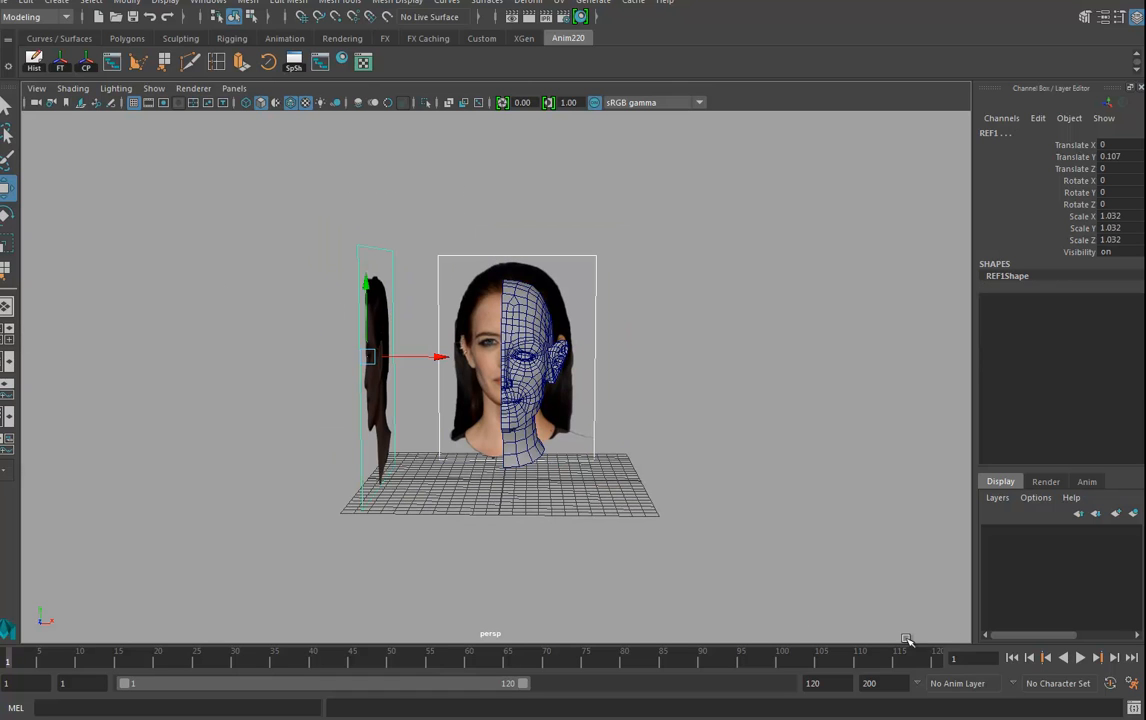
{"action": "left_click", "coordinate": [1130, 518]}
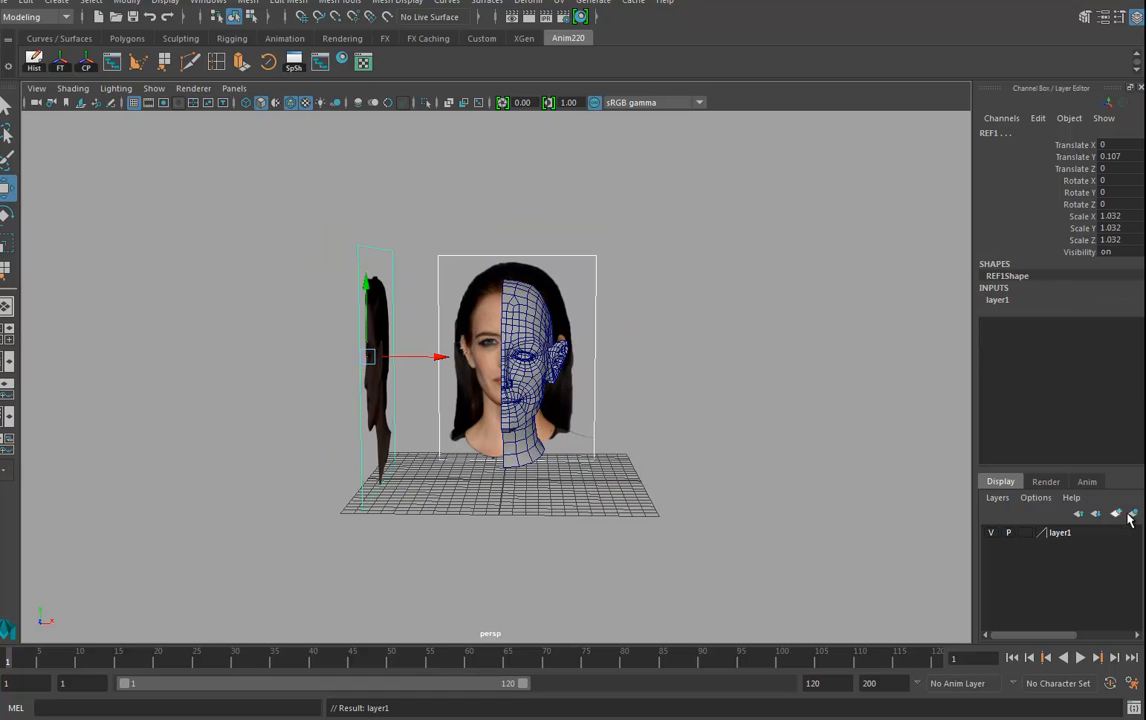
{"action": "left_click", "coordinate": [991, 533]}
Extrude the open border edges inside the lips of the half head 0.566 units back into the mouth, with a vertical scale of 1.125.
{"action": "left_click_drag", "start_coordinate": [446, 425], "coordinate": [551, 449], "text": "alt"}
{"action": "left_click", "coordinate": [596, 430]}
{"action": "right_click_drag", "start_coordinate": [551, 449], "coordinate": [640, 485], "text": "alt"}
{"action": "middle_click_drag", "start_coordinate": [591, 500], "coordinate": [542, 448], "text": "alt"}
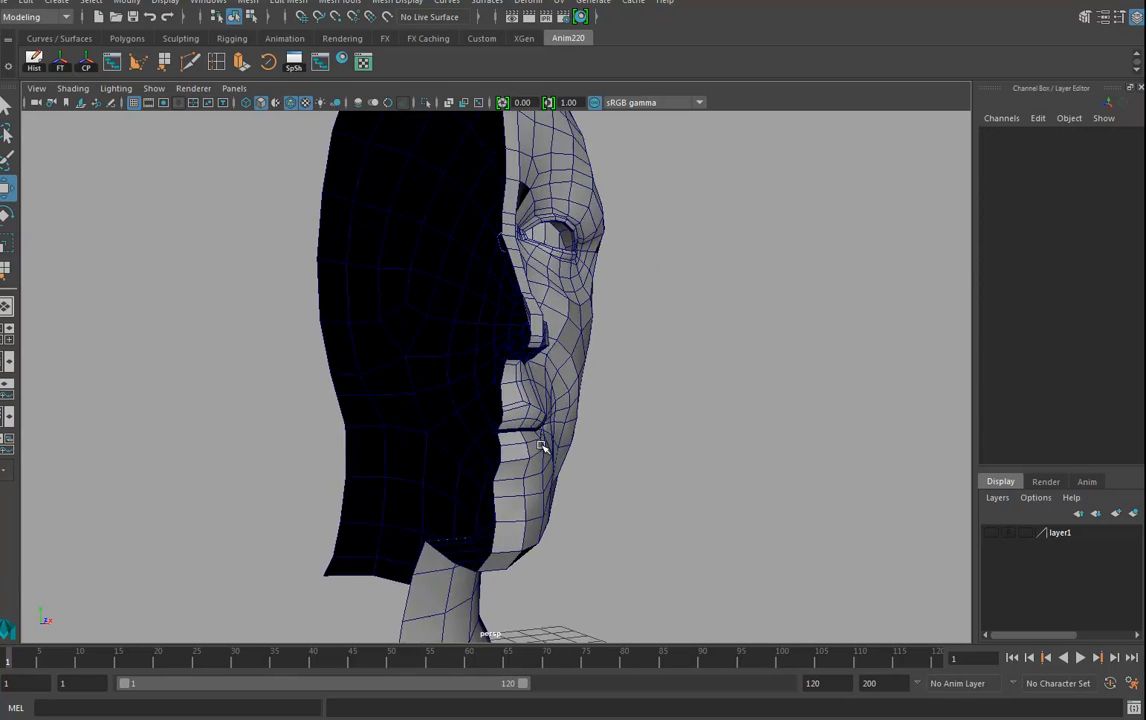
{"action": "left_click_drag", "start_coordinate": [542, 448], "coordinate": [706, 438], "text": "alt"}
{"action": "right_click_drag", "start_coordinate": [706, 438], "coordinate": [773, 454], "text": "alt"}
{"action": "left_click_drag", "start_coordinate": [773, 454], "coordinate": [601, 428], "text": "alt"}
{"action": "right_click_drag", "start_coordinate": [596, 333], "coordinate": [604, 308]}
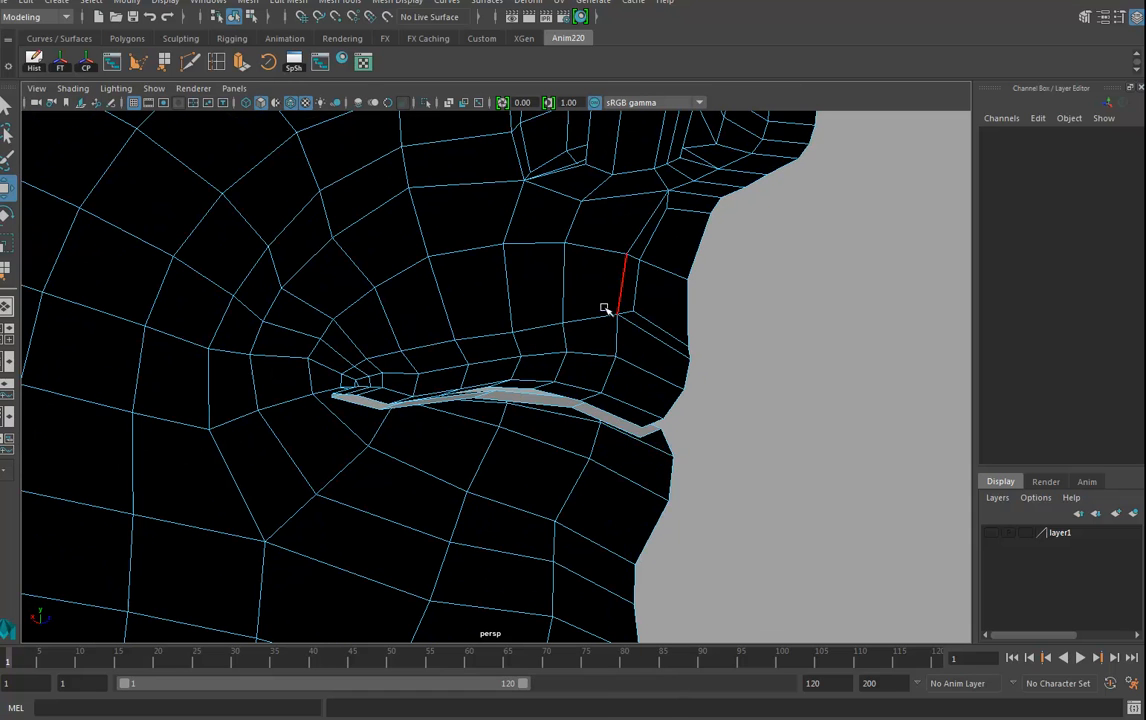
{"action": "left_click", "coordinate": [631, 421]}
{"action": "double_click", "coordinate": [630, 431]}
{"action": "left_click_drag", "start_coordinate": [612, 470], "coordinate": [612, 432], "text": "alt"}
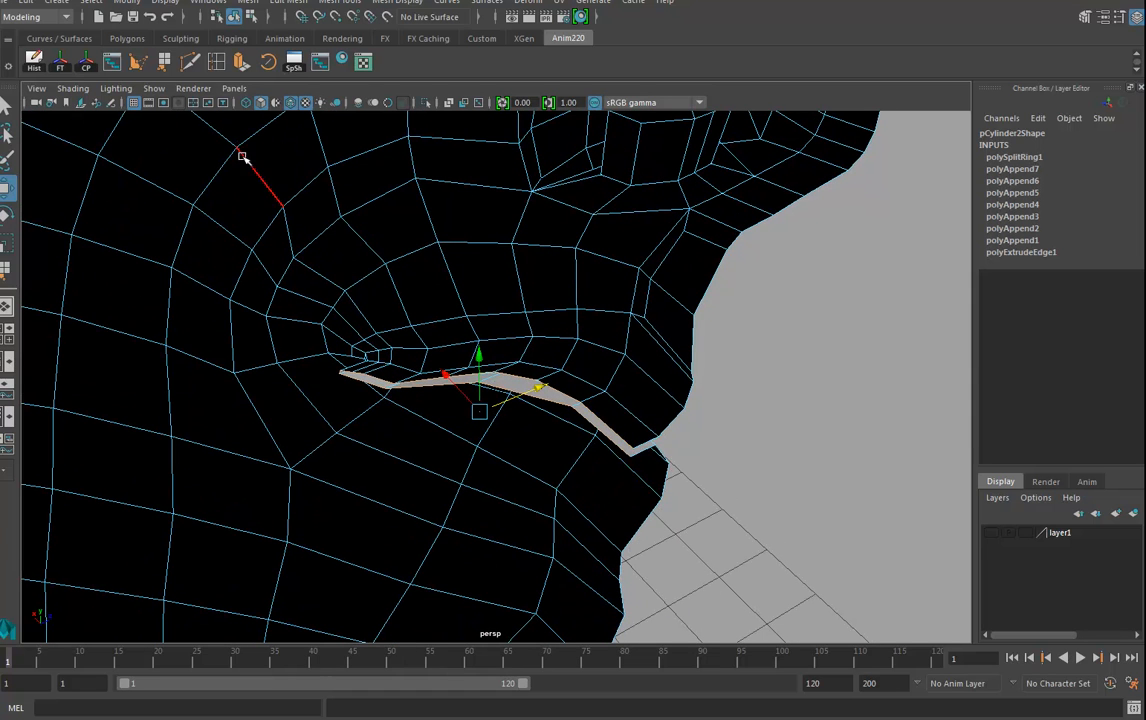
{"action": "left_click", "coordinate": [240, 64]}
{"action": "left_click_drag", "start_coordinate": [553, 504], "coordinate": [678, 362], "text": "alt"}
{"action": "left_click", "coordinate": [674, 351]}
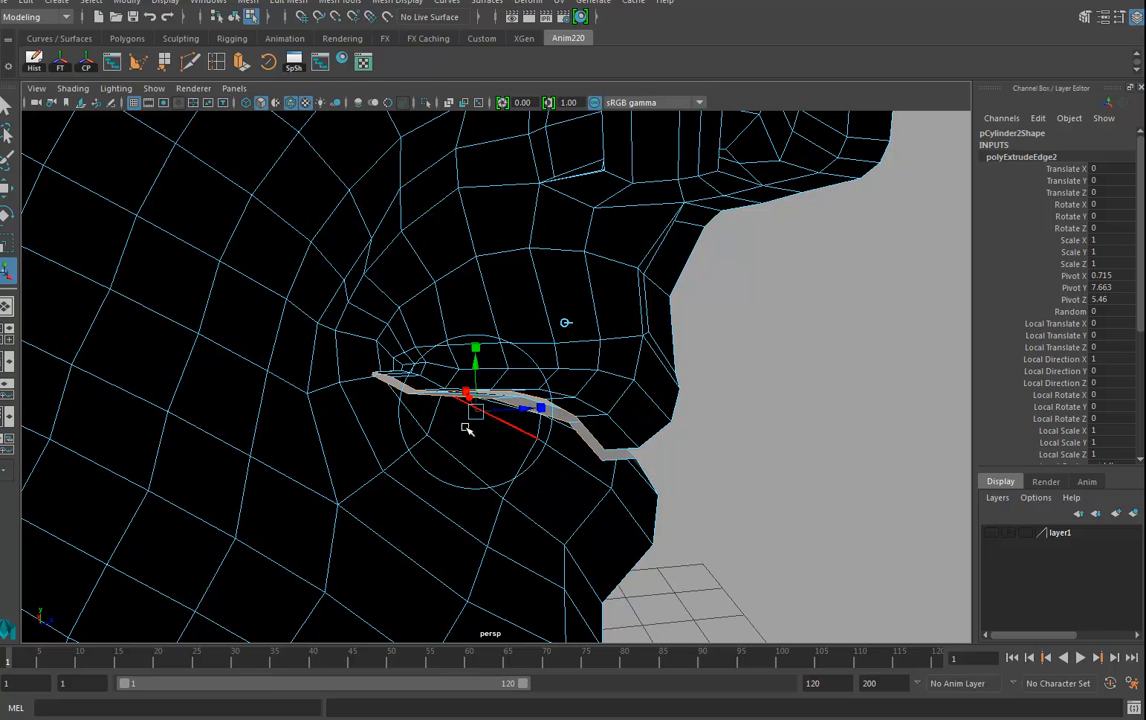
{"action": "left_click_drag", "start_coordinate": [538, 411], "coordinate": [463, 449]}
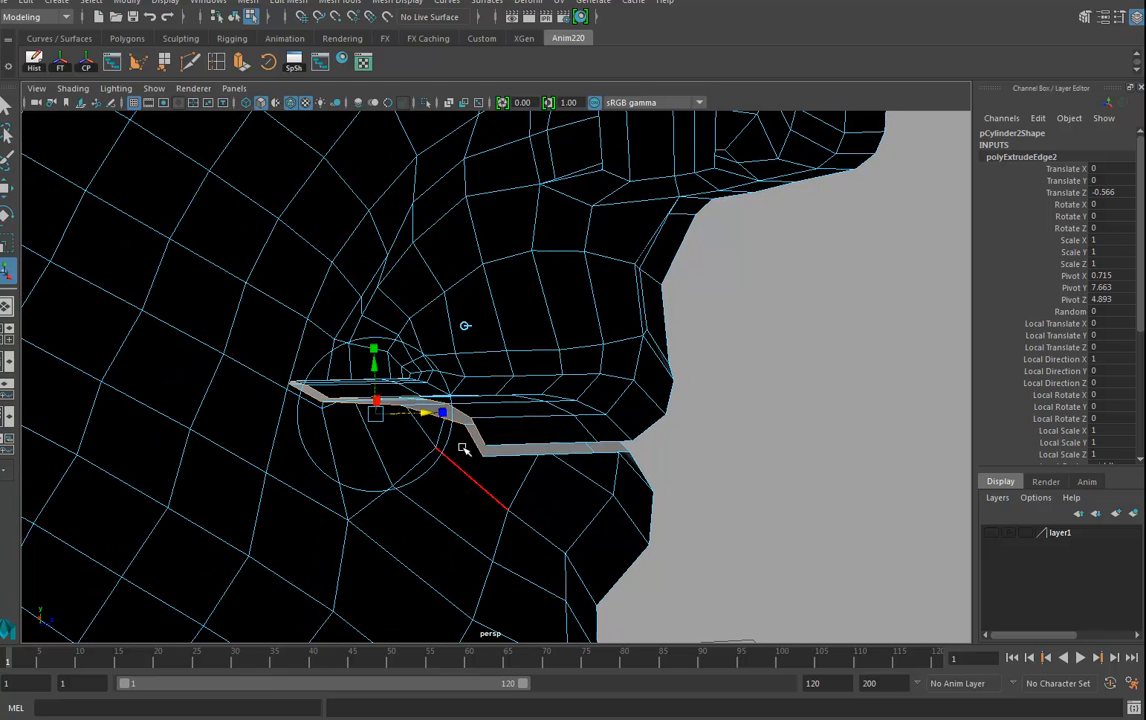
{"action": "mouse_move", "coordinate": [376, 350]}
{"action": "left_mouse_down"}
{"action": "mouse_move", "coordinate": [373, 322]}
{"action": "mouse_move", "coordinate": [376, 366]}
{"action": "mouse_move", "coordinate": [350, 232]}
{"action": "mouse_move", "coordinate": [360, 375]}
{"action": "mouse_move", "coordinate": [368, 337]}
{"action": "left_mouse_up"}
{"action": "key", "text": "s"}
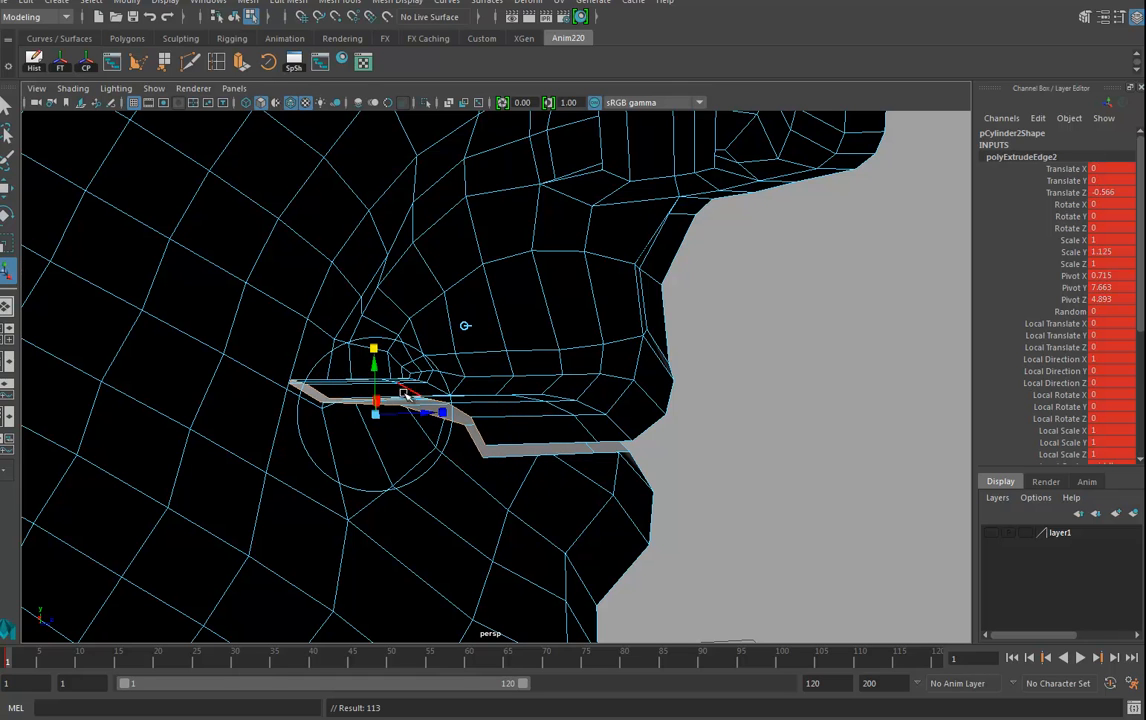
Spread the rear edges of the extruded lip strip, moving the upper edges up and the lower edges down.
{"action": "key", "text": "w"}
{"action": "left_click_drag", "start_coordinate": [376, 350], "coordinate": [372, 276]}
{"action": "left_click_drag", "start_coordinate": [446, 397], "coordinate": [322, 478], "text": "alt"}
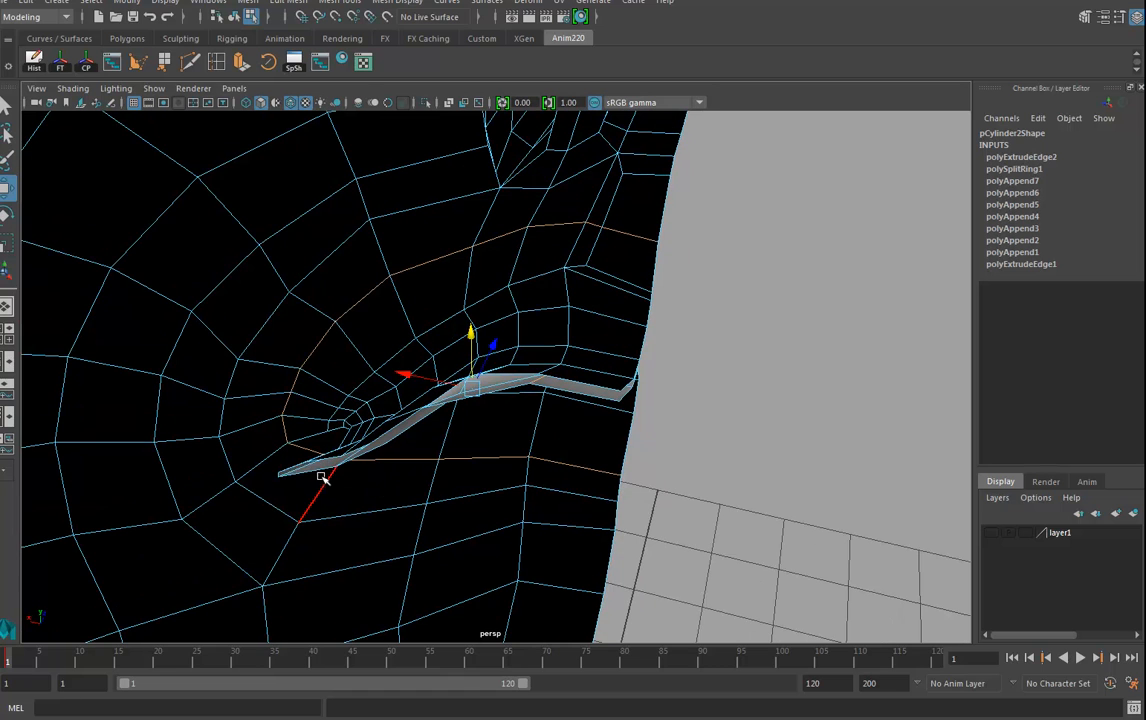
{"action": "left_click", "coordinate": [317, 470]}
{"action": "left_click", "coordinate": [595, 396], "text": "shift"}
{"action": "left_click_drag", "start_coordinate": [595, 396], "coordinate": [400, 510], "text": "alt"}
{"action": "left_click_drag", "start_coordinate": [352, 467], "coordinate": [270, 348], "text": "alt"}
Move the rear vertices at the mouth corner downward to round off the corner of the strip.
{"action": "right_click_drag", "start_coordinate": [281, 361], "coordinate": [224, 347]}
{"action": "left_click", "coordinate": [255, 341]}
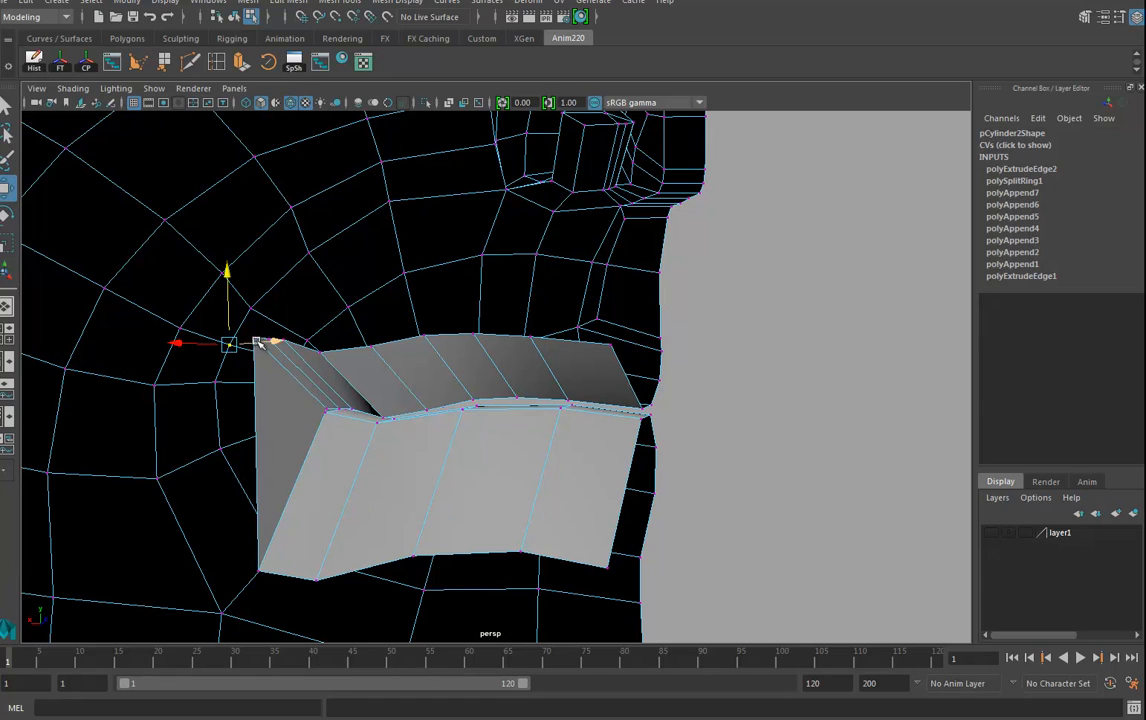
{"action": "left_click_drag", "start_coordinate": [231, 347], "coordinate": [240, 463]}
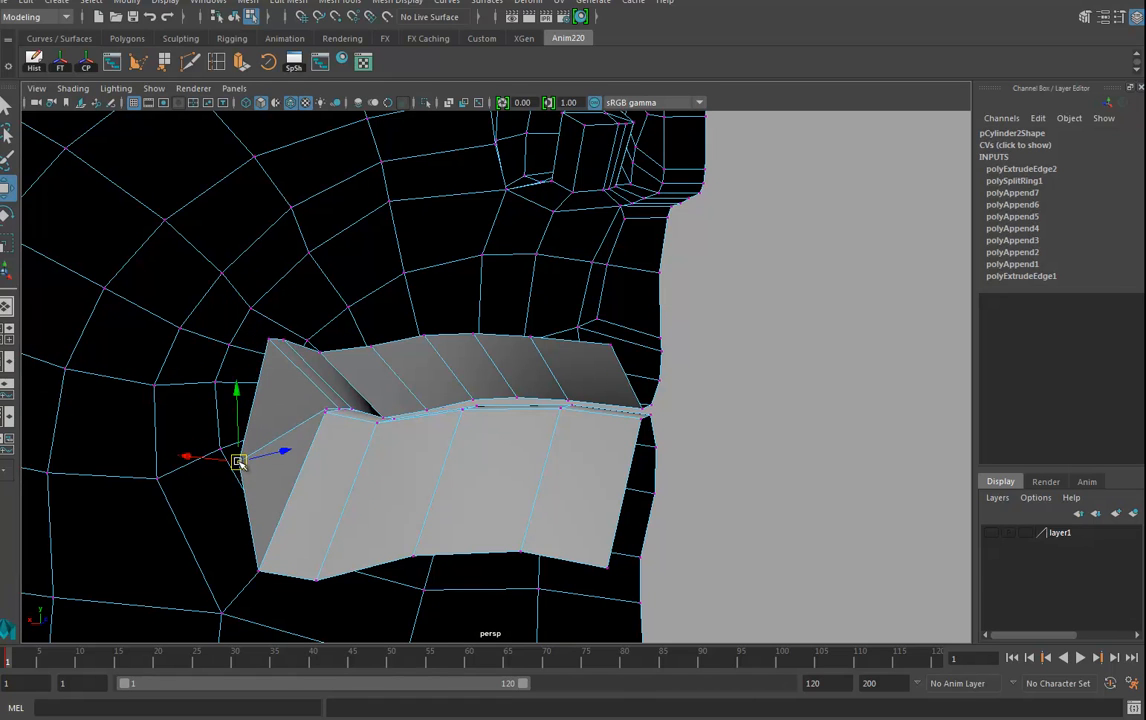
{"action": "left_click", "coordinate": [262, 334]}
{"action": "left_click_drag", "start_coordinate": [262, 334], "coordinate": [265, 378]}
{"action": "left_click", "coordinate": [284, 339]}
Try extruding the rear border edges of the opened mouth strip, and undo that extrusion.
{"action": "left_click_drag", "start_coordinate": [434, 318], "coordinate": [446, 422], "text": "alt"}
{"action": "right_click", "coordinate": [539, 330]}
{"action": "right_click_drag", "start_coordinate": [523, 330], "coordinate": [519, 288]}
{"action": "left_click", "coordinate": [498, 374]}
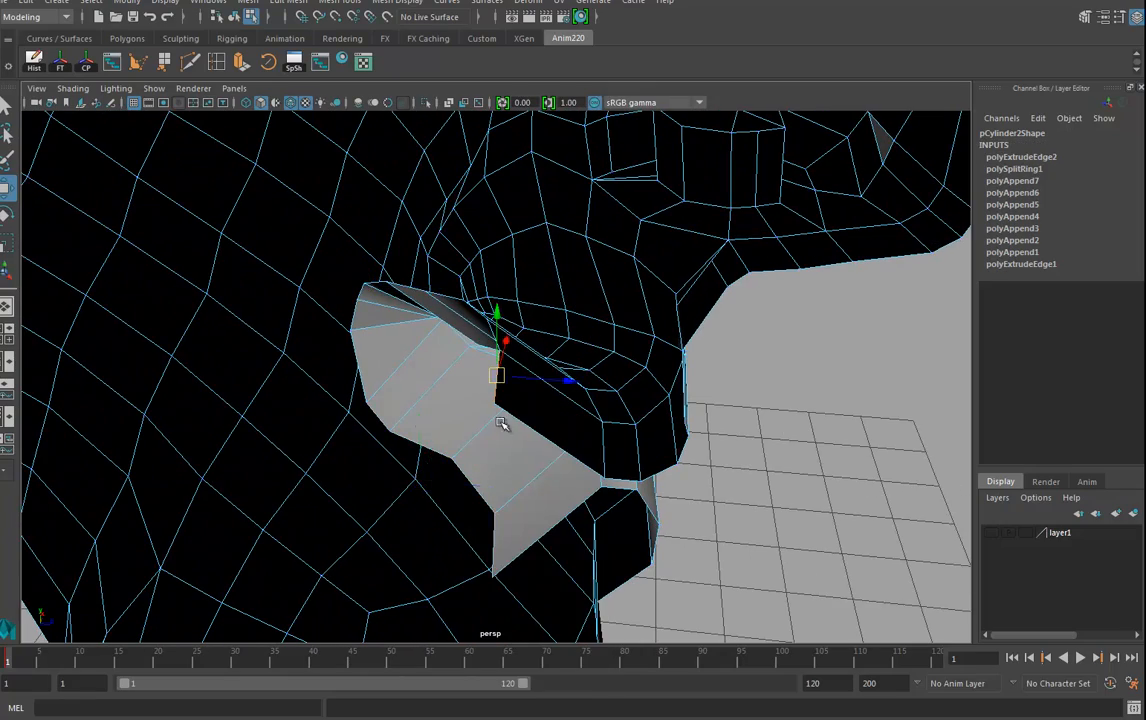
{"action": "left_click_drag", "start_coordinate": [498, 545], "coordinate": [548, 500], "text": "alt"}
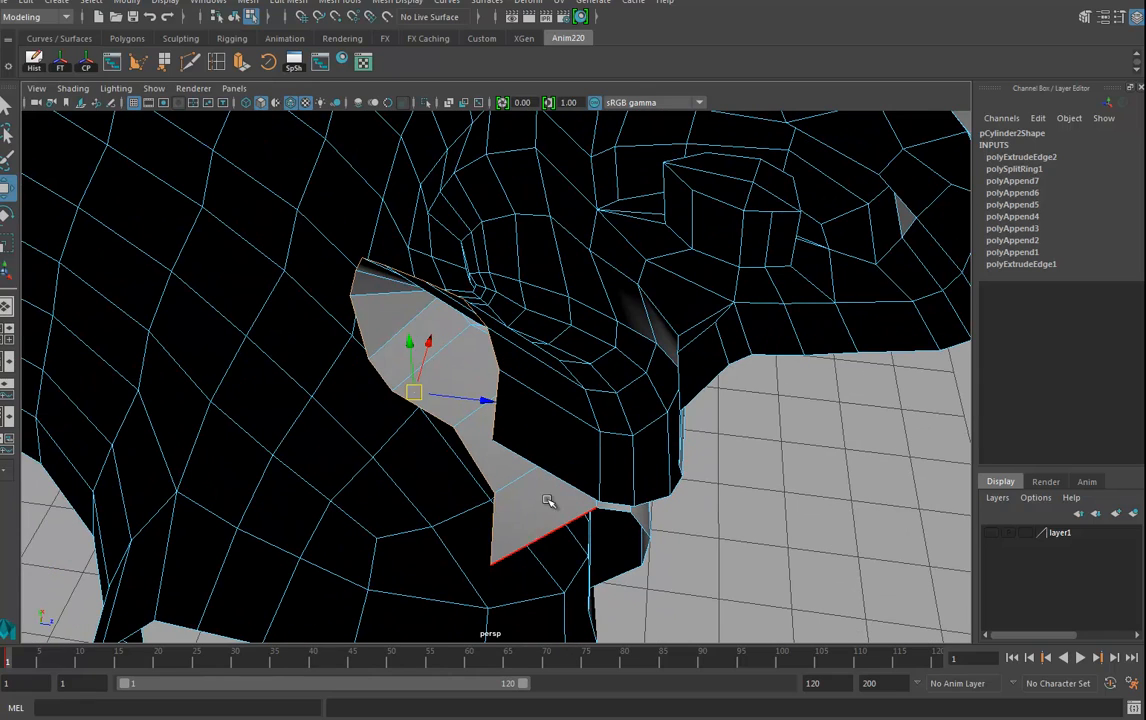
{"action": "left_click", "coordinate": [240, 65]}
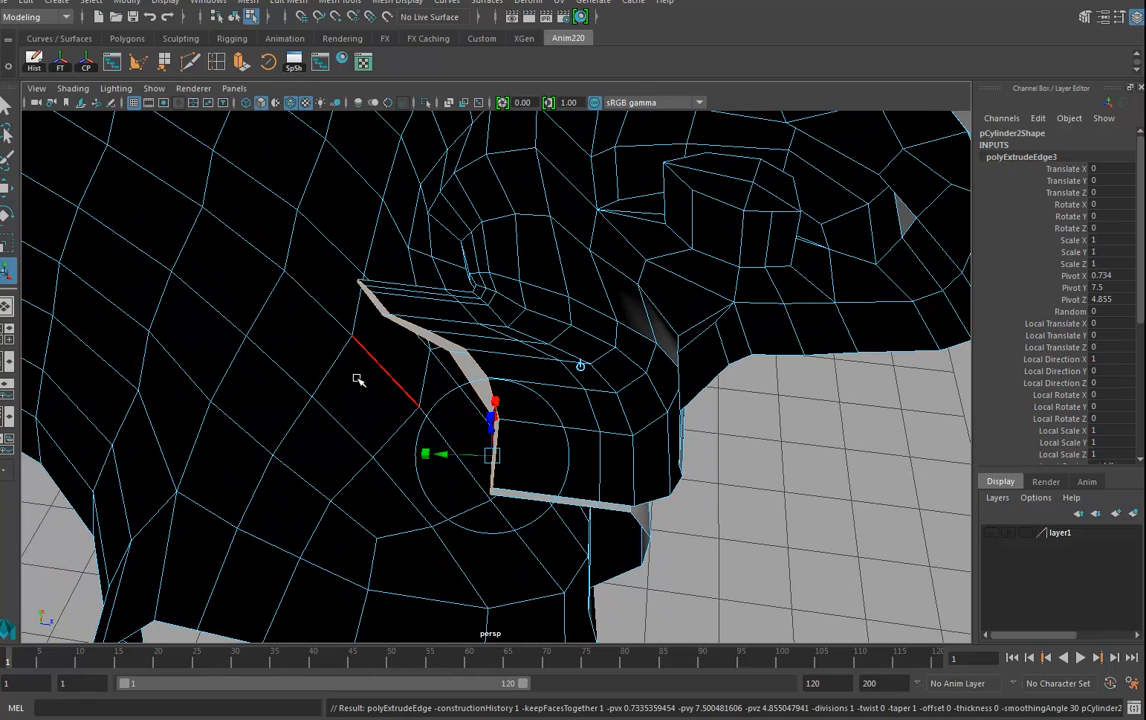
{"action": "left_click_drag", "start_coordinate": [472, 399], "coordinate": [549, 352], "text": "alt"}
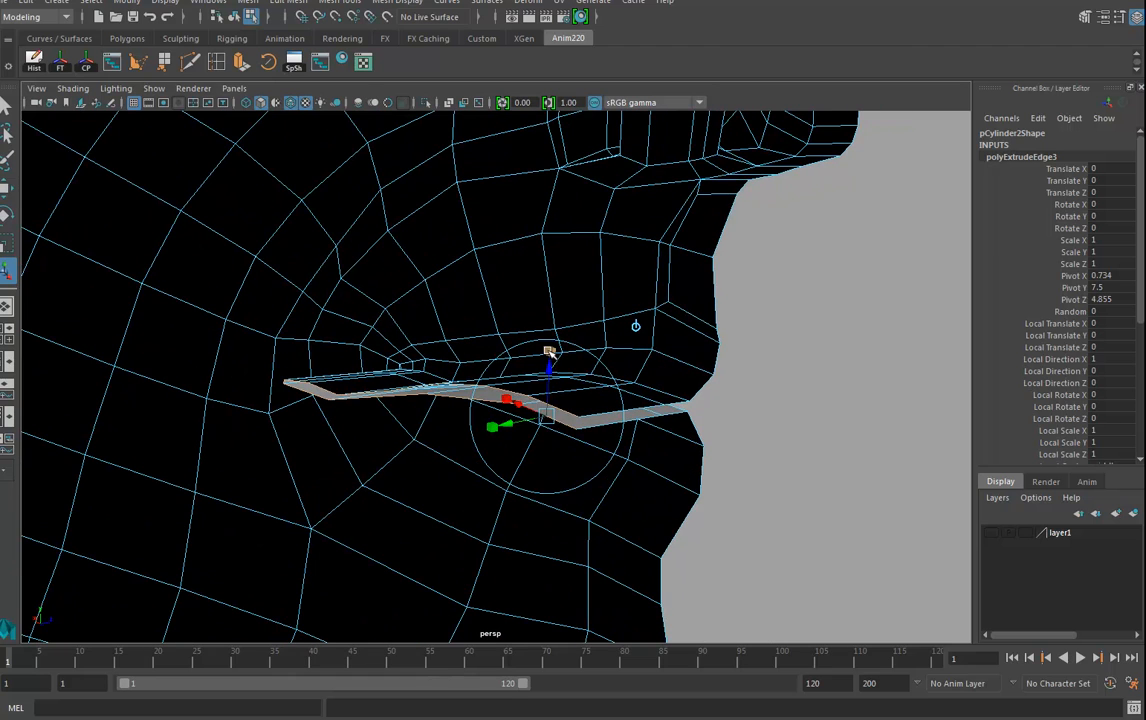
{"action": "key", "text": "ctrl+z"}
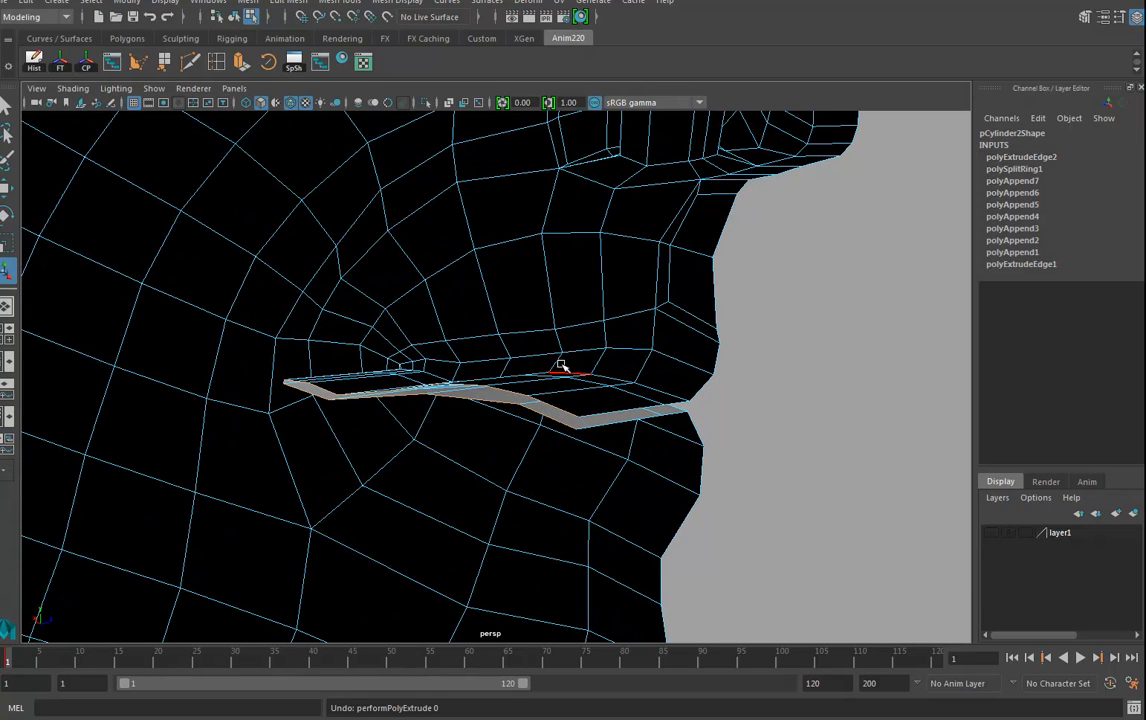
{"action": "left_click_drag", "start_coordinate": [603, 357], "coordinate": [612, 360], "text": "alt"}
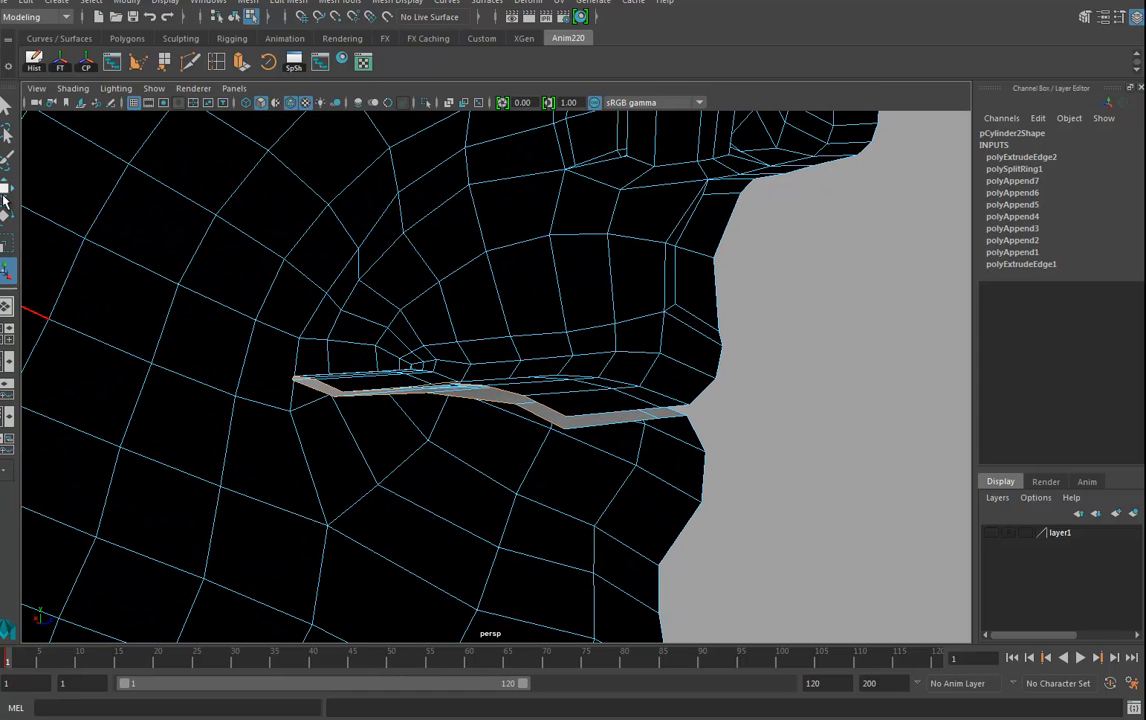
Raise the upper rear edges of the mouth strip and lower the bottom rear edges to widen the cavity again.
{"action": "left_click_drag", "start_coordinate": [327, 396], "coordinate": [345, 440], "text": "alt"}
{"action": "left_click", "coordinate": [7, 190]}
{"action": "left_click", "coordinate": [290, 440]}
{"action": "double_click", "coordinate": [597, 403]}
{"action": "left_click_drag", "start_coordinate": [452, 372], "coordinate": [443, 292]}
{"action": "left_click", "coordinate": [312, 443]}
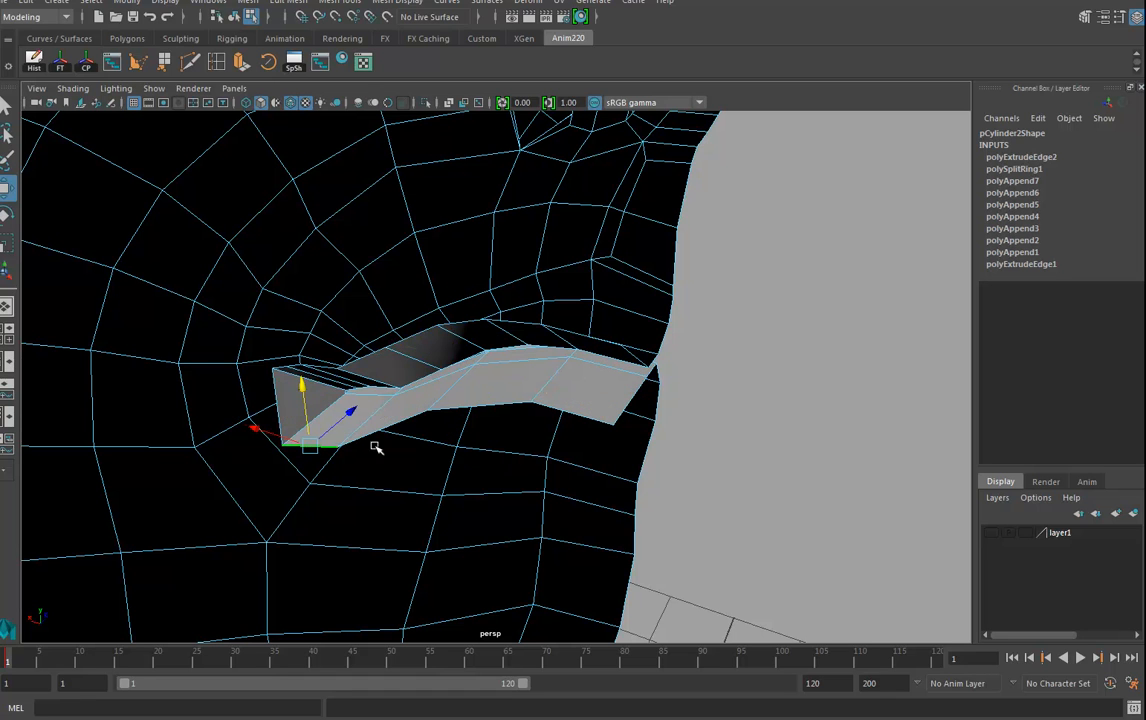
{"action": "left_click_drag", "start_coordinate": [565, 483], "coordinate": [436, 440], "text": "alt"}
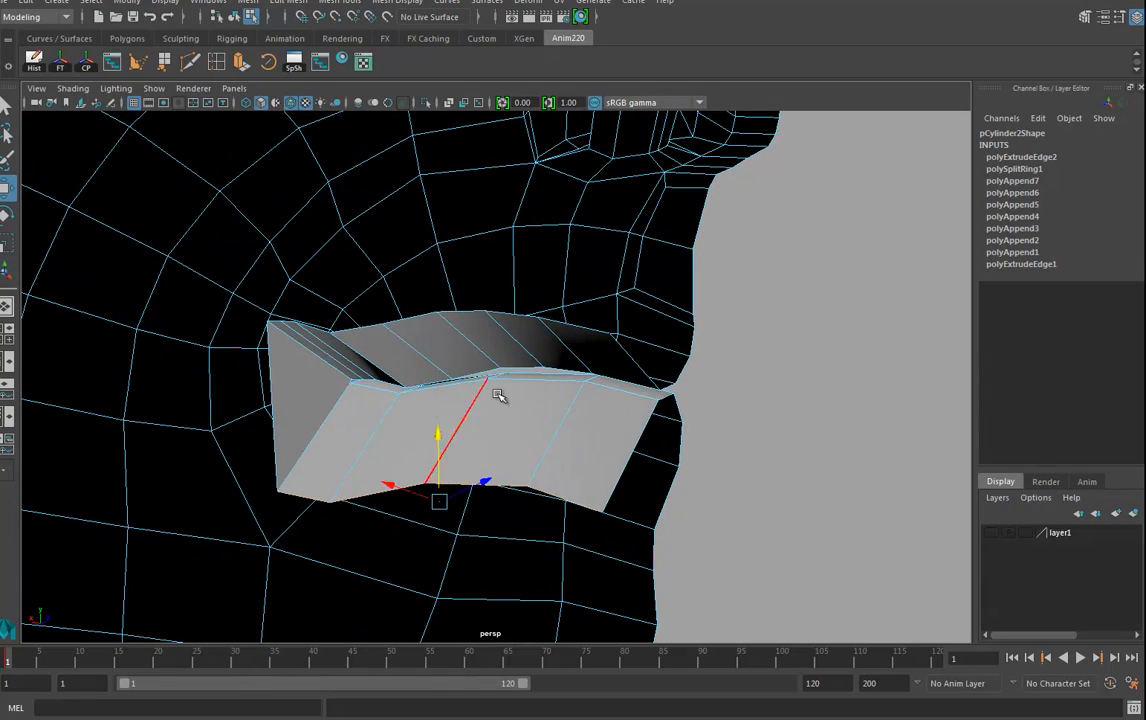
Reposition the rear mouth corner vertices one by one into an evenly spaced, rounded curve.
{"action": "left_click_drag", "start_coordinate": [501, 391], "coordinate": [473, 384], "text": "alt"}
{"action": "scroll", "coordinate": [430, 405], "scroll_direction": "up", "scroll_amount": 3}
{"action": "middle_click_drag", "start_coordinate": [417, 412], "coordinate": [470, 399], "text": "alt"}
{"action": "right_click_drag", "start_coordinate": [409, 327], "coordinate": [340, 328]}
{"action": "left_click", "coordinate": [348, 260]}
{"action": "left_click_drag", "start_coordinate": [340, 258], "coordinate": [338, 405], "text": "alt"}
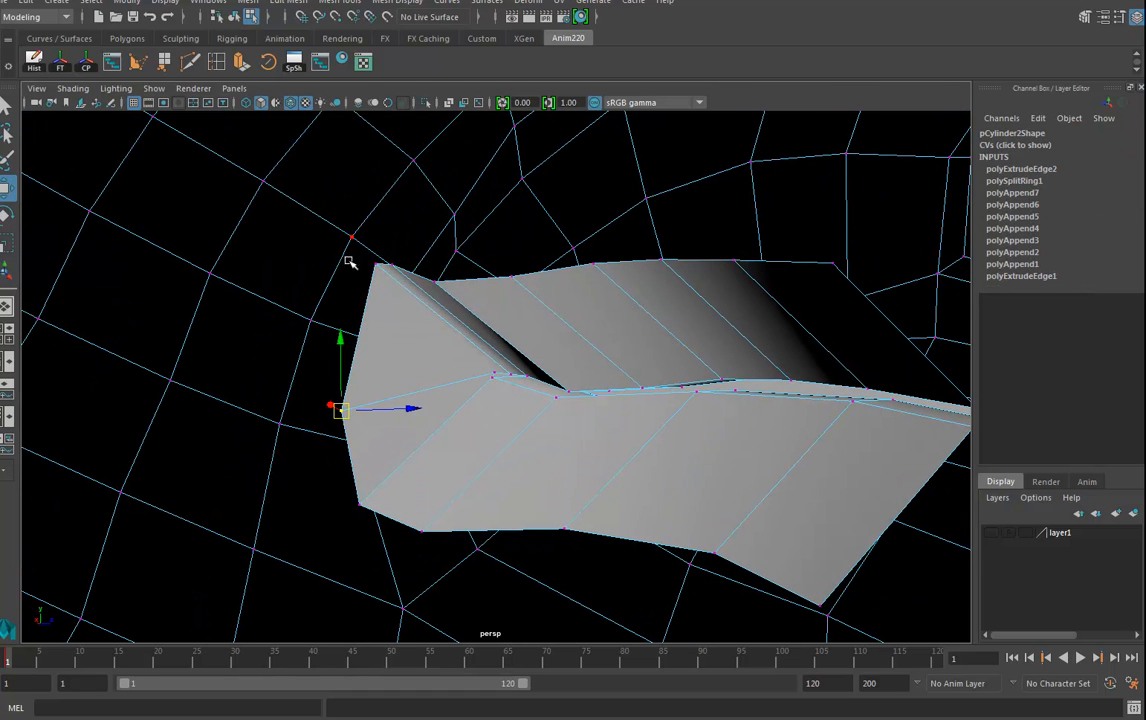
{"action": "left_click_drag", "start_coordinate": [384, 275], "coordinate": [385, 276]}
{"action": "left_click_drag", "start_coordinate": [376, 265], "coordinate": [345, 344]}
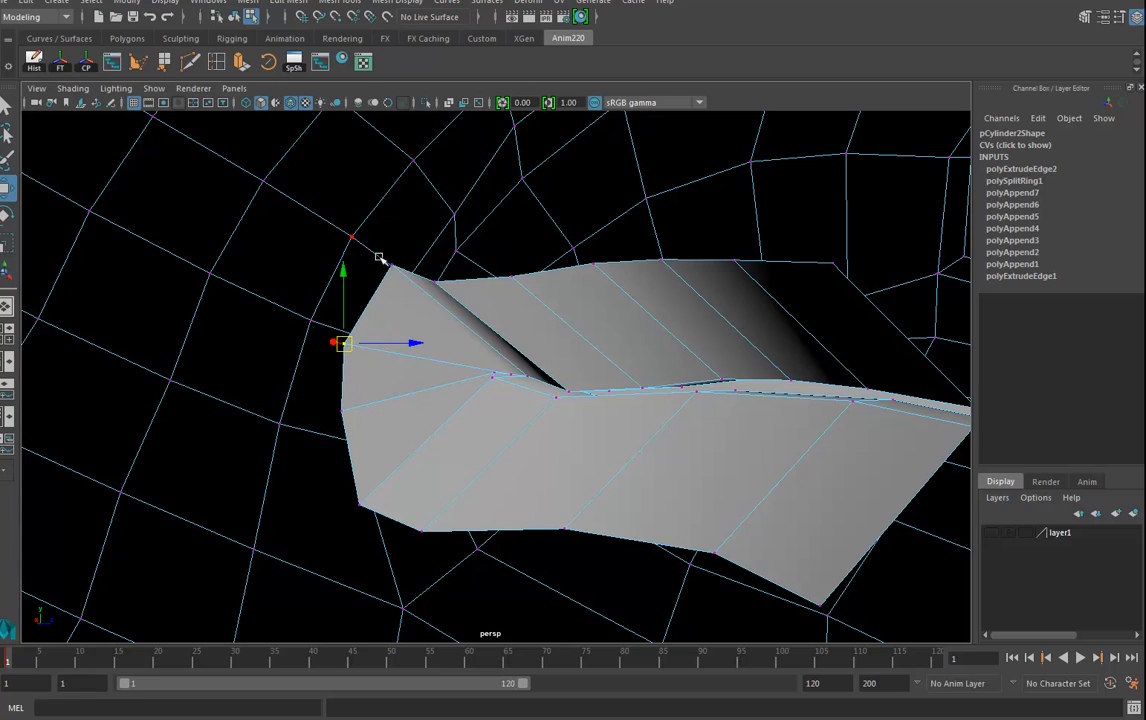
{"action": "left_click_drag", "start_coordinate": [399, 272], "coordinate": [401, 273]}
{"action": "left_click_drag", "start_coordinate": [392, 267], "coordinate": [377, 294]}
{"action": "left_click_drag", "start_coordinate": [575, 368], "coordinate": [366, 437], "text": "alt"}
{"action": "left_click_drag", "start_coordinate": [337, 382], "coordinate": [345, 390]}
Return to object mode and delete the head model's construction history.
{"action": "left_click_drag", "start_coordinate": [508, 411], "coordinate": [601, 430], "text": "alt"}
{"action": "right_click_drag", "start_coordinate": [684, 333], "coordinate": [680, 291]}
{"action": "left_click", "coordinate": [721, 273]}
{"action": "right_click_drag", "start_coordinate": [510, 340], "coordinate": [566, 310]}
{"action": "left_click_drag", "start_coordinate": [598, 365], "coordinate": [668, 448], "text": "alt"}
{"action": "left_click", "coordinate": [33, 62]}
Try extruding the rear upper and lower border edges of the mouth strip, and undo the last changes.
{"action": "right_click_drag", "start_coordinate": [668, 332], "coordinate": [668, 292]}
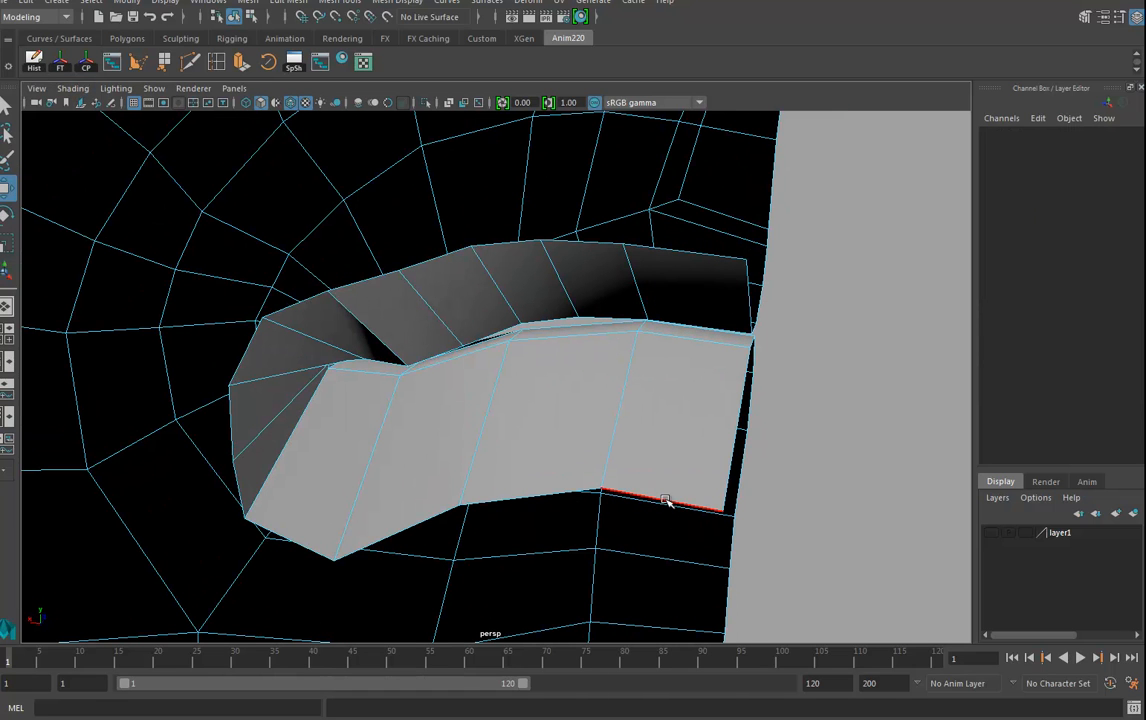
{"action": "left_click", "coordinate": [665, 499]}
{"action": "double_click", "coordinate": [701, 254], "text": "shift"}
{"action": "left_click_drag", "start_coordinate": [702, 374], "coordinate": [623, 368], "text": "alt"}
{"action": "left_click", "coordinate": [241, 62]}
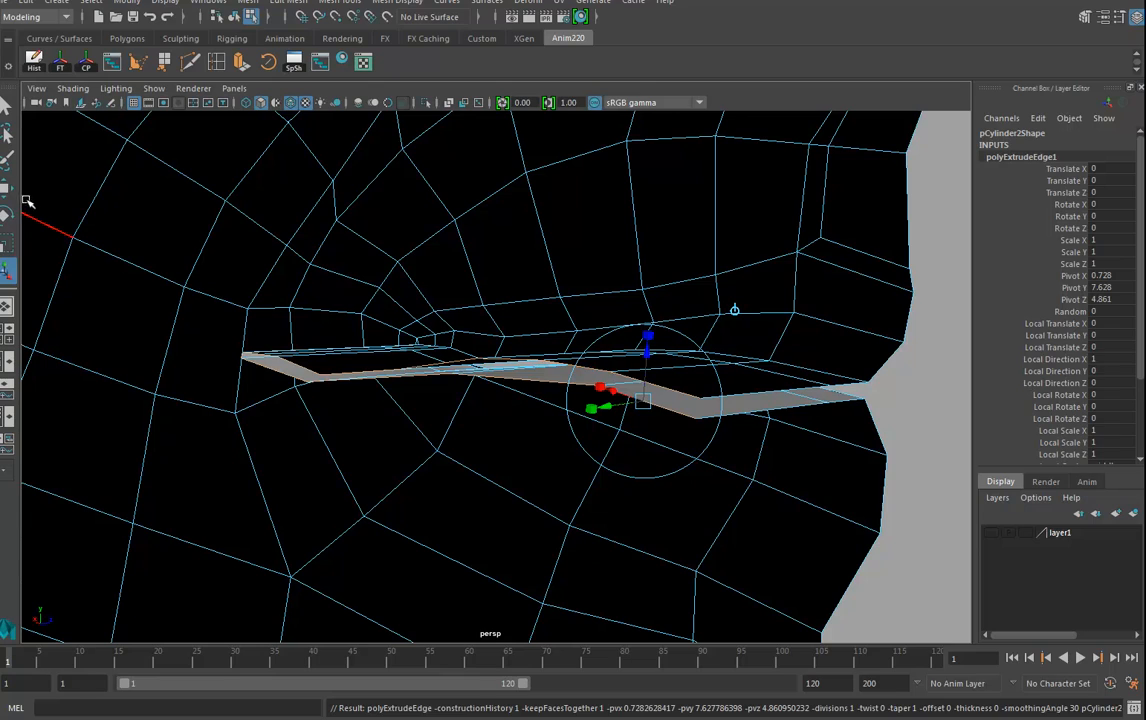
{"action": "left_click", "coordinate": [6, 187]}
{"action": "left_click_drag", "start_coordinate": [527, 417], "coordinate": [650, 409], "text": "alt"}
{"action": "right_click_drag", "start_coordinate": [656, 329], "coordinate": [648, 286]}
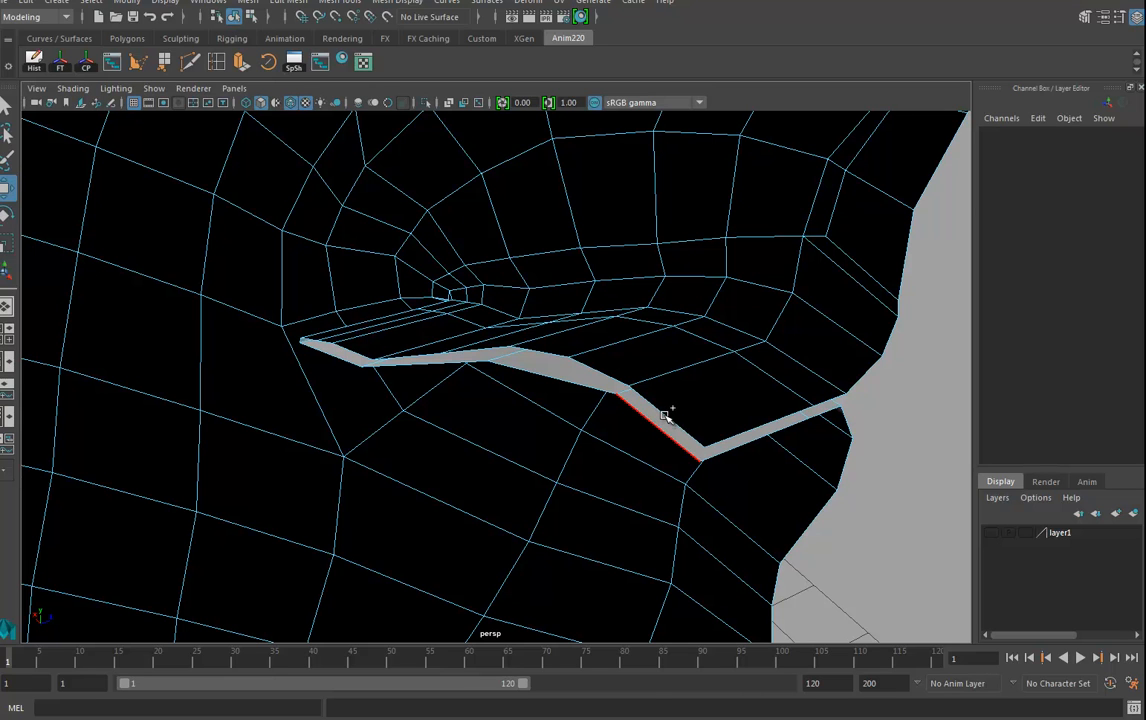
{"action": "key", "text": "ctrl+z"}
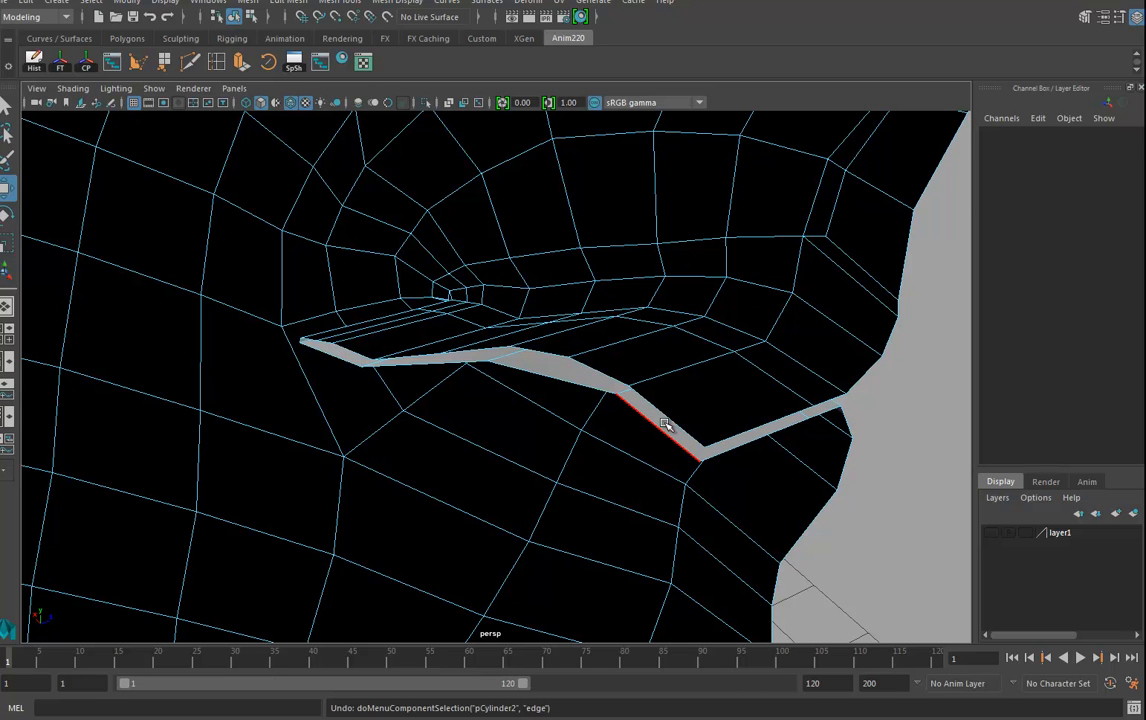
{"action": "key", "text": "ctrl+z"}
Extrude the rear border edges of the mouth strip 0.809 units further back along the world Z axis.
{"action": "left_click_drag", "start_coordinate": [613, 452], "coordinate": [484, 325], "text": "alt"}
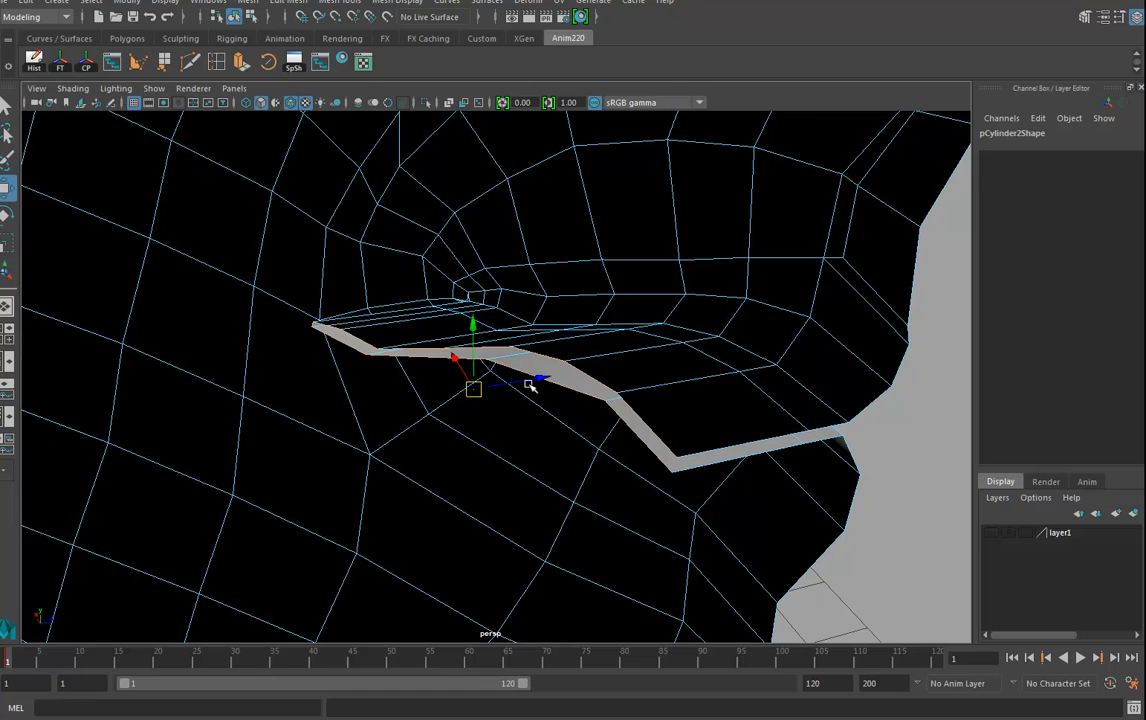
{"action": "mouse_move", "coordinate": [540, 378]}
{"action": "left_mouse_down"}
{"action": "mouse_move", "coordinate": [460, 392]}
{"action": "mouse_move", "coordinate": [537, 378]}
{"action": "left_mouse_up"}
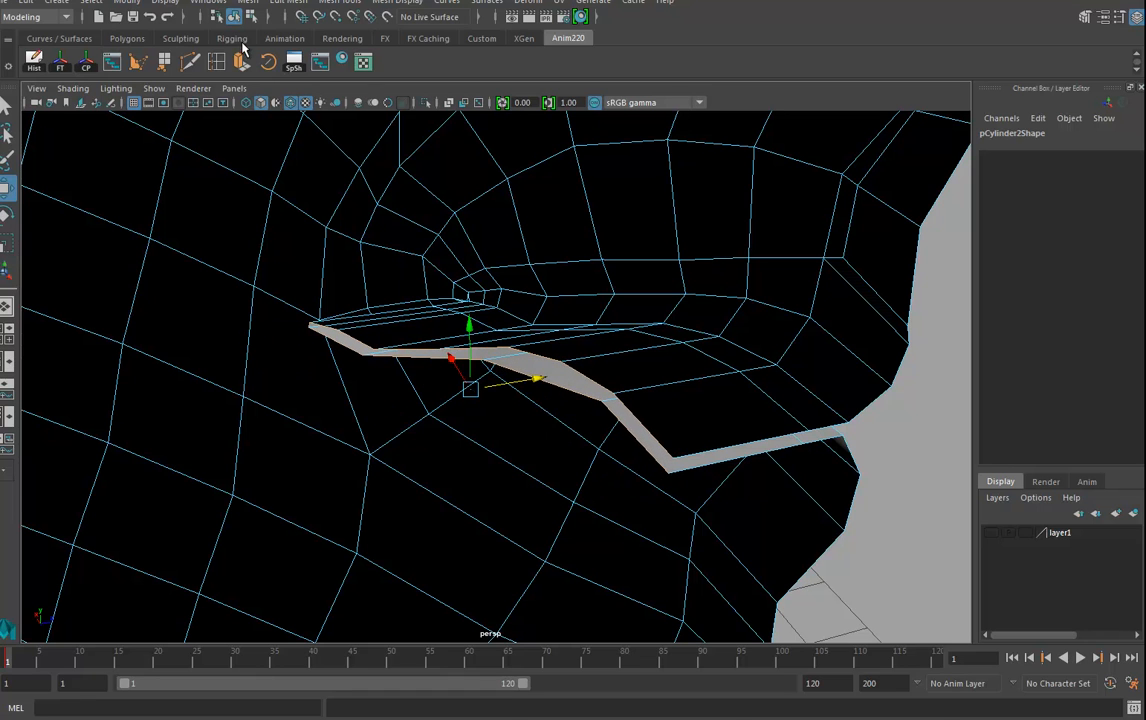
{"action": "left_click", "coordinate": [241, 64]}
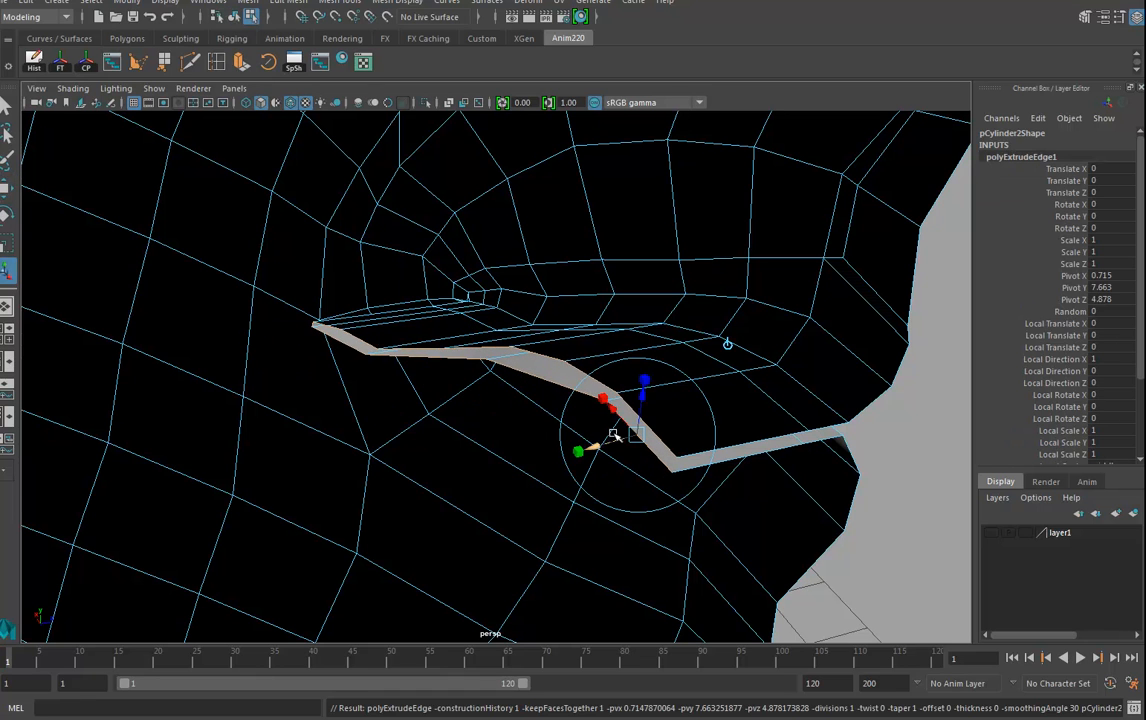
{"action": "left_click", "coordinate": [728, 344]}
{"action": "left_click_drag", "start_coordinate": [515, 380], "coordinate": [451, 401]}
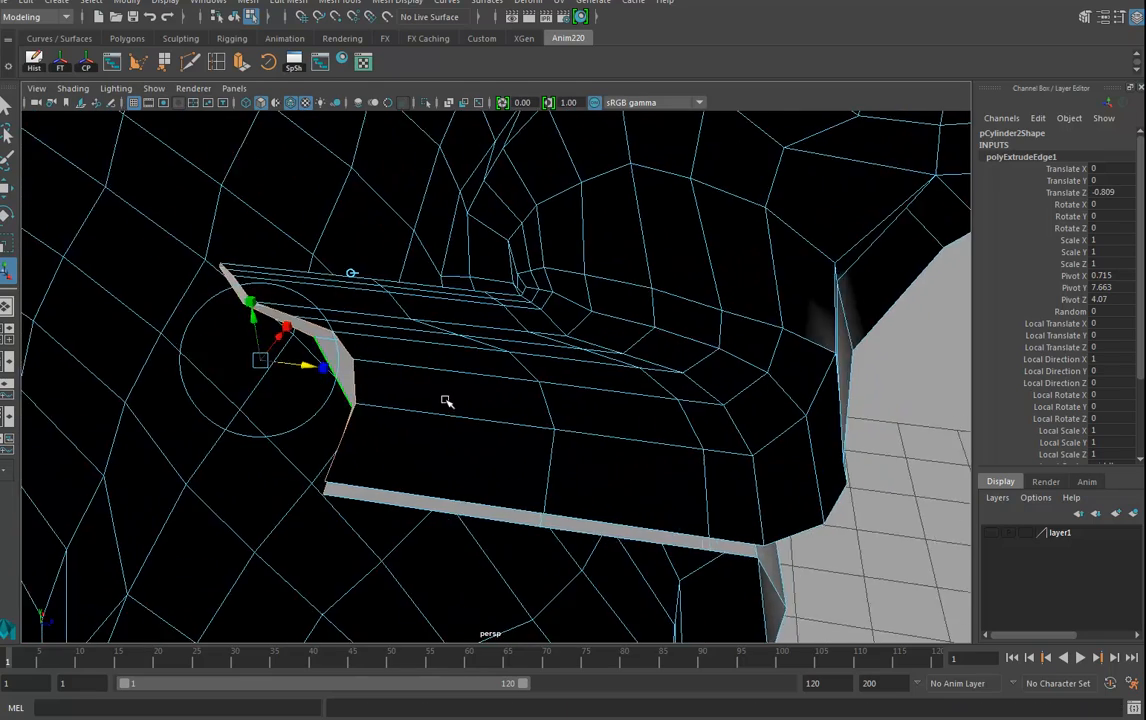
Select the newly extruded mouth faces, moving the upper row up and the lower row down to open the cavity.
{"action": "right_click_drag", "start_coordinate": [451, 401], "coordinate": [302, 386], "text": "alt"}
{"action": "middle_click_drag", "start_coordinate": [302, 386], "coordinate": [418, 400], "text": "alt"}
{"action": "left_click_drag", "start_coordinate": [418, 400], "coordinate": [449, 387], "text": "alt"}
{"action": "left_click_drag", "start_coordinate": [541, 411], "coordinate": [473, 457], "text": "alt"}
{"action": "right_click_drag", "start_coordinate": [499, 453], "coordinate": [487, 377]}
{"action": "left_click", "coordinate": [499, 463]}
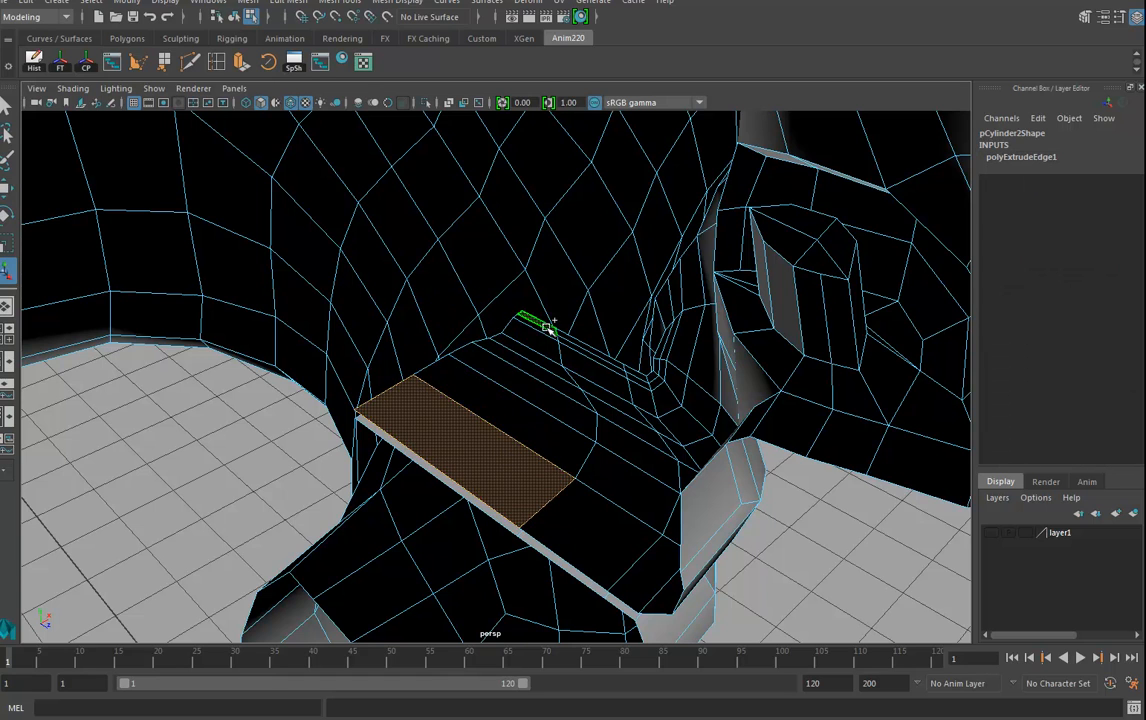
{"action": "left_click", "coordinate": [548, 328], "text": "shift"}
{"action": "left_click_drag", "start_coordinate": [455, 455], "coordinate": [514, 394], "text": "alt"}
{"action": "key", "text": "w"}
{"action": "left_click_drag", "start_coordinate": [553, 327], "coordinate": [520, 395], "text": "alt"}
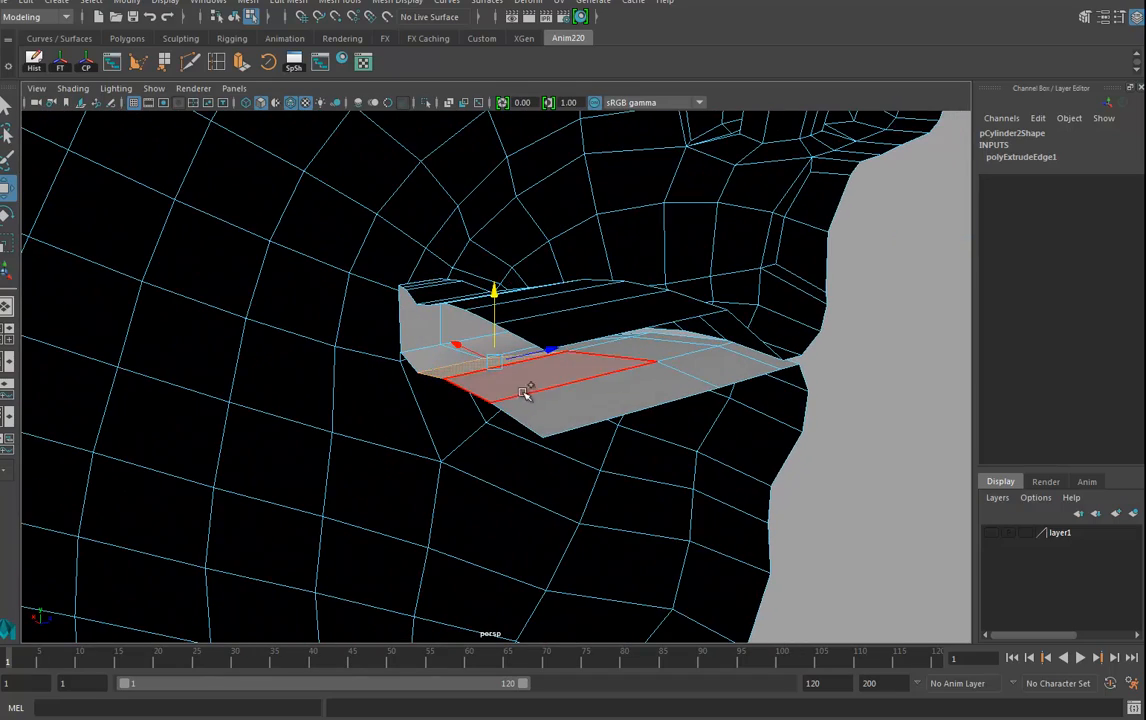
{"action": "left_click", "coordinate": [568, 404], "text": "shift"}
{"action": "left_click_drag", "start_coordinate": [568, 311], "coordinate": [678, 292]}
Extrude the rear border edges of the mouth cavity 0.612 units further back and taper them to a vertical scale of 0.409.
{"action": "right_click_drag", "start_coordinate": [609, 285], "coordinate": [605, 247]}
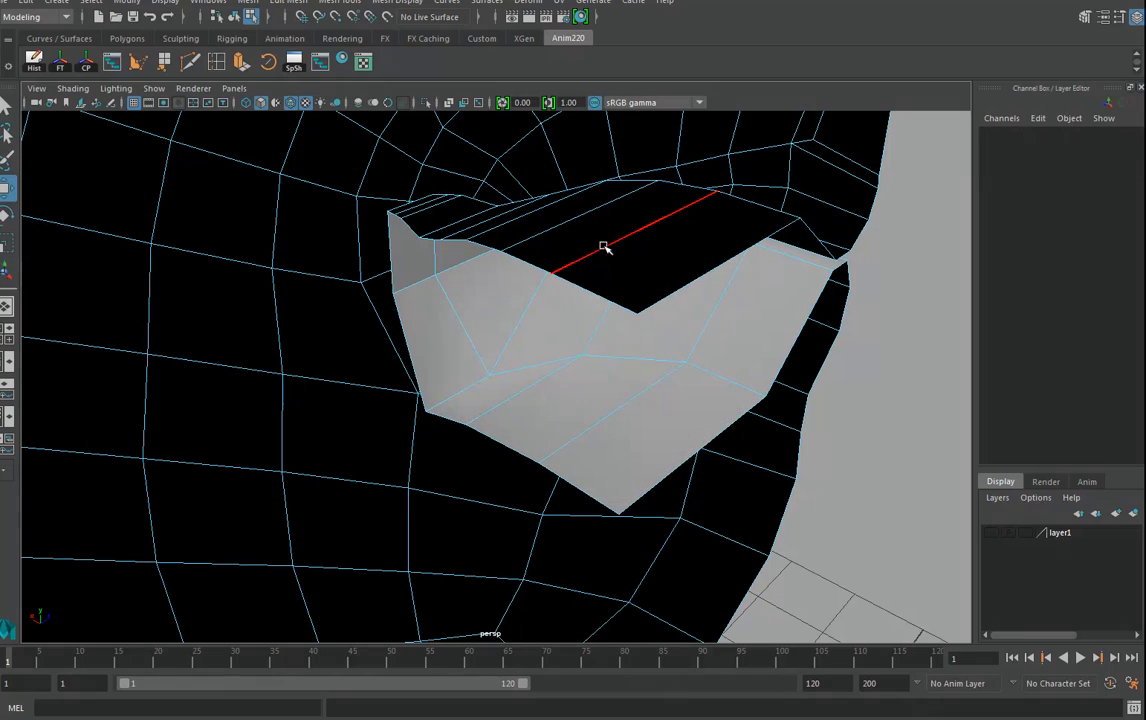
{"action": "left_click", "coordinate": [596, 296]}
{"action": "key", "text": "ctrl+e"}
{"action": "double_click", "coordinate": [585, 489], "text": "shift"}
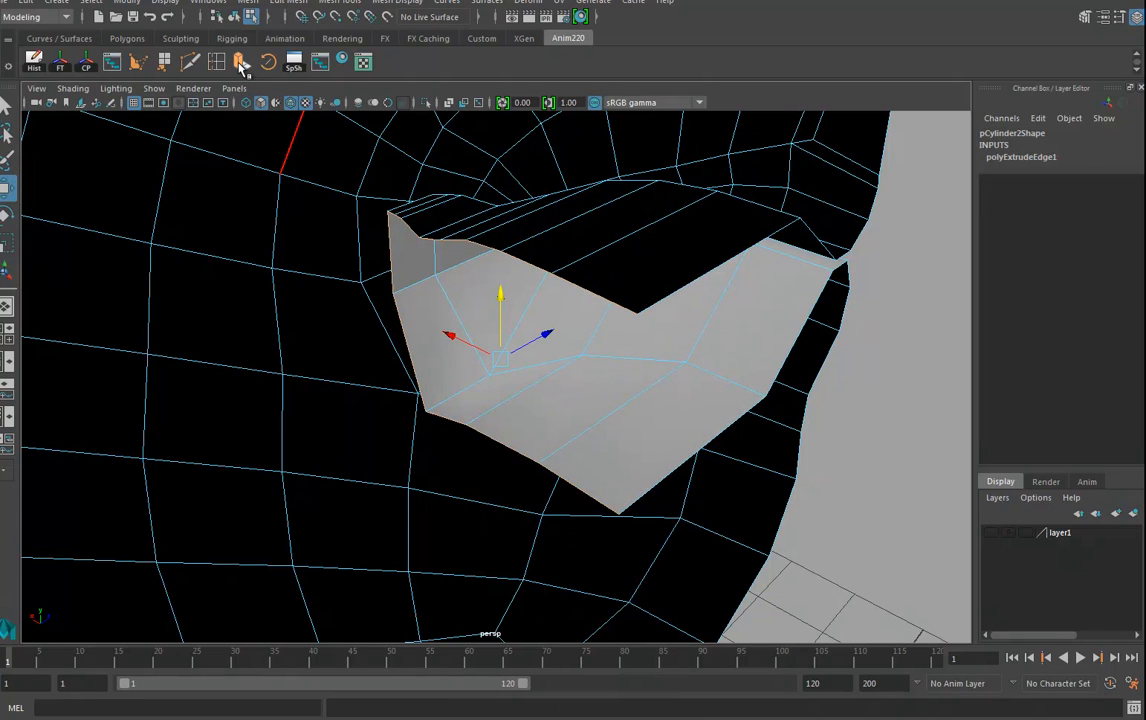
{"action": "key", "text": "ctrl+e"}
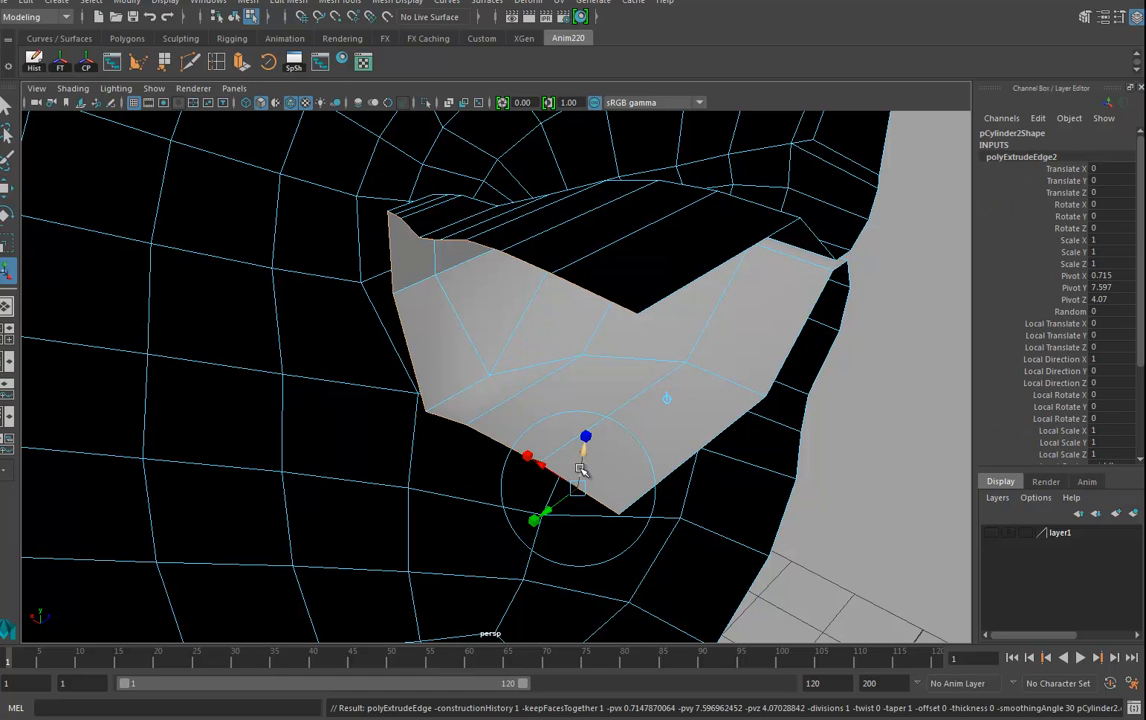
{"action": "left_click", "coordinate": [667, 399]}
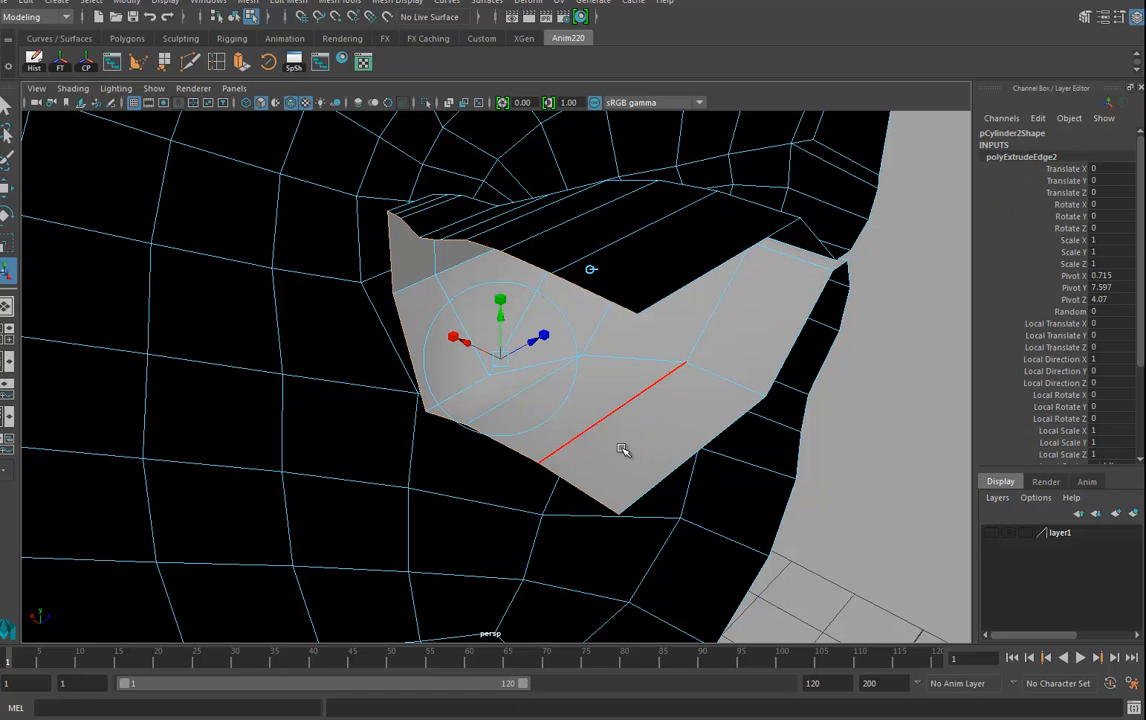
{"action": "left_click_drag", "start_coordinate": [535, 344], "coordinate": [450, 318]}
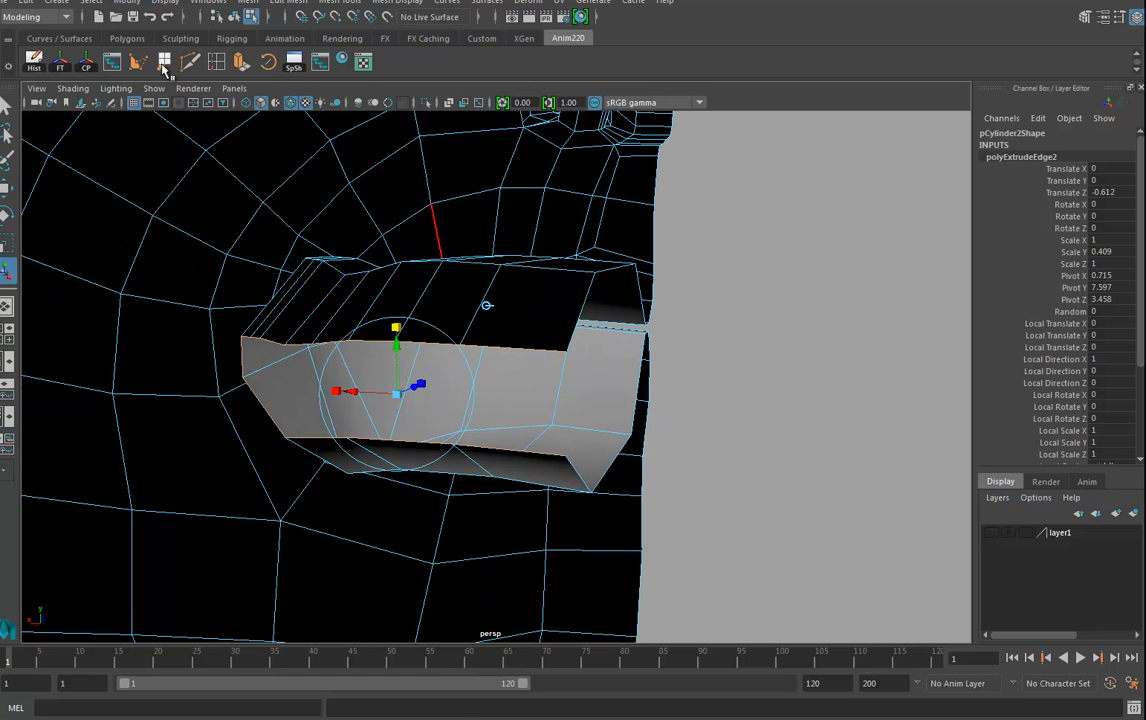
Bridge the open rear end of the mouth cavity with an appended polygon between the upper and lower border edges.
{"action": "key", "text": "F8"}
{"action": "mouse_move", "coordinate": [518, 450]}
{"action": "left_mouse_down", "text": "alt"}
{"action": "mouse_move", "coordinate": [530, 425]}
{"action": "mouse_move", "coordinate": [693, 427]}
{"action": "mouse_move", "coordinate": [509, 421]}
{"action": "mouse_move", "coordinate": [518, 407]}
{"action": "mouse_move", "coordinate": [745, 430]}
{"action": "left_mouse_up", "text": "alt"}
{"action": "left_click_drag", "start_coordinate": [447, 425], "coordinate": [789, 370], "text": "alt"}
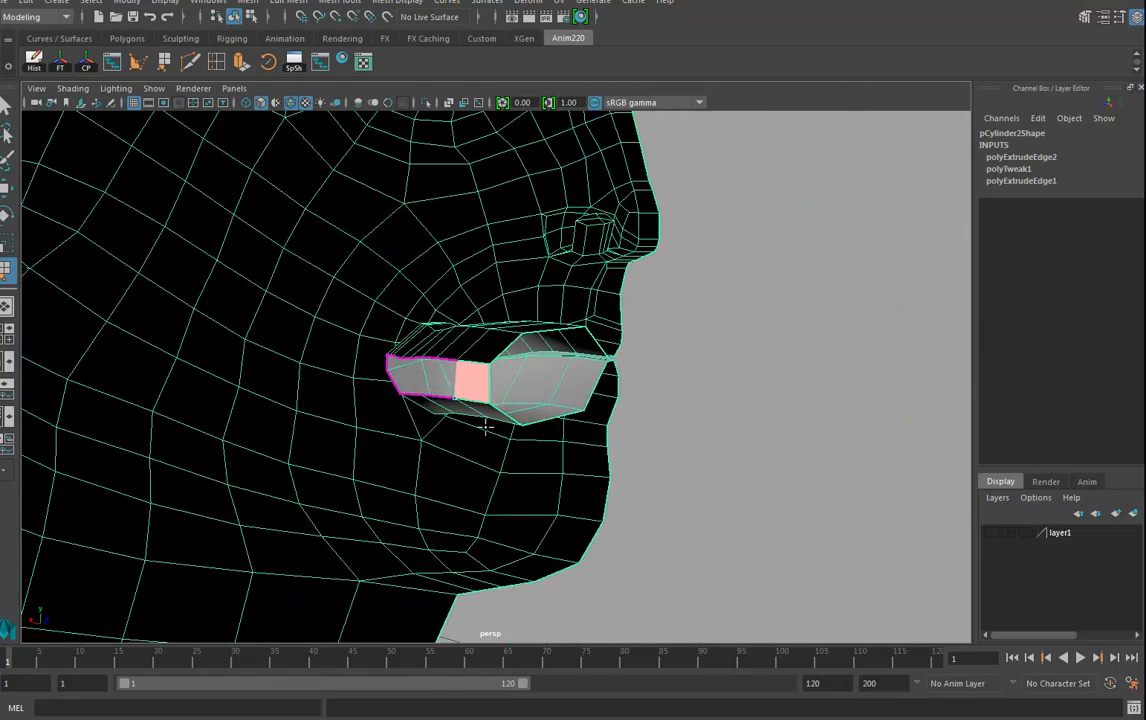
{"action": "right_click_drag", "start_coordinate": [593, 411], "coordinate": [921, 448], "text": "alt"}
{"action": "left_click_drag", "start_coordinate": [501, 470], "coordinate": [593, 439], "text": "alt"}
{"action": "middle_click_drag", "start_coordinate": [591, 411], "coordinate": [606, 447], "text": "alt"}
{"action": "left_click_drag", "start_coordinate": [640, 262], "coordinate": [614, 423], "text": "alt"}
{"action": "key", "text": "w"}
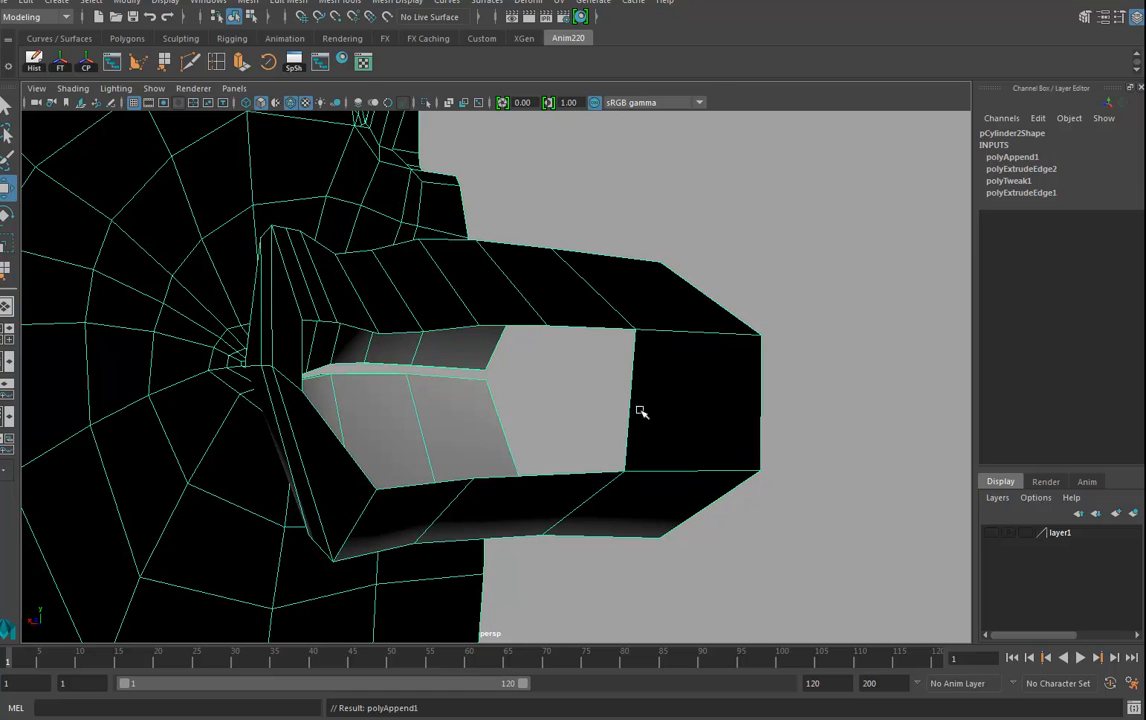
Select a border edge of the remaining side opening in the mouth cavity and fill the hole.
{"action": "left_click_drag", "start_coordinate": [683, 400], "coordinate": [652, 391], "text": "alt"}
{"action": "right_click_drag", "start_coordinate": [576, 330], "coordinate": [573, 289]}
{"action": "left_click", "coordinate": [569, 419]}
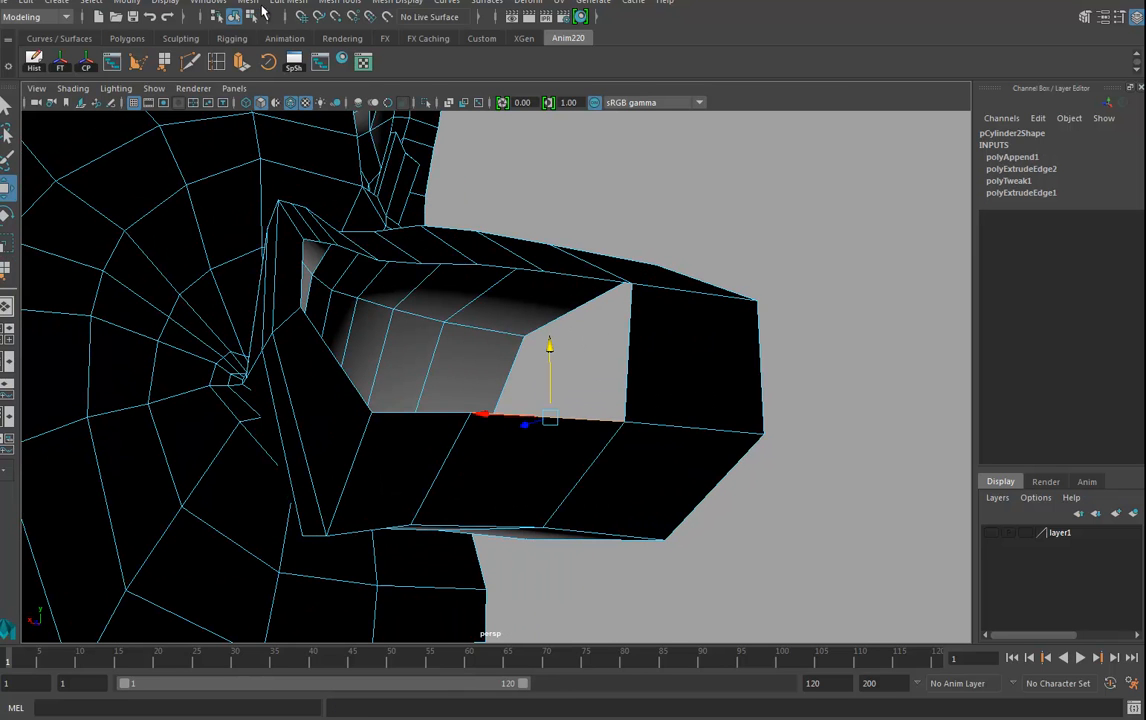
{"action": "left_click", "coordinate": [248, 2]}
{"action": "left_click", "coordinate": [292, 108]}
{"action": "left_click_drag", "start_coordinate": [656, 387], "coordinate": [572, 438], "text": "alt"}
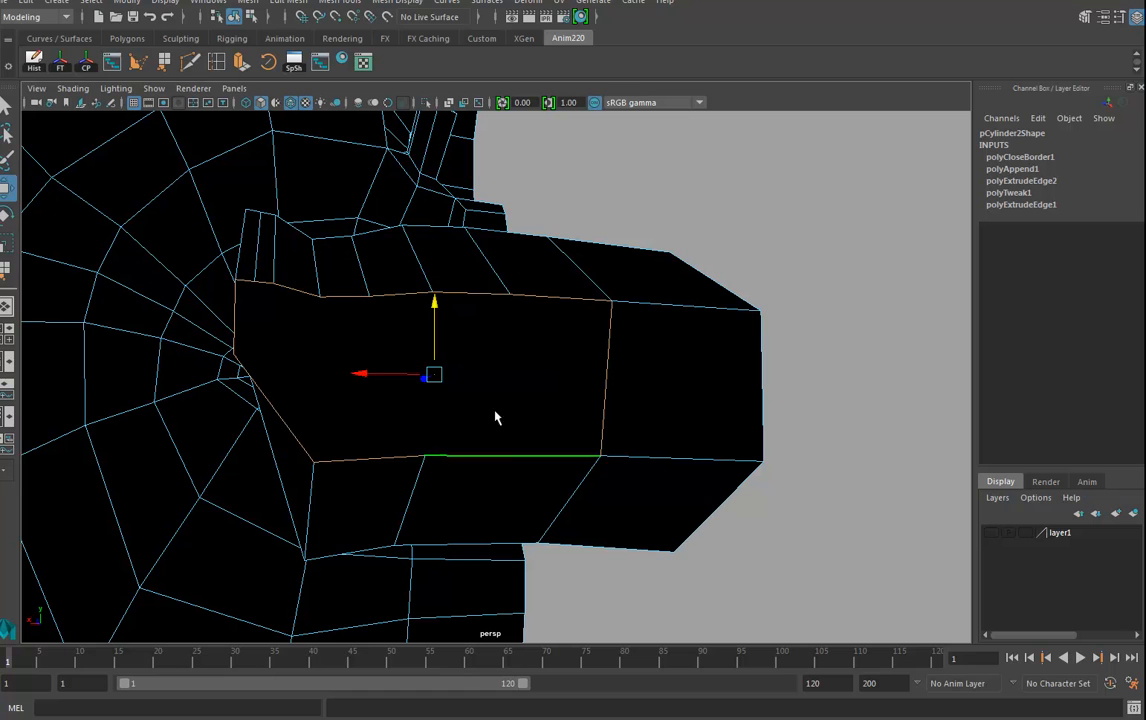
Cut vertical edges across the filled side face with Multi-Cut, joining its upper and lower border vertices.
{"action": "right_click_drag", "start_coordinate": [410, 345], "coordinate": [481, 357], "text": "shift"}
{"action": "left_click", "coordinate": [369, 297]}
{"action": "left_click", "coordinate": [425, 456]}
{"action": "left_click", "coordinate": [510, 297]}
{"action": "right_click", "coordinate": [397, 376]}
{"action": "left_click_drag", "start_coordinate": [397, 376], "coordinate": [504, 424], "text": "alt"}
{"action": "left_click", "coordinate": [502, 371]}
{"action": "left_click", "coordinate": [498, 533]}
{"action": "right_click", "coordinate": [516, 420]}
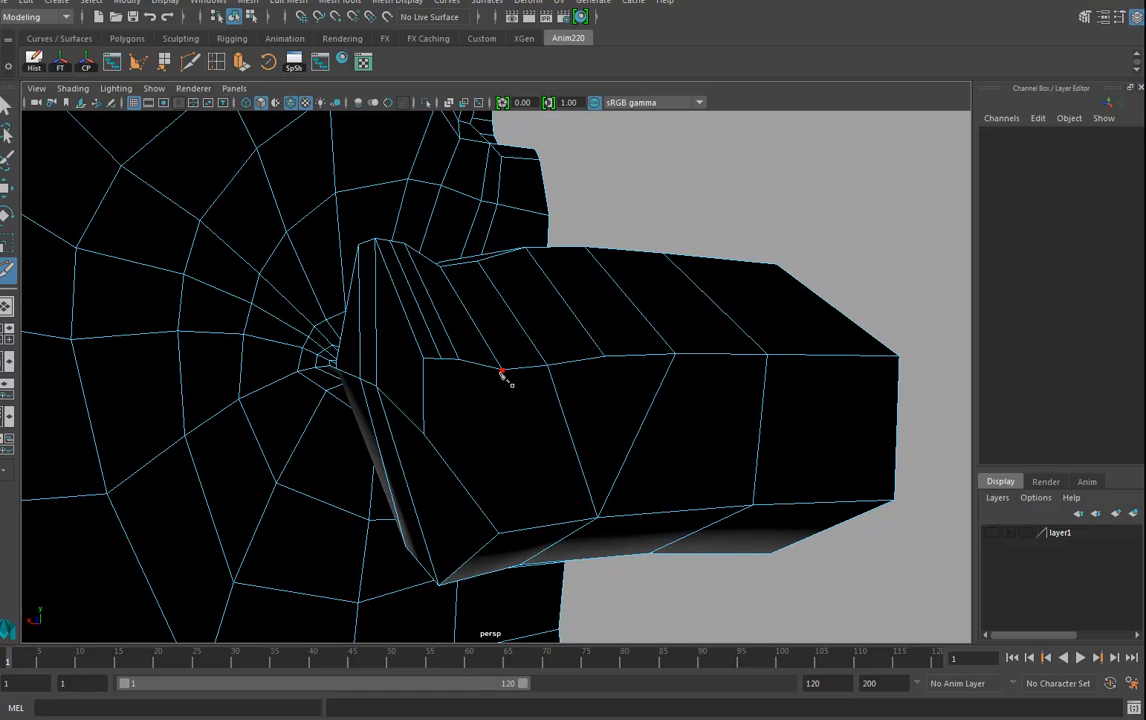
{"action": "right_click", "coordinate": [448, 400]}
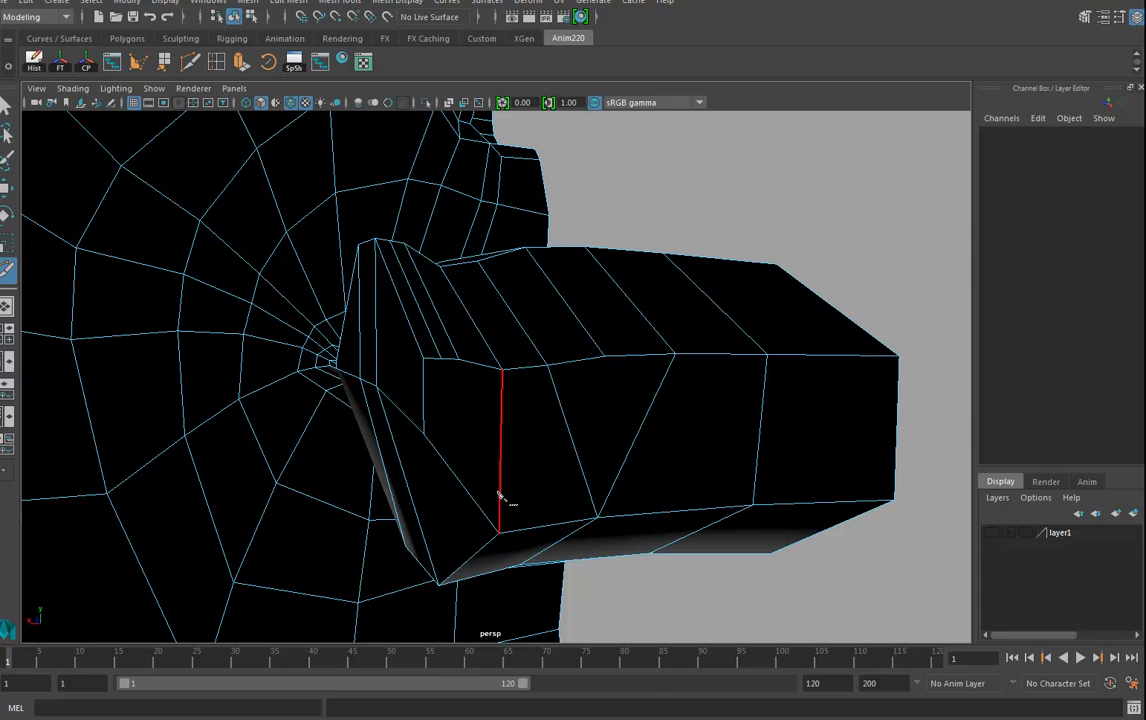
{"action": "right_click", "coordinate": [461, 363]}
Cut a horizontal edge line across the cavity's side wall and insert two vertical edge loops through it.
{"action": "right_click_drag", "start_coordinate": [664, 468], "coordinate": [498, 437], "text": "alt"}
{"action": "left_click_drag", "start_coordinate": [498, 437], "coordinate": [668, 415], "text": "alt"}
{"action": "left_click", "coordinate": [542, 363]}
{"action": "mouse_move", "coordinate": [580, 396]}
{"action": "left_mouse_down", "text": "alt"}
{"action": "mouse_move", "coordinate": [502, 423]}
{"action": "mouse_move", "coordinate": [588, 418]}
{"action": "left_mouse_up", "text": "alt"}
{"action": "left_click_drag", "start_coordinate": [375, 440], "coordinate": [455, 368], "text": "alt"}
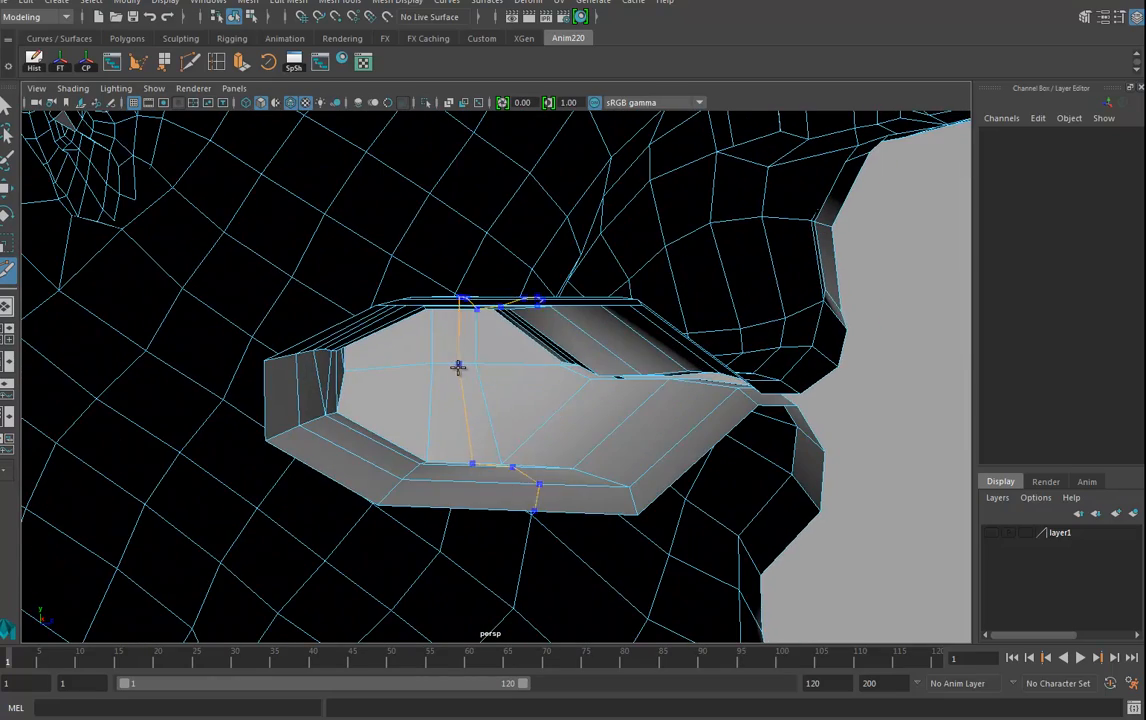
{"action": "left_click", "coordinate": [455, 365], "text": "ctrl"}
{"action": "left_click", "coordinate": [394, 368], "text": "ctrl"}
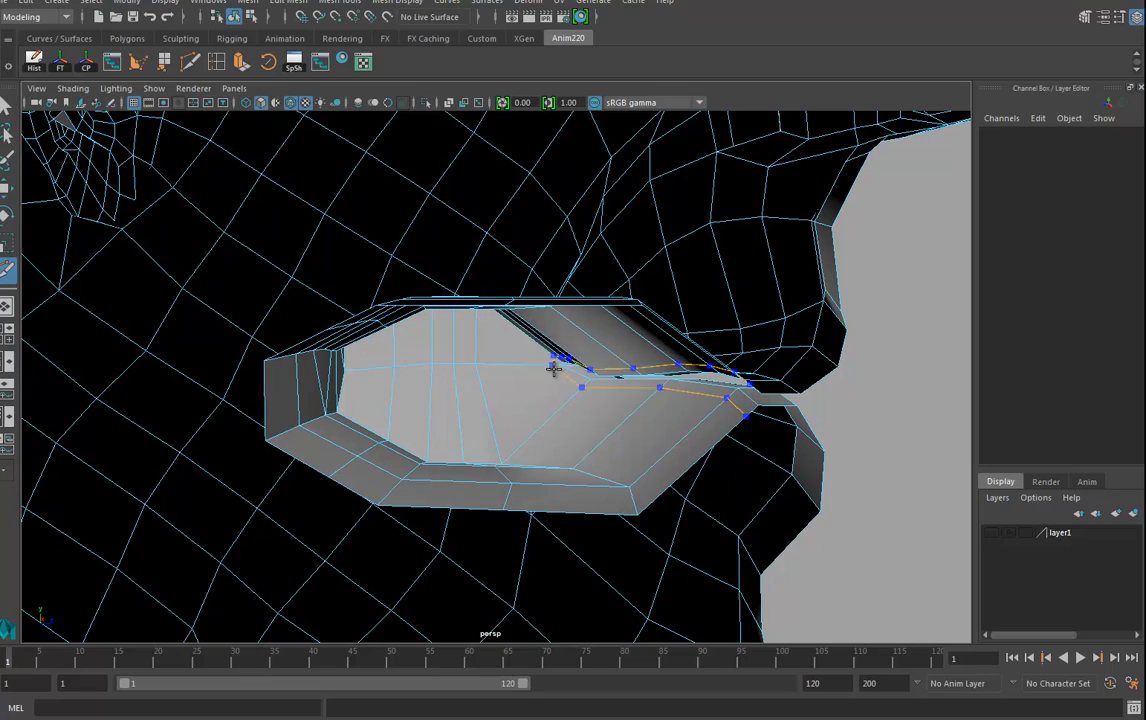
{"action": "left_click_drag", "start_coordinate": [609, 391], "coordinate": [472, 387], "text": "alt"}
{"action": "left_click", "coordinate": [7, 187]}
Turn on the smooth mesh preview and inspect the mouth cavity from inside the head.
{"action": "left_click_drag", "start_coordinate": [418, 307], "coordinate": [480, 300], "text": "alt"}
{"action": "key", "text": "3"}
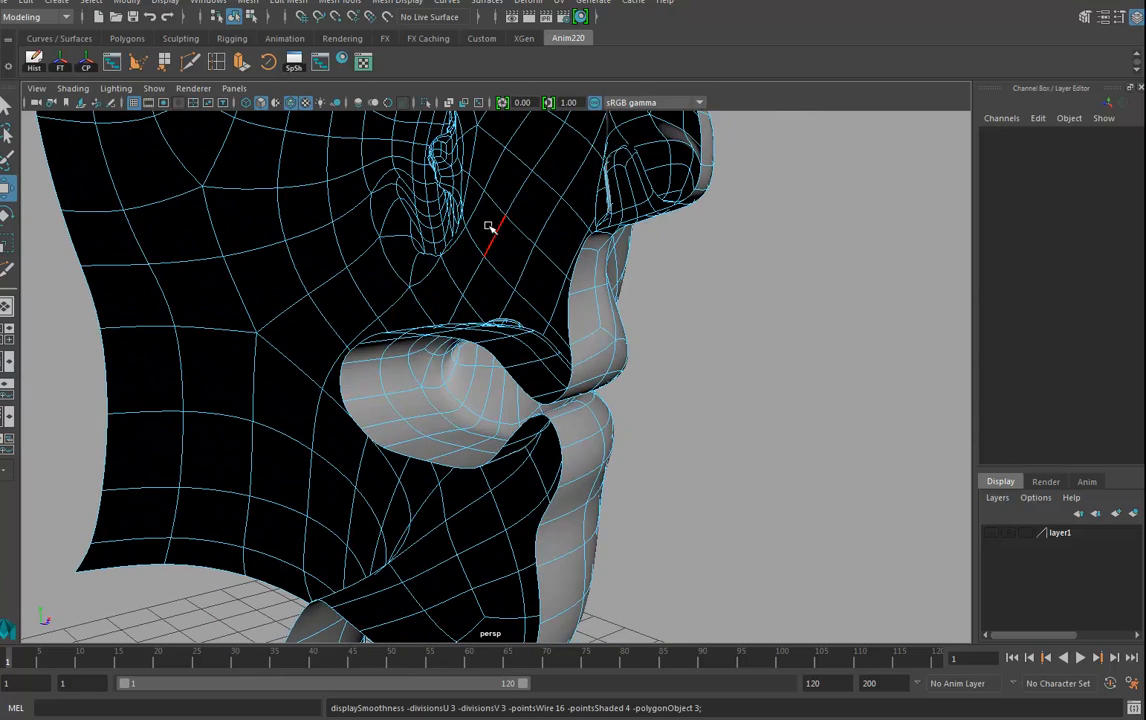
{"action": "left_click_drag", "start_coordinate": [490, 355], "coordinate": [578, 333], "text": "alt"}
{"action": "right_click_drag", "start_coordinate": [578, 333], "coordinate": [729, 375], "text": "alt"}
{"action": "left_click_drag", "start_coordinate": [729, 375], "coordinate": [716, 371], "text": "alt"}
{"action": "mouse_move", "coordinate": [489, 314]}
{"action": "left_mouse_down", "text": "alt"}
{"action": "mouse_move", "coordinate": [448, 318]}
{"action": "mouse_move", "coordinate": [482, 316]}
{"action": "left_mouse_up", "text": "alt"}
{"action": "left_click_drag", "start_coordinate": [442, 241], "coordinate": [484, 329], "text": "alt"}
Select the vertices of the cavity's side wall and run Average Vertices on them five times with 10 iterations.
{"action": "right_click_drag", "start_coordinate": [478, 330], "coordinate": [528, 308]}
{"action": "left_click", "coordinate": [469, 346]}
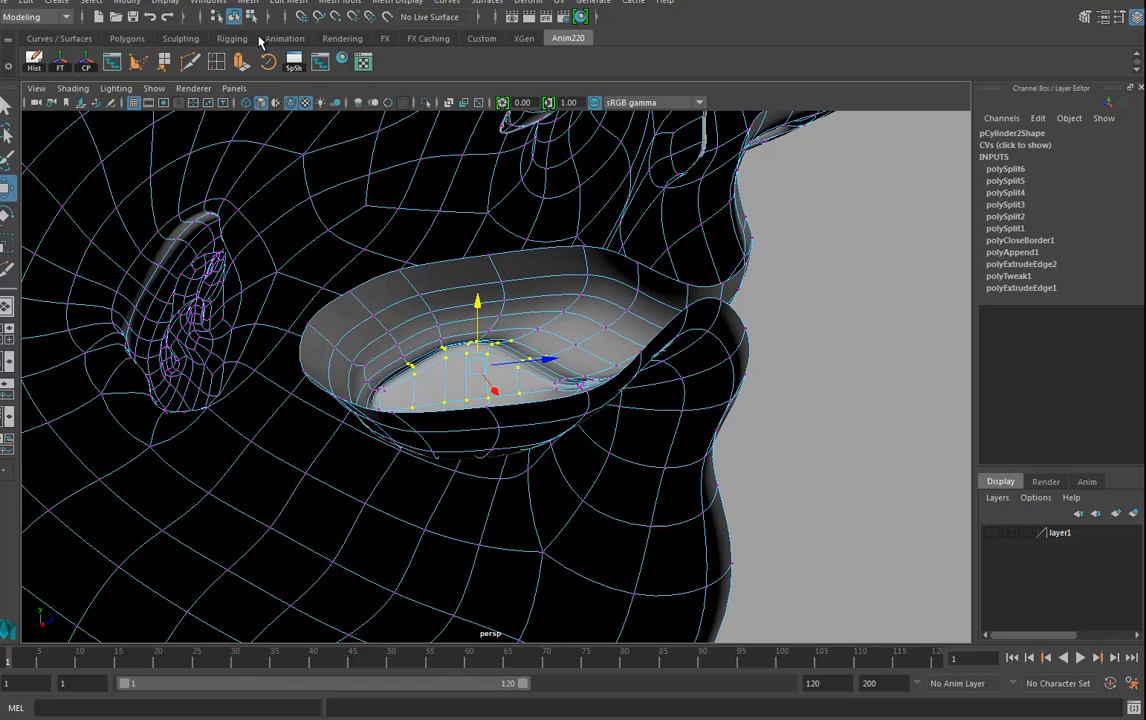
{"action": "left_click", "coordinate": [287, 4]}
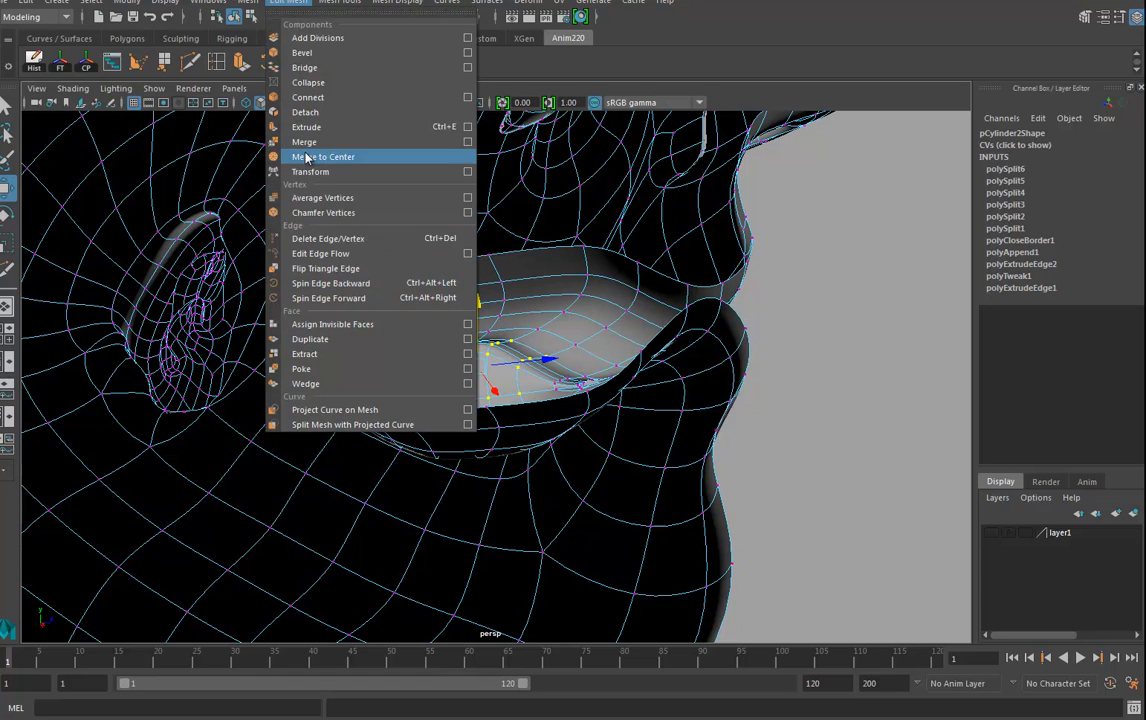
{"action": "left_click", "coordinate": [330, 201]}
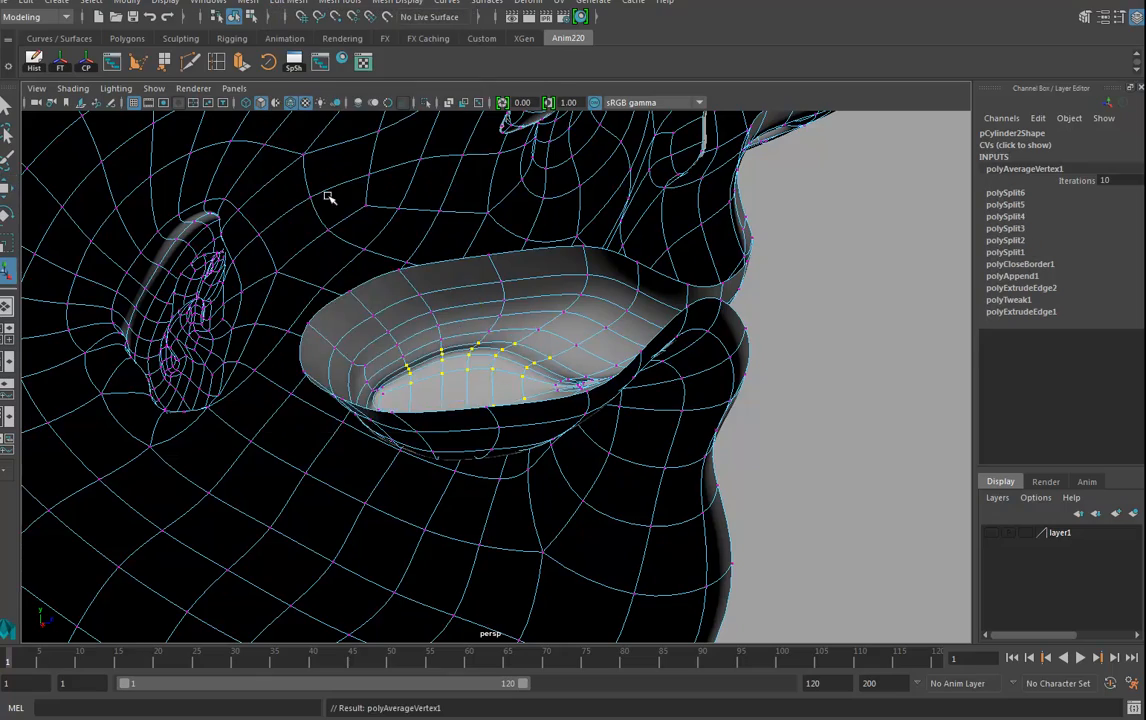
{"action": "left_click_drag", "start_coordinate": [489, 361], "coordinate": [458, 366], "text": "alt"}
{"action": "key", "text": "g"}
{"action": "key", "text": "g"}
{"action": "key", "text": "g"}
{"action": "key", "text": "g"}
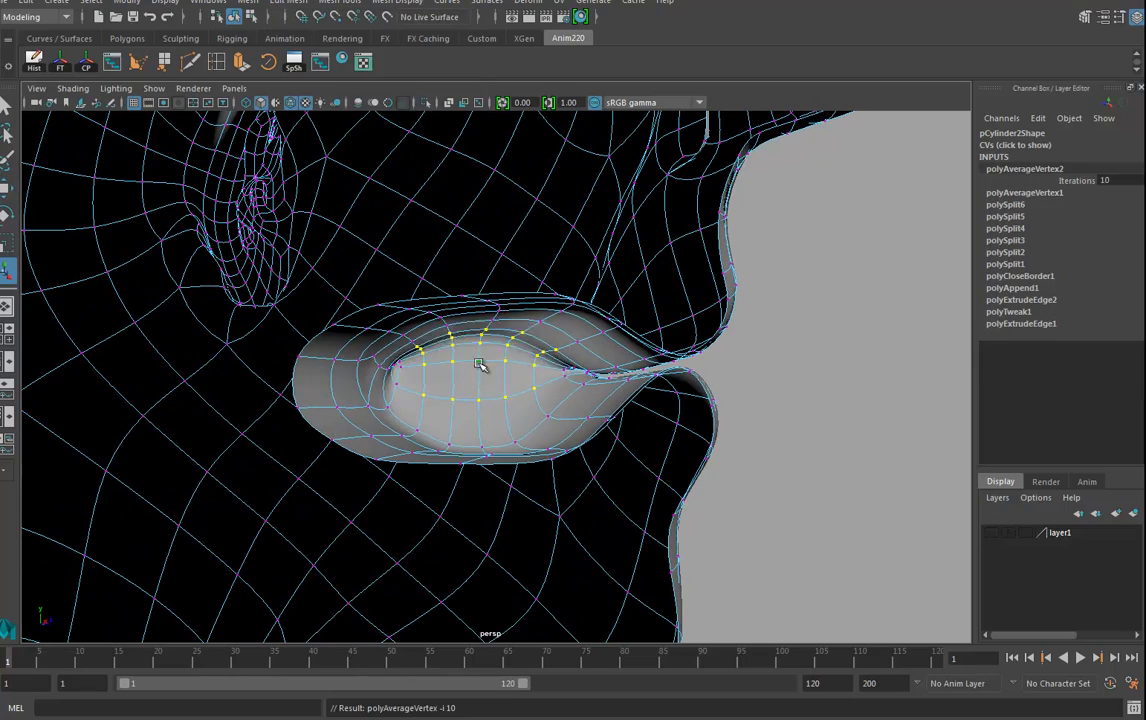
{"action": "left_click_drag", "start_coordinate": [537, 391], "coordinate": [470, 393], "text": "alt"}
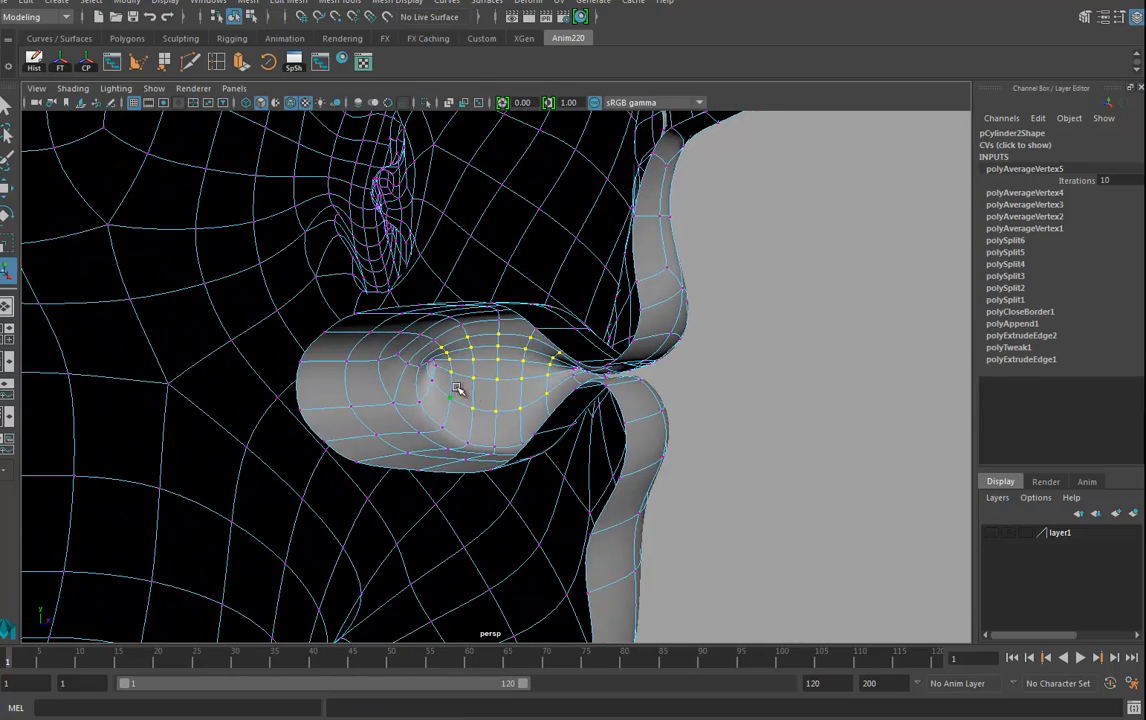
Select the pinched vertex at the cavity's rear corner, grow the selection, and average those vertices five times with 10 iterations.
{"action": "left_click", "coordinate": [428, 366]}
{"action": "right_click_drag", "start_coordinate": [438, 372], "coordinate": [575, 348], "text": "ctrl"}
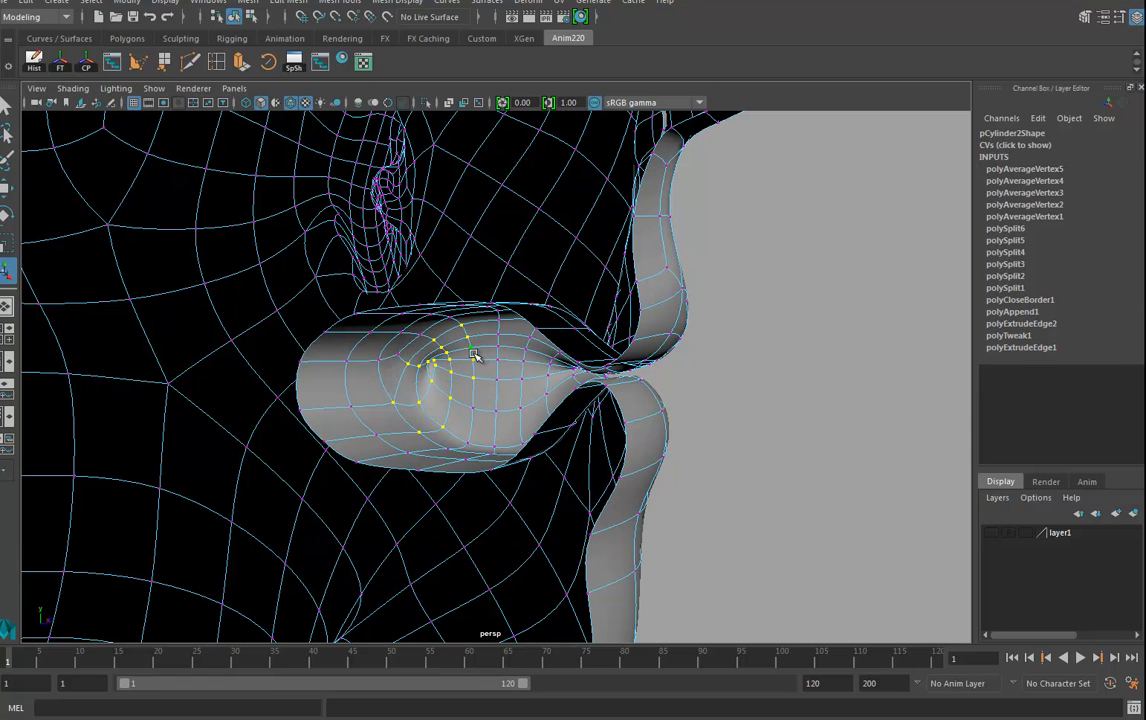
{"action": "left_click", "coordinate": [295, 4]}
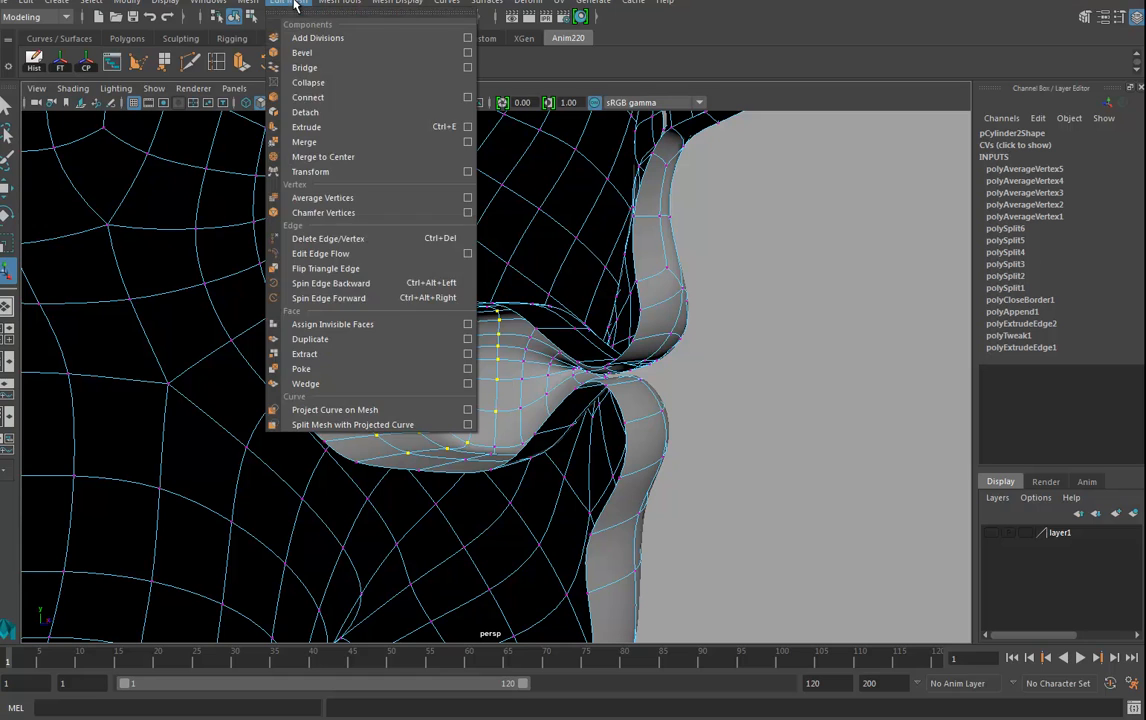
{"action": "left_click", "coordinate": [291, 183]}
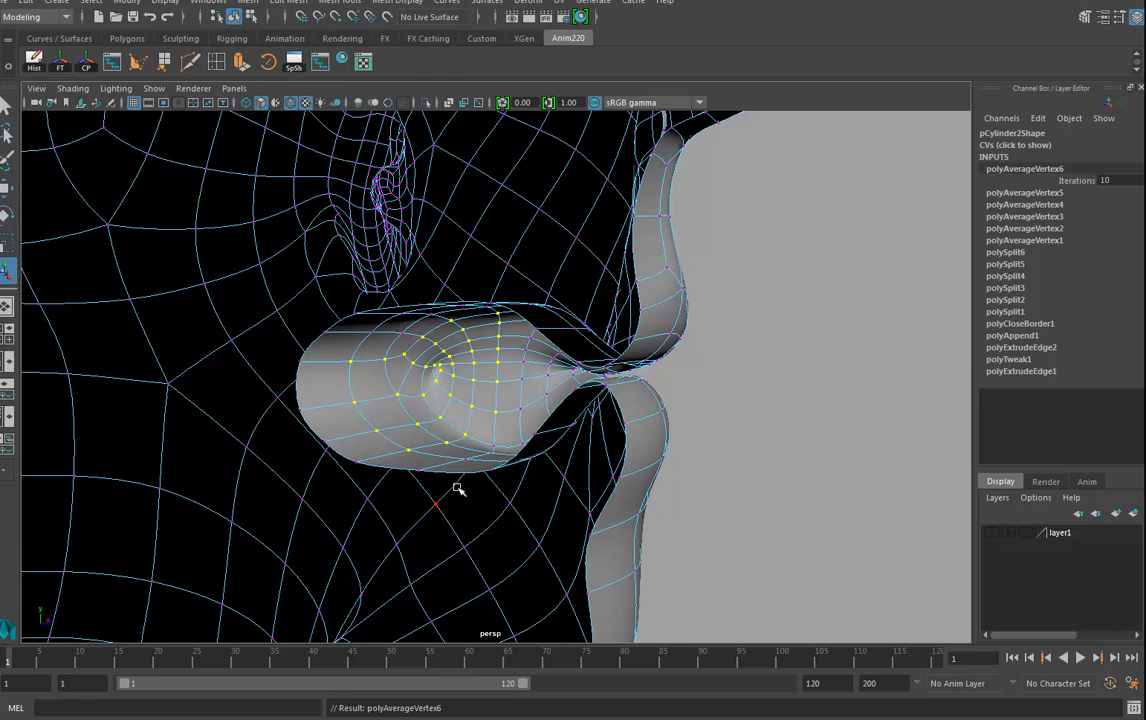
{"action": "key", "text": "g"}
{"action": "key", "text": "g"}
{"action": "key", "text": "g"}
{"action": "key", "text": "g"}
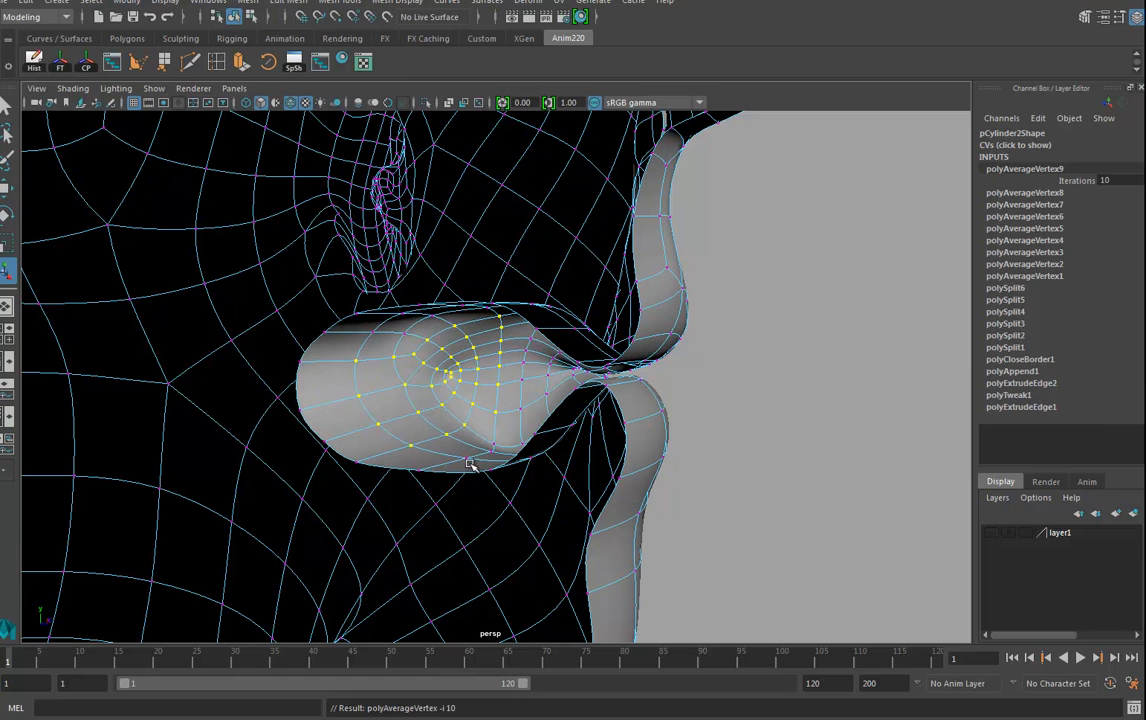
Return to object mode, delete the half head's construction history, and freeze its transformations.
{"action": "left_click_drag", "start_coordinate": [487, 444], "coordinate": [385, 410], "text": "alt"}
{"action": "right_click_drag", "start_coordinate": [385, 410], "coordinate": [227, 372], "text": "alt"}
{"action": "mouse_move", "coordinate": [613, 317]}
{"action": "right_mouse_down"}
{"action": "mouse_move", "coordinate": [645, 283]}
{"action": "mouse_move", "coordinate": [628, 305]}
{"action": "right_mouse_up"}
{"action": "left_click_drag", "start_coordinate": [628, 284], "coordinate": [685, 287], "text": "alt"}
{"action": "right_click_drag", "start_coordinate": [685, 287], "coordinate": [537, 238], "text": "alt"}
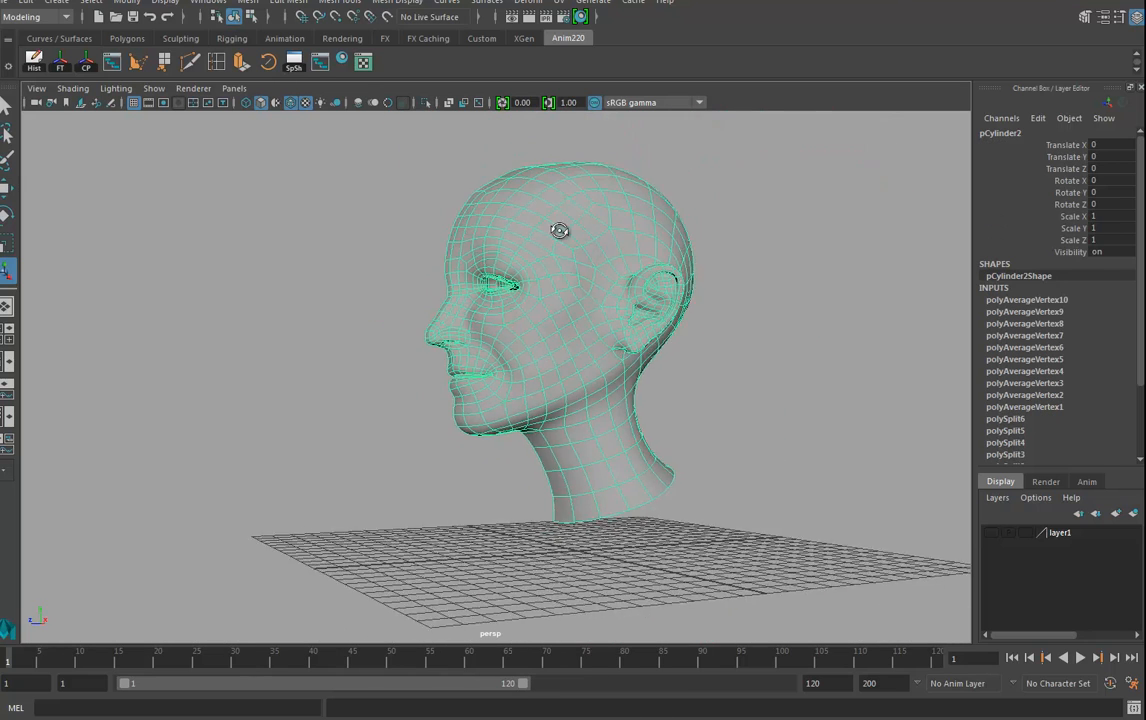
{"action": "left_click", "coordinate": [33, 63]}
{"action": "left_click", "coordinate": [61, 67]}
{"action": "left_click_drag", "start_coordinate": [553, 396], "coordinate": [598, 378], "text": "alt"}
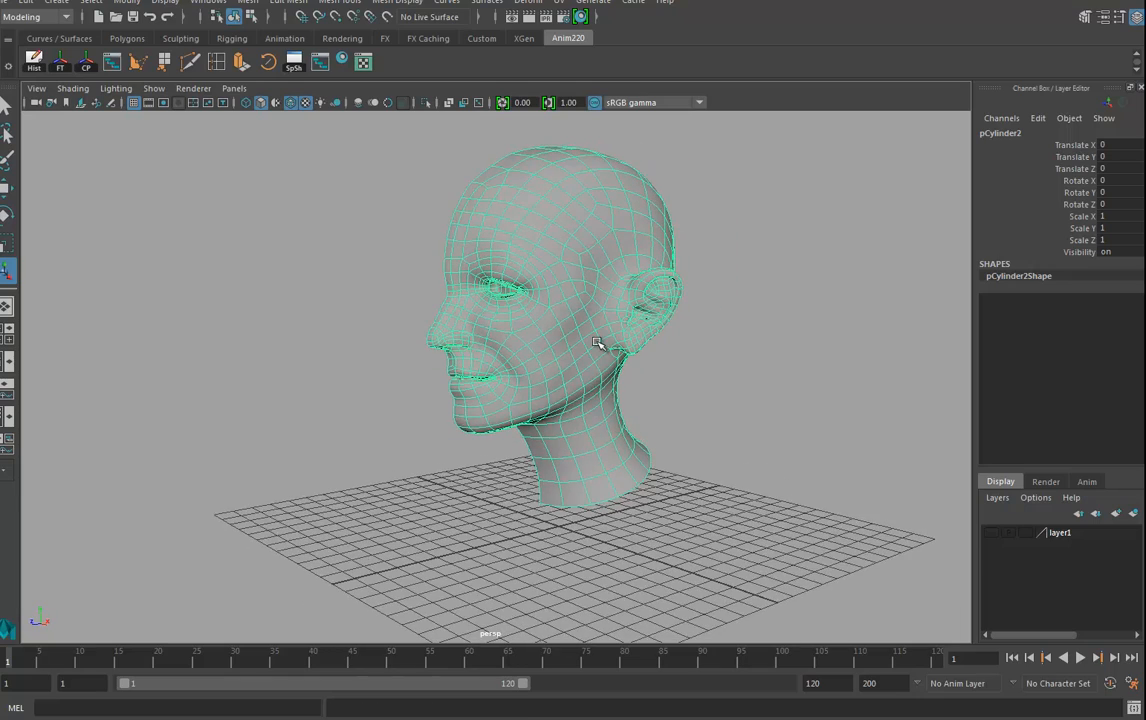
Select only the rear vertices of the mouth cavity and move them further back into the head along Z.
{"action": "left_click_drag", "start_coordinate": [553, 342], "coordinate": [691, 318], "text": "alt"}
{"action": "right_click_drag", "start_coordinate": [448, 392], "coordinate": [825, 392], "text": "alt"}
{"action": "left_click_drag", "start_coordinate": [420, 420], "coordinate": [509, 411], "text": "alt"}
{"action": "right_click_drag", "start_coordinate": [487, 329], "coordinate": [422, 330]}
{"action": "left_click_drag", "start_coordinate": [453, 372], "coordinate": [467, 381], "text": "alt"}
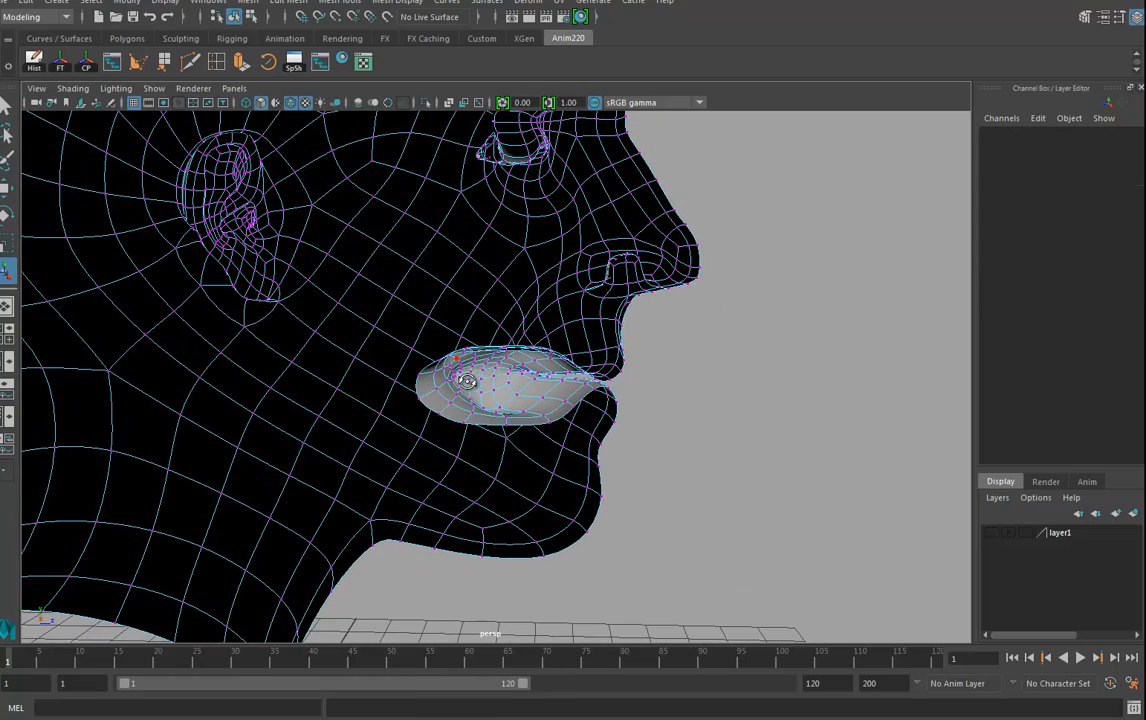
{"action": "left_click_drag", "start_coordinate": [470, 432], "coordinate": [471, 433]}
{"action": "left_click_drag", "start_coordinate": [540, 429], "coordinate": [492, 429], "text": "alt"}
{"action": "left_click_drag", "start_coordinate": [323, 275], "coordinate": [418, 461], "text": "ctrl"}
{"action": "left_click_drag", "start_coordinate": [287, 392], "coordinate": [428, 458], "text": "ctrl"}
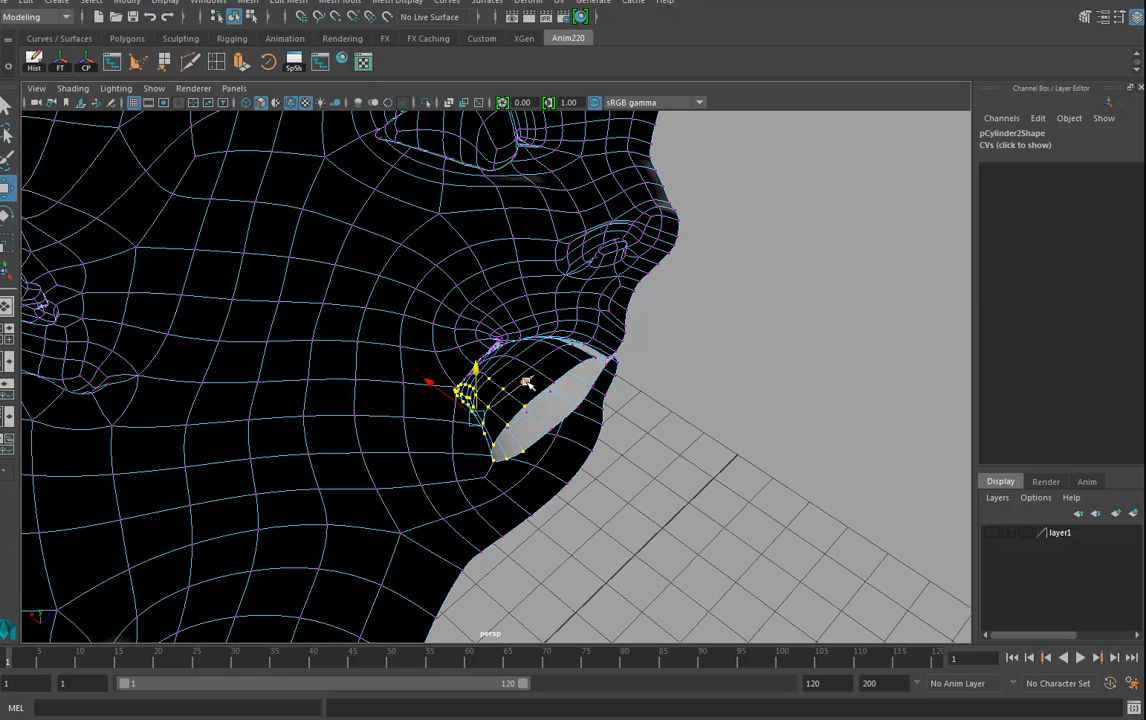
{"action": "left_click_drag", "start_coordinate": [452, 438], "coordinate": [462, 404], "text": "alt"}
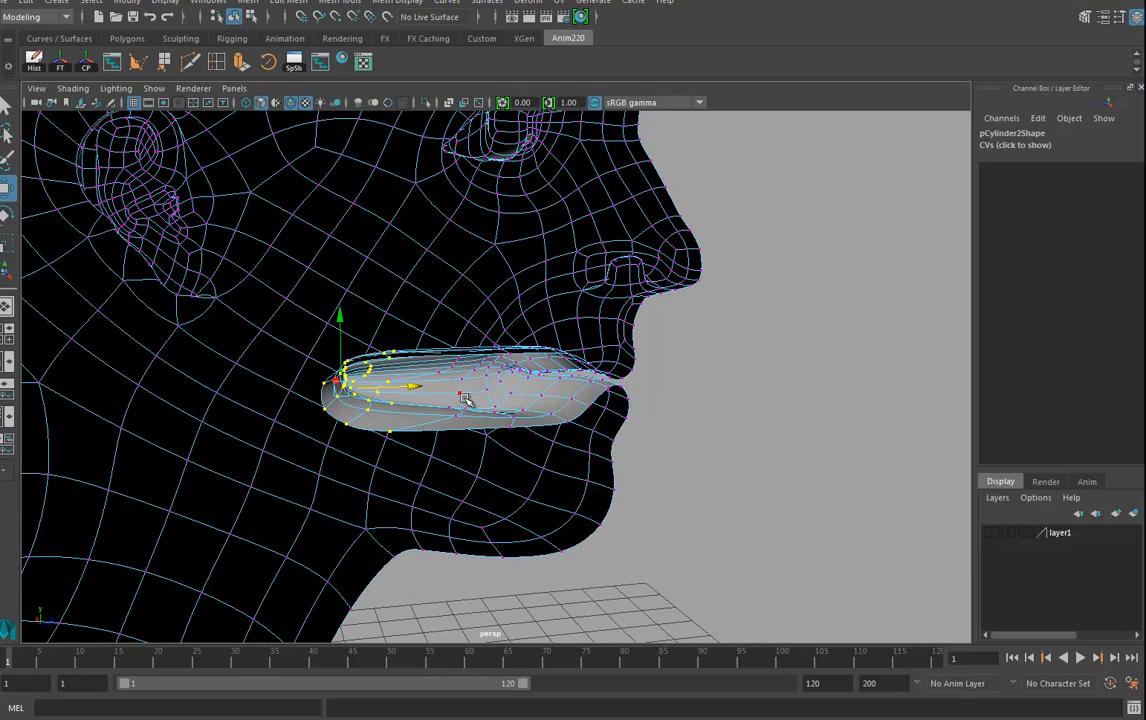
Scale the rear mouth cavity vertices up vertically to make the back of the mouth taller.
{"action": "key", "text": "r"}
{"action": "left_click_drag", "start_coordinate": [338, 318], "coordinate": [333, 241]}
{"action": "left_click_drag", "start_coordinate": [506, 405], "coordinate": [468, 390], "text": "alt"}
Turn off the smooth preview and apply Edit Edge Flow to the middle edge loop of the stretched mouth cavity.
{"action": "key", "text": "1"}
{"action": "left_click_drag", "start_coordinate": [417, 349], "coordinate": [420, 352], "text": "alt"}
{"action": "right_click_drag", "start_coordinate": [412, 328], "coordinate": [401, 279]}
{"action": "double_click", "coordinate": [401, 381]}
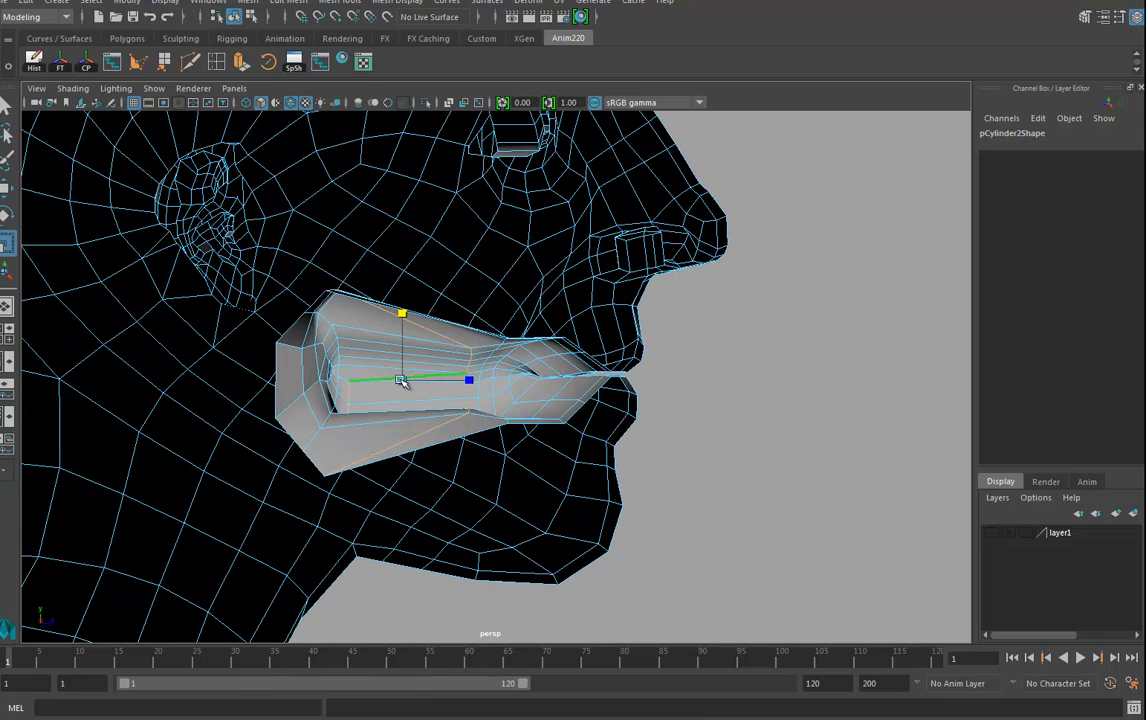
{"action": "left_click", "coordinate": [298, 3]}
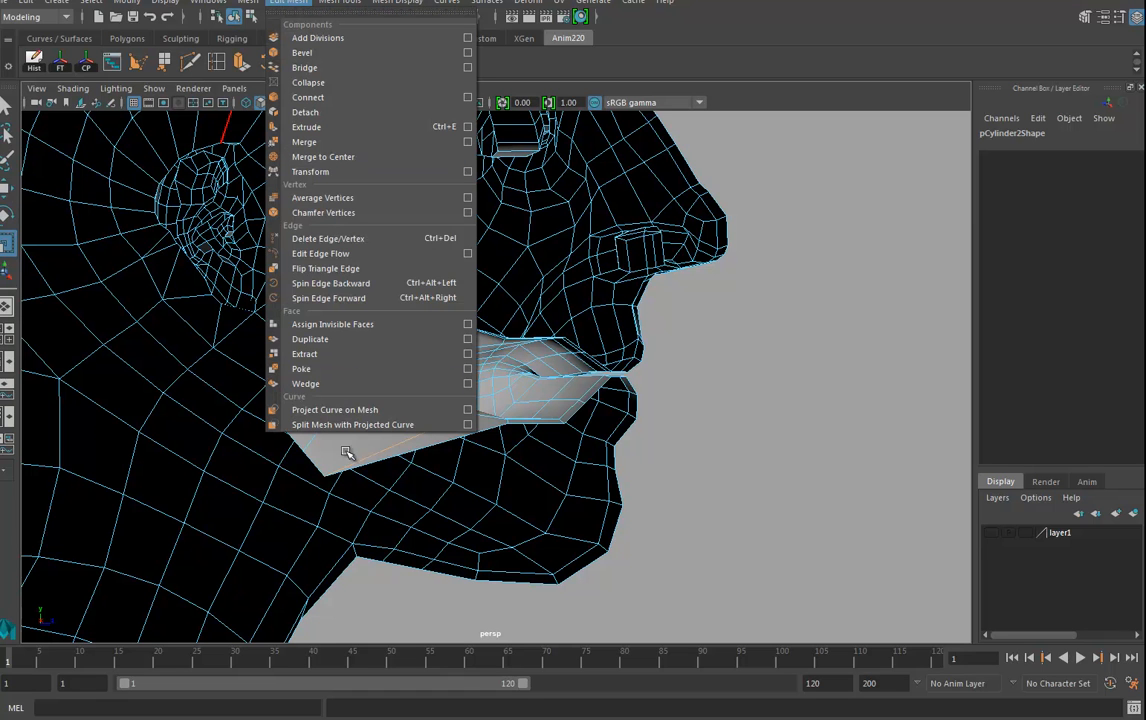
{"action": "left_click", "coordinate": [320, 255]}
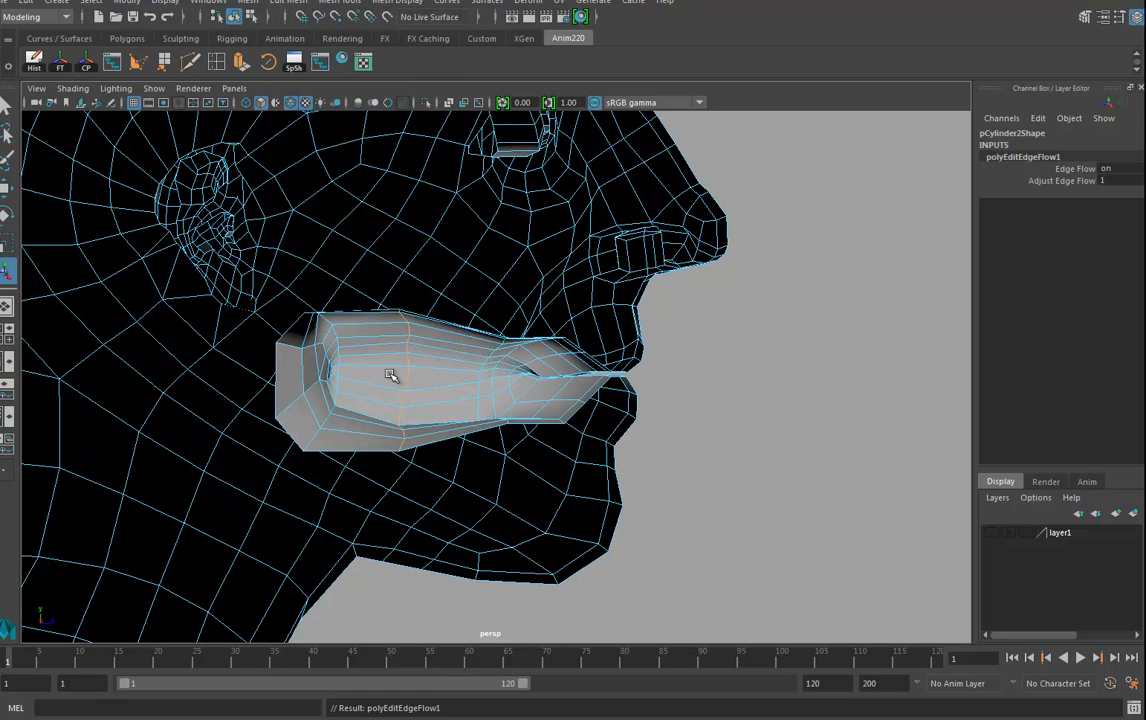
{"action": "mouse_move", "coordinate": [462, 436]}
{"action": "left_mouse_down", "text": "alt"}
{"action": "mouse_move", "coordinate": [479, 436]}
{"action": "mouse_move", "coordinate": [462, 423]}
{"action": "left_mouse_up", "text": "alt"}
Apply Edit Edge Flow to two vertical edge loops nearer the lips and one at the rear of the cavity.
{"action": "left_click", "coordinate": [479, 402]}
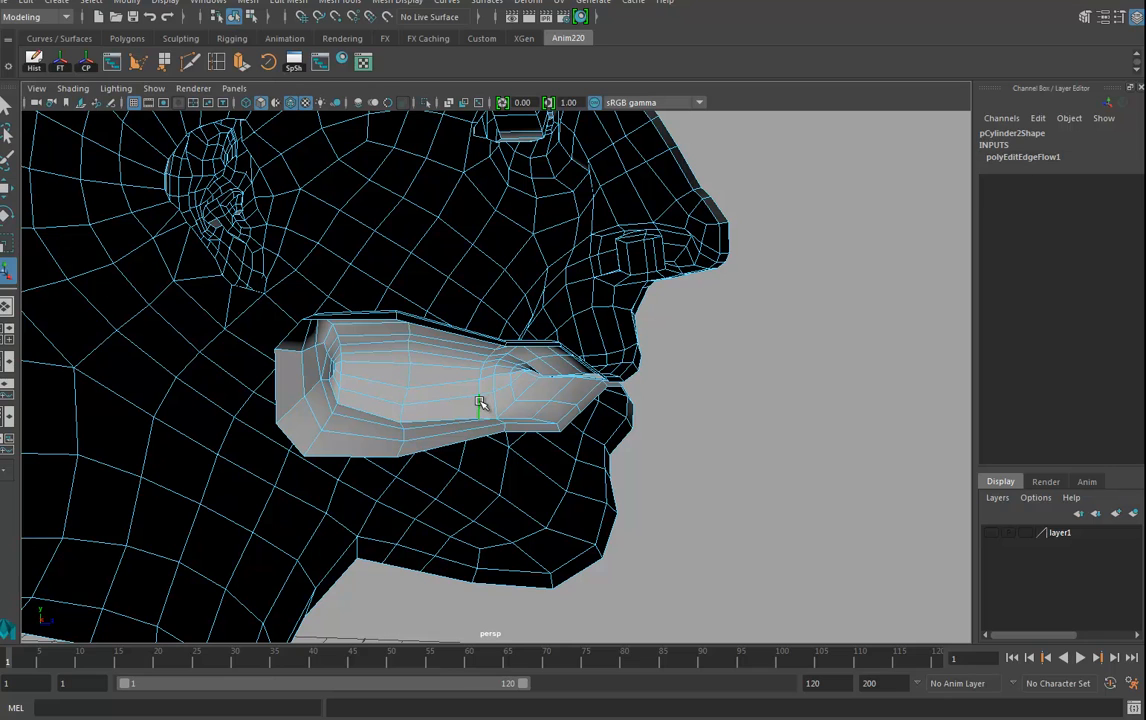
{"action": "key", "text": "g"}
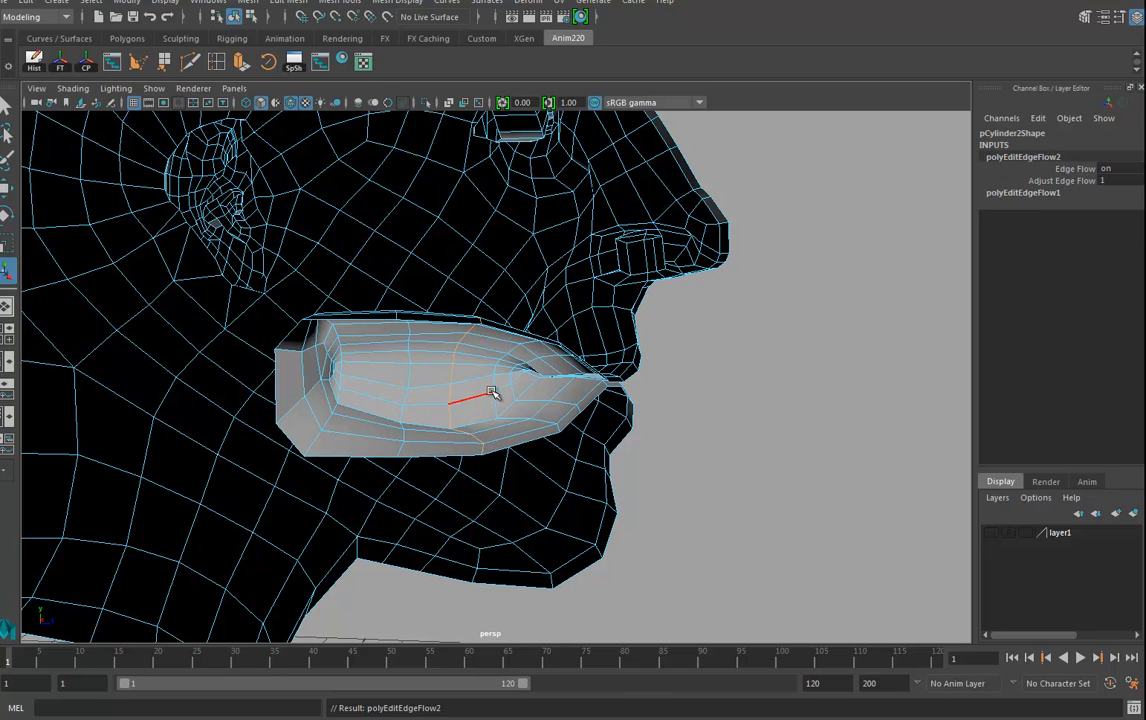
{"action": "left_click", "coordinate": [494, 400]}
{"action": "key", "text": "g"}
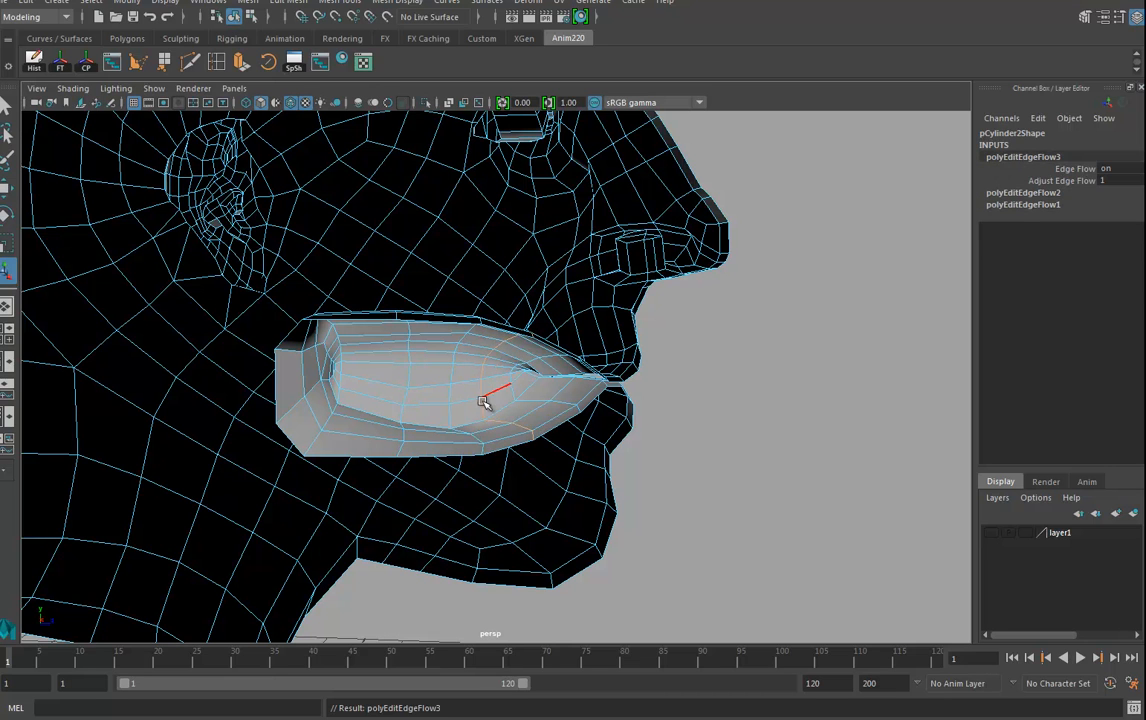
{"action": "left_click", "coordinate": [340, 381]}
{"action": "key", "text": "g"}
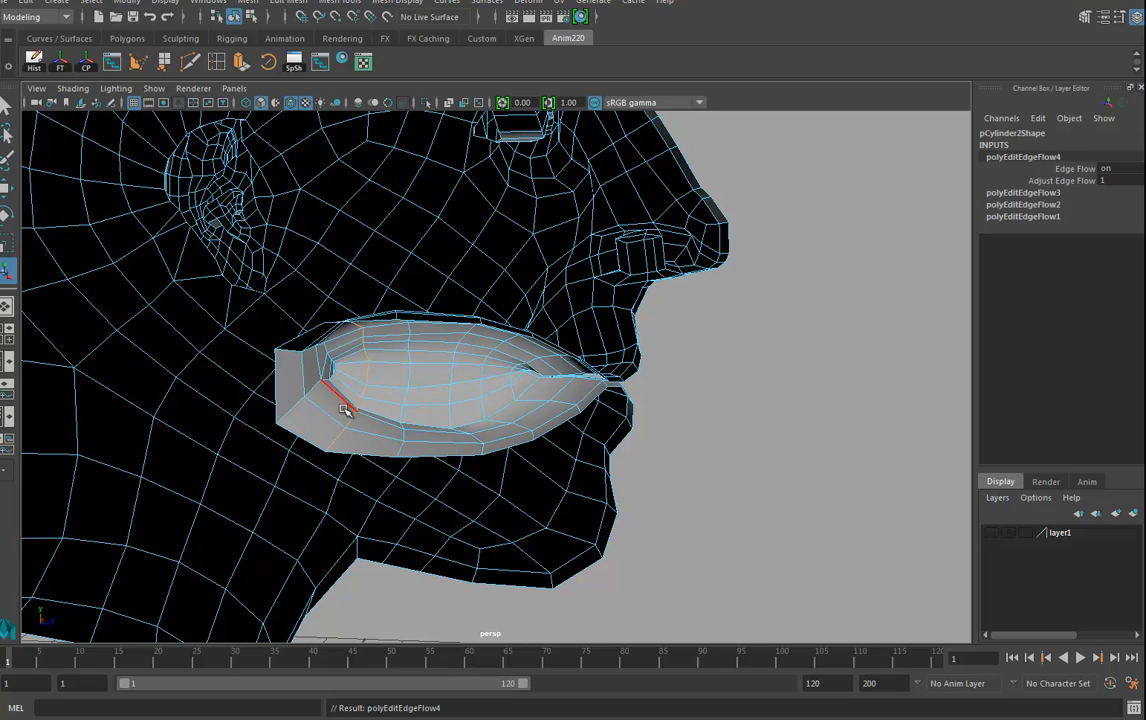
Return to object mode and delete the half head's construction history.
{"action": "left_click_drag", "start_coordinate": [447, 440], "coordinate": [568, 453], "text": "alt"}
{"action": "right_click_drag", "start_coordinate": [486, 330], "coordinate": [546, 309]}
{"action": "left_click_drag", "start_coordinate": [672, 394], "coordinate": [562, 330], "text": "alt"}
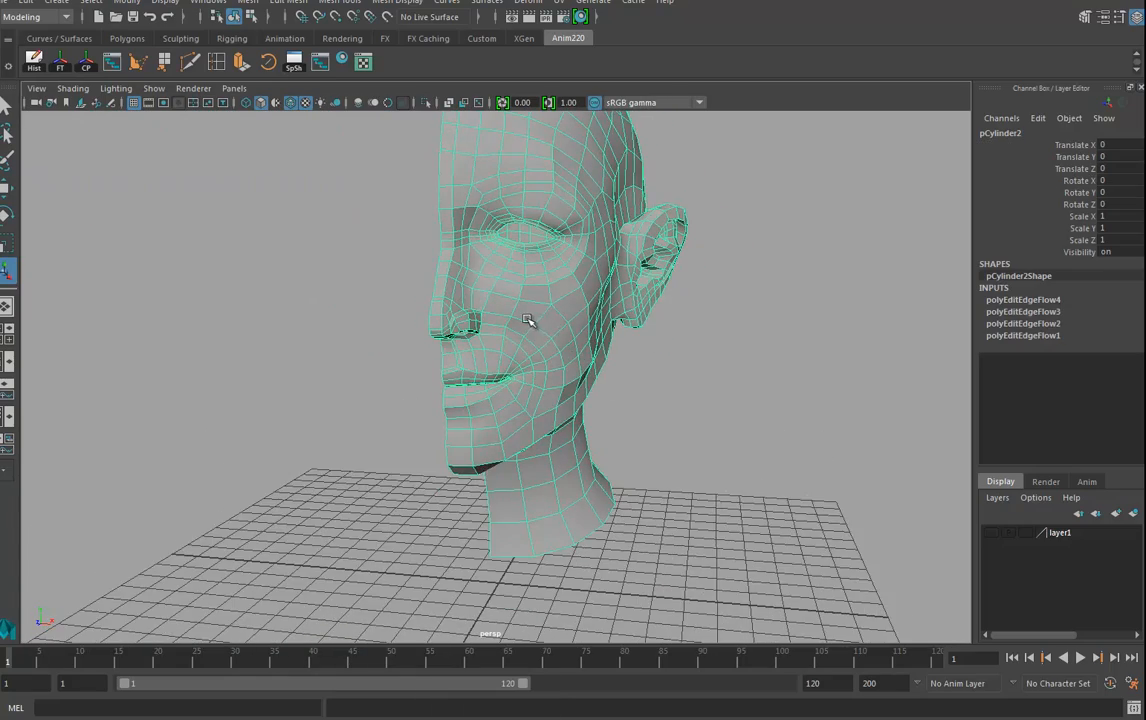
{"action": "key", "text": "alt+shift+d"}
Mirror the half head in the -X direction, merging with the original and merging vertices.
{"action": "left_click_drag", "start_coordinate": [663, 311], "coordinate": [369, 113], "text": "alt"}
{"action": "left_click", "coordinate": [248, 2]}
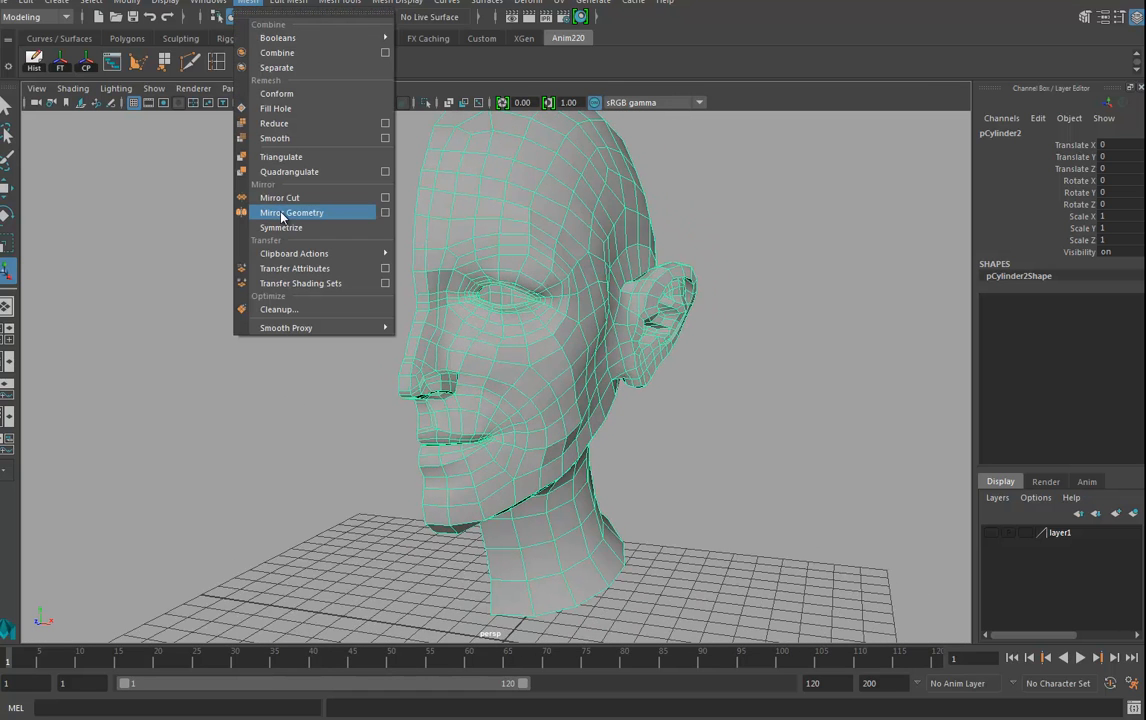
{"action": "left_click", "coordinate": [385, 212]}
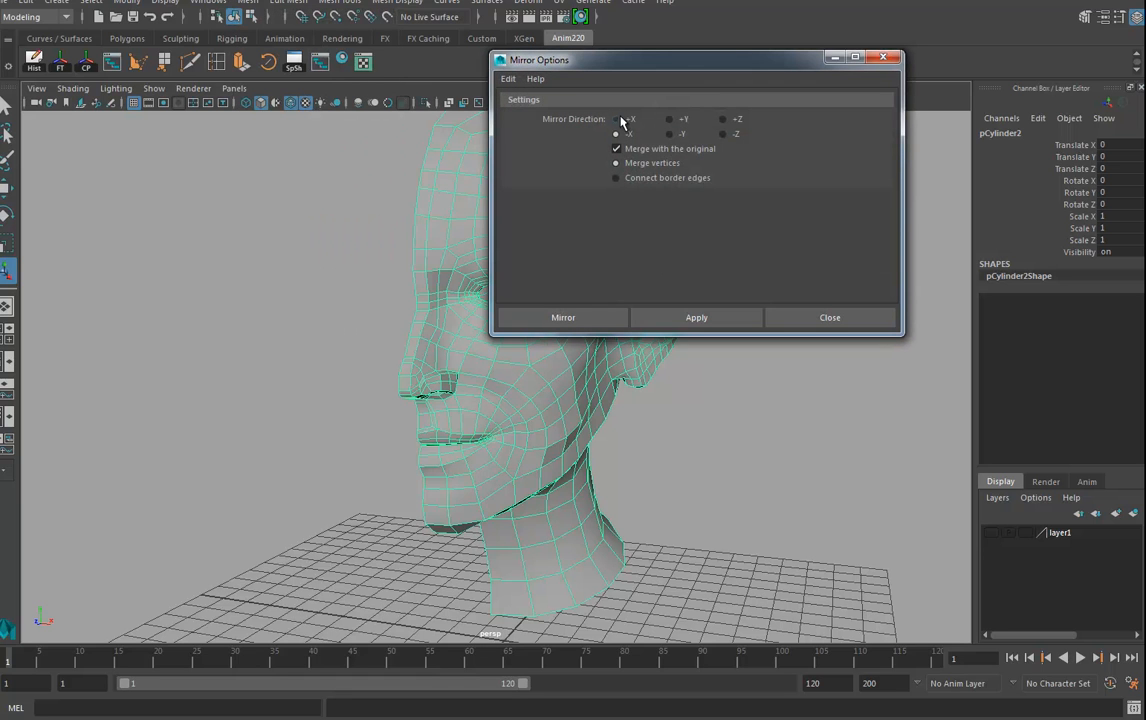
{"action": "left_click", "coordinate": [574, 319]}
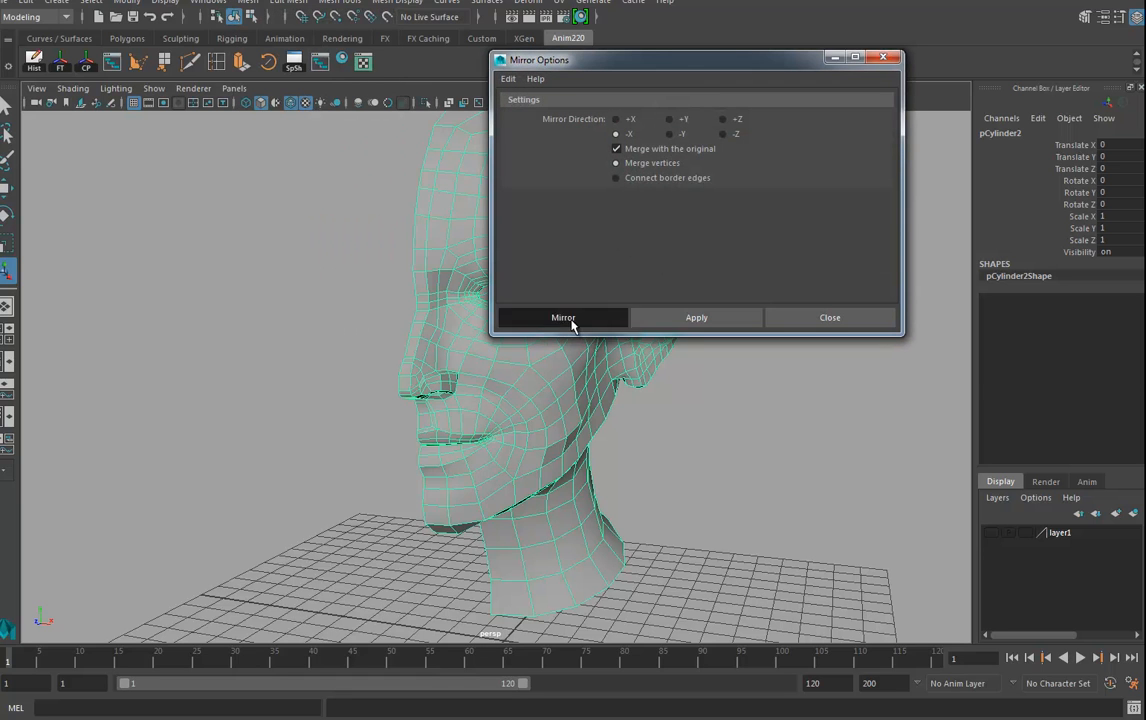
Turn on the smooth preview for the complete head and deselect it.
{"action": "left_click_drag", "start_coordinate": [522, 475], "coordinate": [465, 362], "text": "alt"}
{"action": "key", "text": "3"}
{"action": "left_click_drag", "start_coordinate": [590, 395], "coordinate": [535, 402], "text": "alt"}
{"action": "left_click", "coordinate": [735, 425]}
{"action": "left_click_drag", "start_coordinate": [648, 459], "coordinate": [617, 427], "text": "alt"}
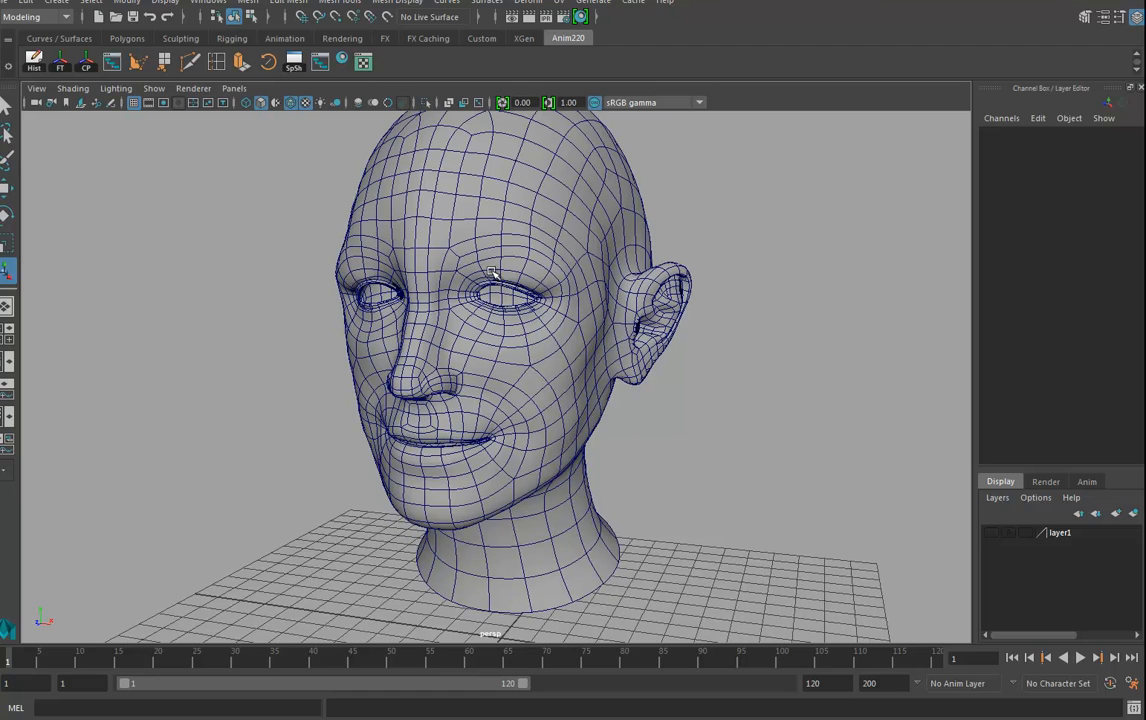
Select the complete head and delete its construction history.
{"action": "left_click", "coordinate": [292, 103]}
{"action": "mouse_move", "coordinate": [470, 300]}
{"action": "left_mouse_down", "text": "alt"}
{"action": "mouse_move", "coordinate": [486, 294]}
{"action": "mouse_move", "coordinate": [486, 258]}
{"action": "mouse_move", "coordinate": [192, 309]}
{"action": "mouse_move", "coordinate": [184, 363]}
{"action": "mouse_move", "coordinate": [333, 350]}
{"action": "mouse_move", "coordinate": [577, 302]}
{"action": "mouse_move", "coordinate": [455, 302]}
{"action": "mouse_move", "coordinate": [596, 346]}
{"action": "mouse_move", "coordinate": [538, 291]}
{"action": "left_mouse_up", "text": "alt"}
{"action": "left_click", "coordinate": [455, 302]}
{"action": "key", "text": "alt+shift+d"}
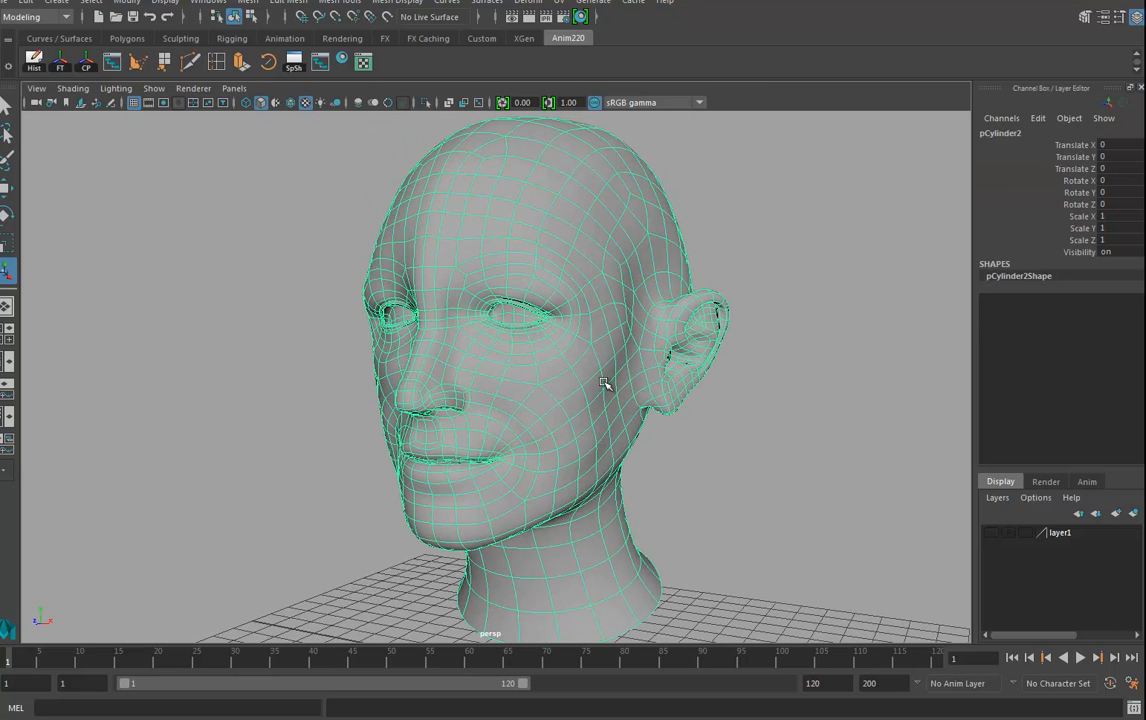
Select the open border edge loop at the base of the neck and extrude it.
{"action": "left_click_drag", "start_coordinate": [633, 253], "coordinate": [519, 538], "text": "alt"}
{"action": "right_click", "coordinate": [519, 329]}
{"action": "left_click", "coordinate": [500, 312]}
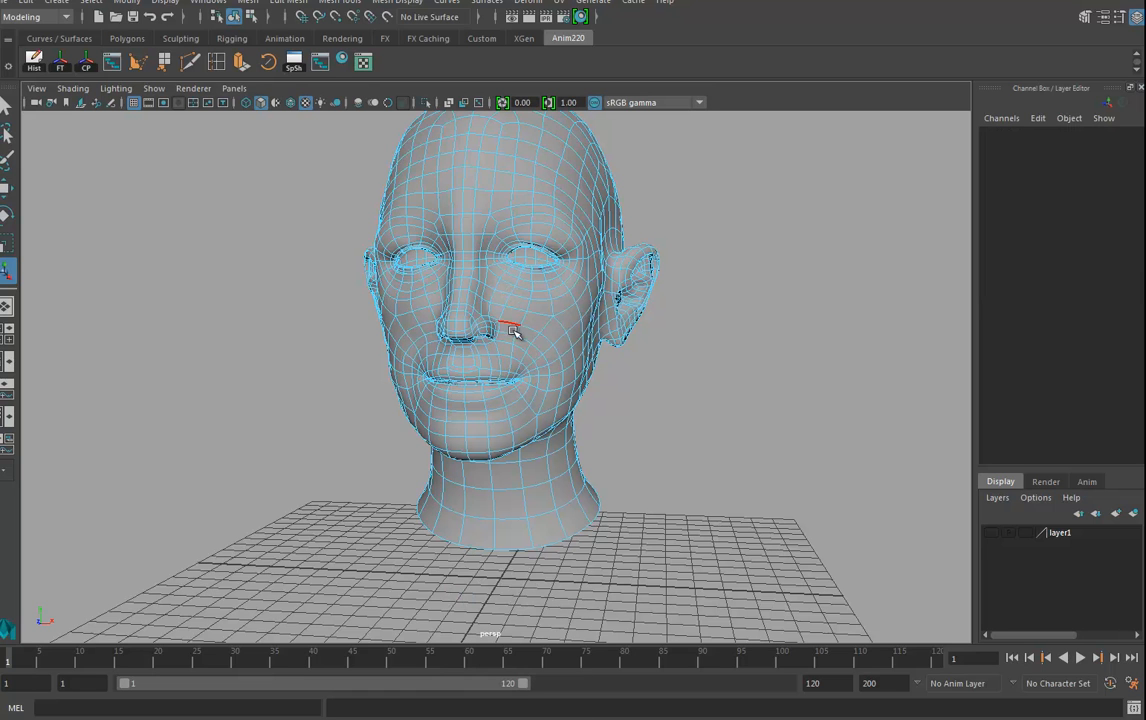
{"action": "left_click", "coordinate": [519, 548]}
{"action": "left_click_drag", "start_coordinate": [519, 550], "coordinate": [577, 575], "text": "alt"}
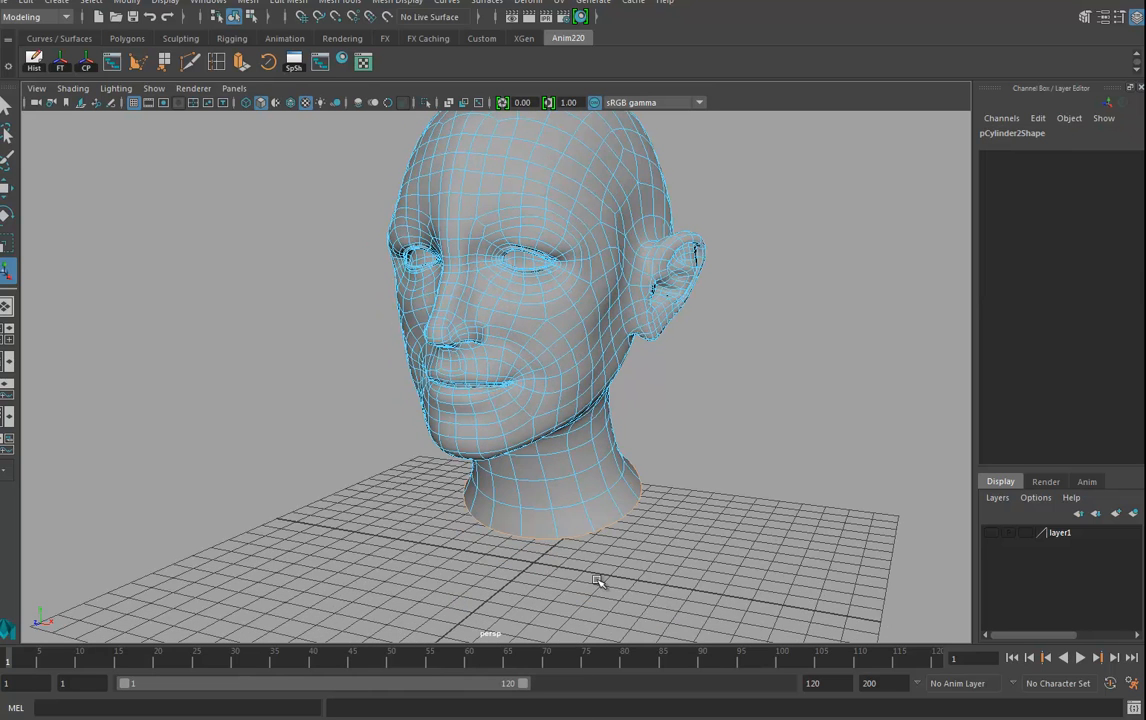
{"action": "key", "text": "ctrl+e"}
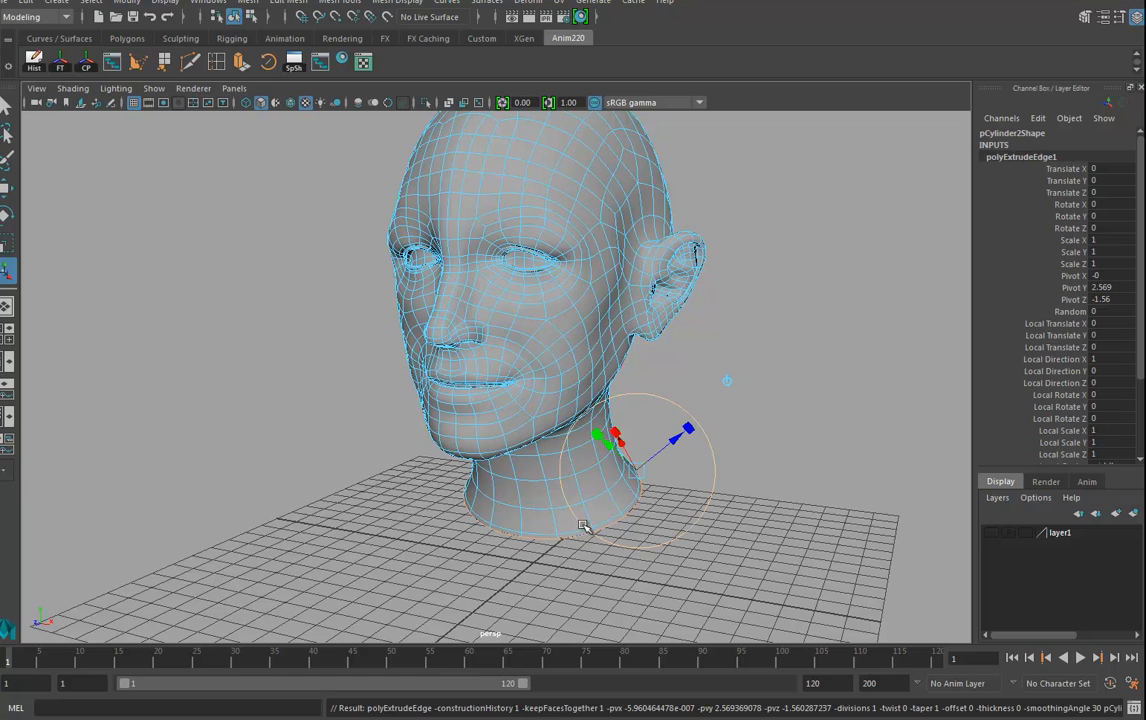
Move the extruded neck border downward and widen it to form a flared base towards the shoulders.
{"action": "left_click_drag", "start_coordinate": [637, 470], "coordinate": [665, 488]}
{"action": "key", "text": "ctrl+z"}
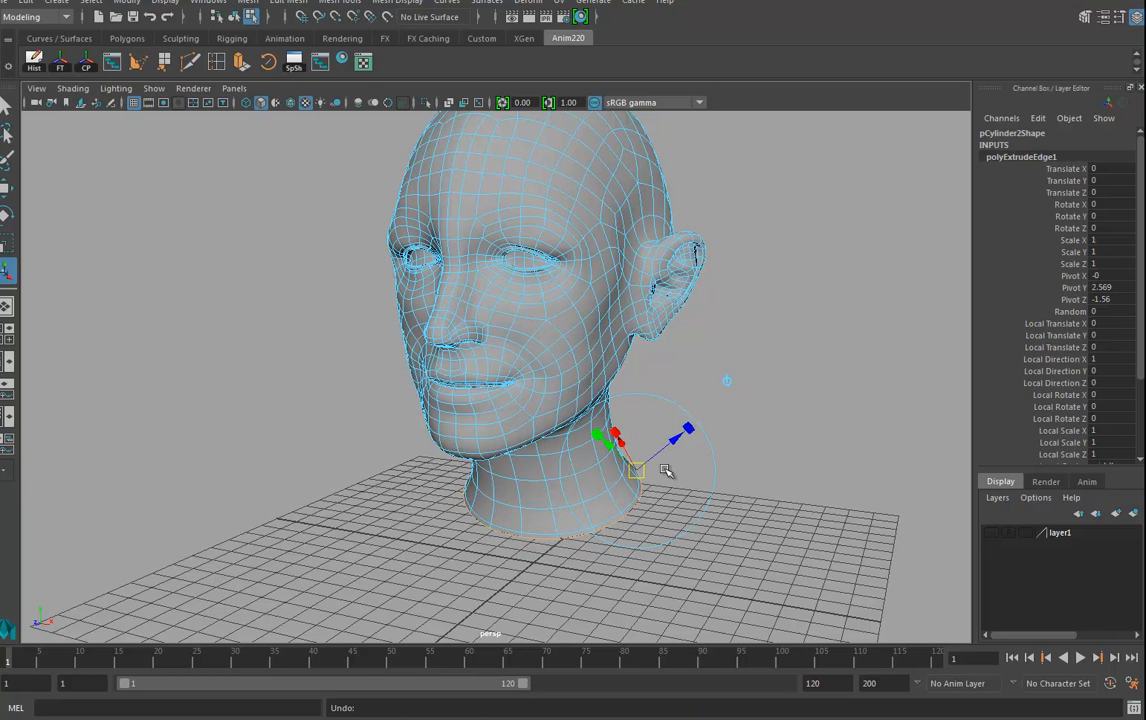
{"action": "key", "text": "w"}
{"action": "left_click_drag", "start_coordinate": [551, 449], "coordinate": [551, 485]}
{"action": "left_click_drag", "start_coordinate": [615, 529], "coordinate": [642, 533]}
{"action": "left_click_drag", "start_coordinate": [523, 540], "coordinate": [512, 549]}
{"action": "left_click_drag", "start_coordinate": [665, 519], "coordinate": [572, 492], "text": "alt"}
{"action": "right_click_drag", "start_coordinate": [756, 541], "coordinate": [626, 471], "text": "alt"}
{"action": "left_click_drag", "start_coordinate": [626, 471], "coordinate": [710, 497], "text": "alt"}
{"action": "left_click_drag", "start_coordinate": [597, 489], "coordinate": [583, 333]}
Return to object mode, delete the head's construction history and turn off its smooth preview.
{"action": "right_click_drag", "start_coordinate": [583, 333], "coordinate": [647, 307]}
{"action": "left_click_drag", "start_coordinate": [647, 307], "coordinate": [593, 346], "text": "alt"}
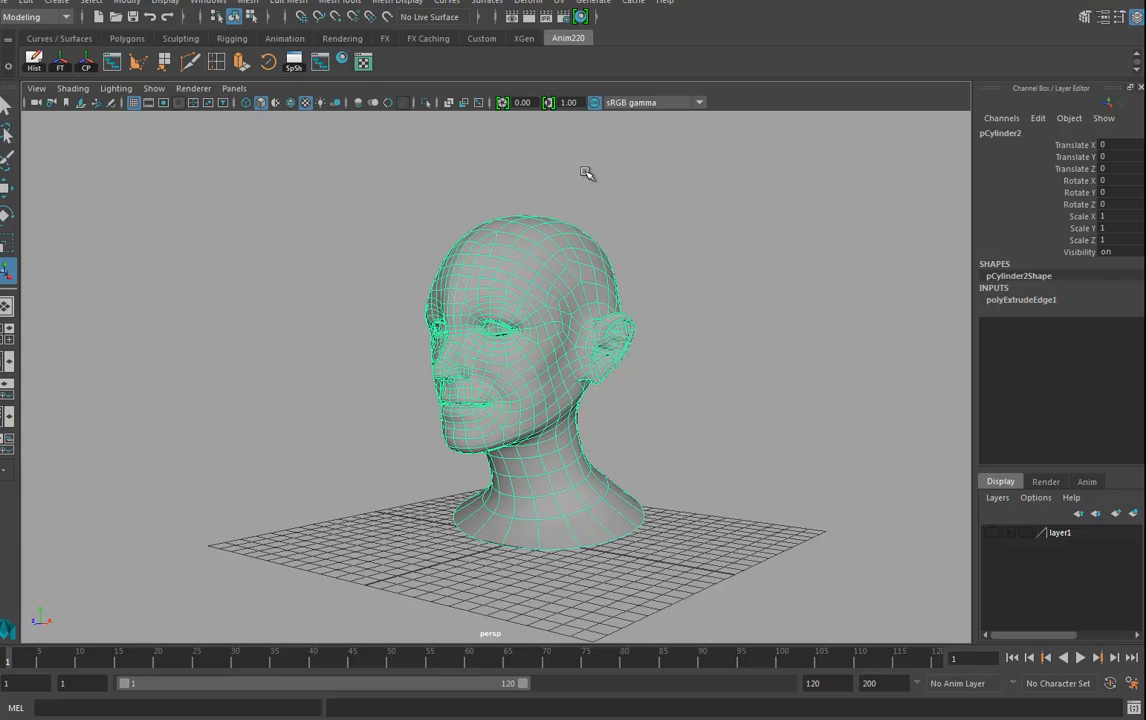
{"action": "key", "text": "alt+shift+d"}
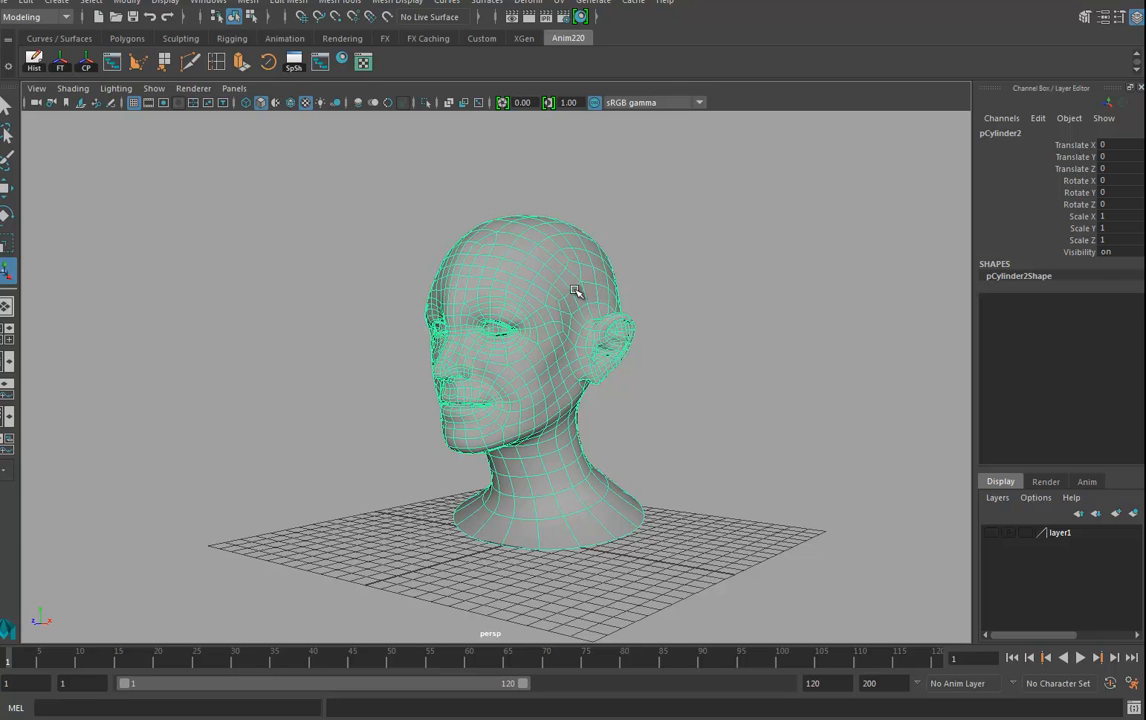
{"action": "key", "text": "1"}
{"action": "left_click_drag", "start_coordinate": [543, 310], "coordinate": [449, 127], "text": "alt"}
{"action": "right_click_drag", "start_coordinate": [458, 280], "coordinate": [590, 310], "text": "alt"}
Open the UV Editor and resize it to sit beside the head, with the UV layout in view.
{"action": "left_click", "coordinate": [363, 63]}
{"action": "left_click_drag", "start_coordinate": [524, 431], "coordinate": [703, 132]}
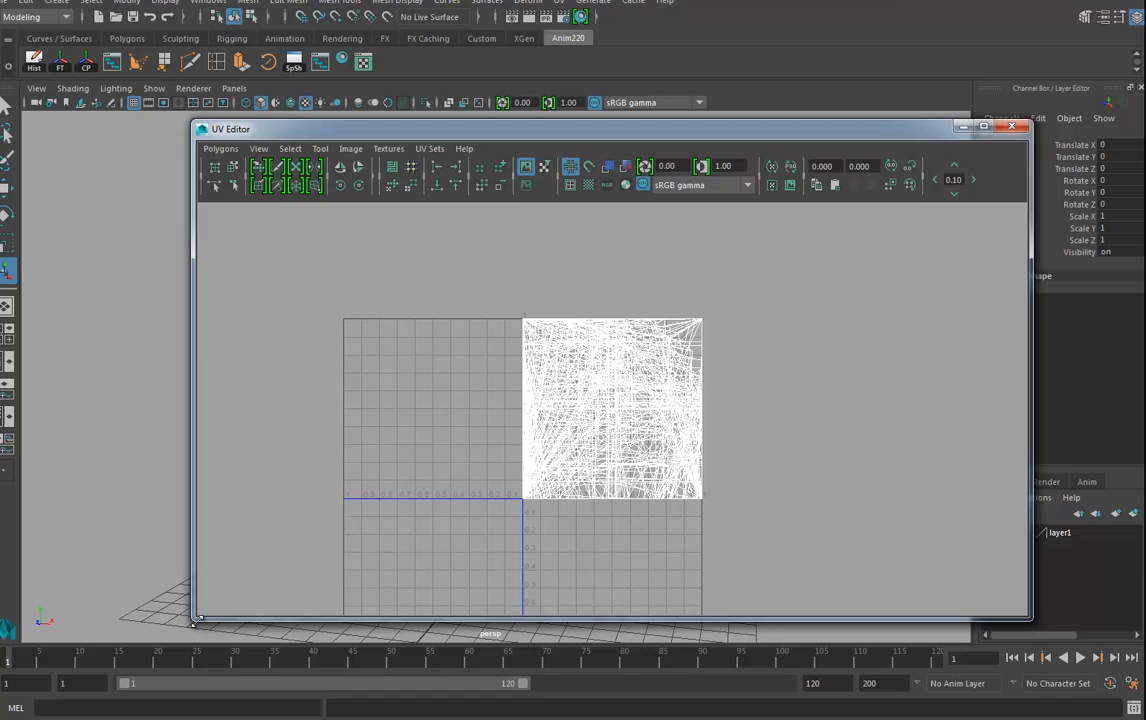
{"action": "left_click_drag", "start_coordinate": [196, 617], "coordinate": [585, 589]}
{"action": "middle_click_drag", "start_coordinate": [361, 440], "coordinate": [309, 464], "text": "alt"}
{"action": "right_click_drag", "start_coordinate": [363, 430], "coordinate": [425, 438], "text": "alt"}
{"action": "middle_click_drag", "start_coordinate": [425, 438], "coordinate": [412, 411], "text": "alt"}
{"action": "right_click_drag", "start_coordinate": [816, 466], "coordinate": [1100, 462], "text": "alt"}
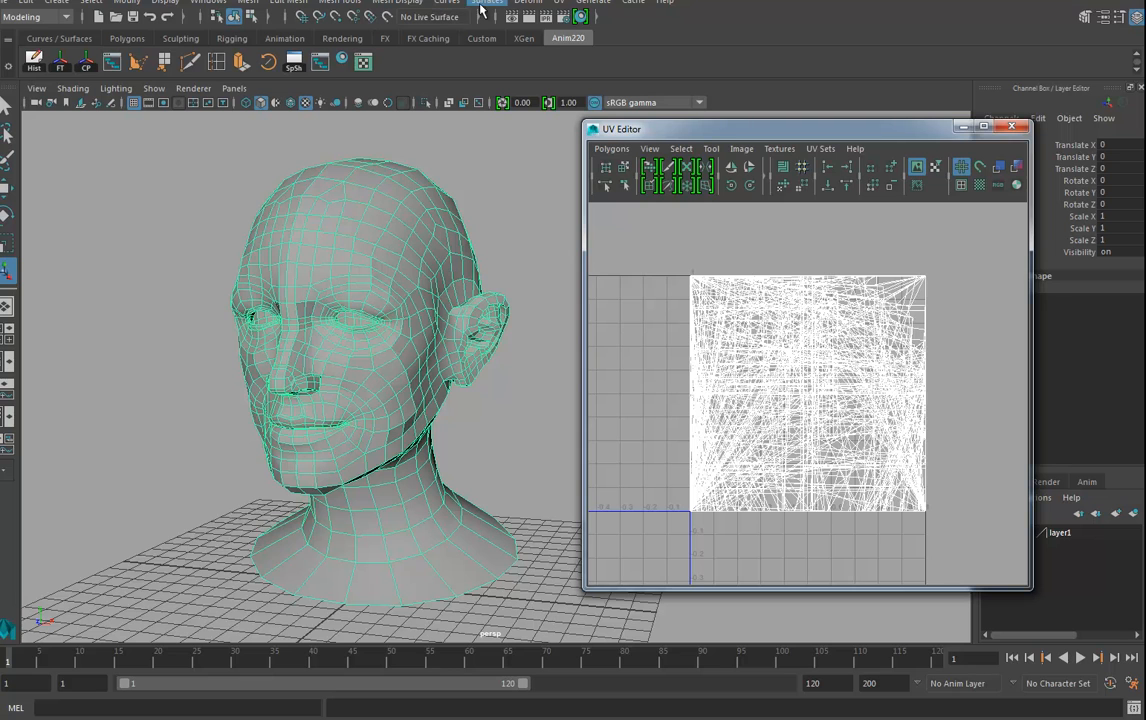
Create a camera-based UV projection for the head and dim the image display in the UV Editor.
{"action": "left_click", "coordinate": [563, 4]}
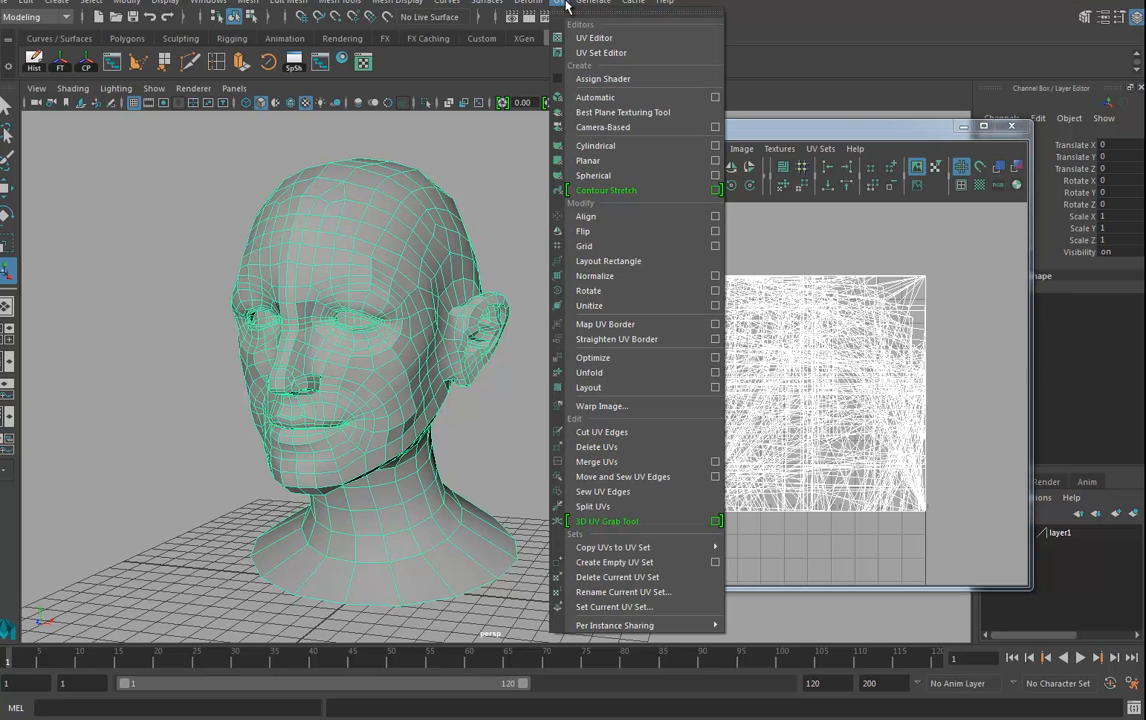
{"action": "left_click", "coordinate": [613, 128]}
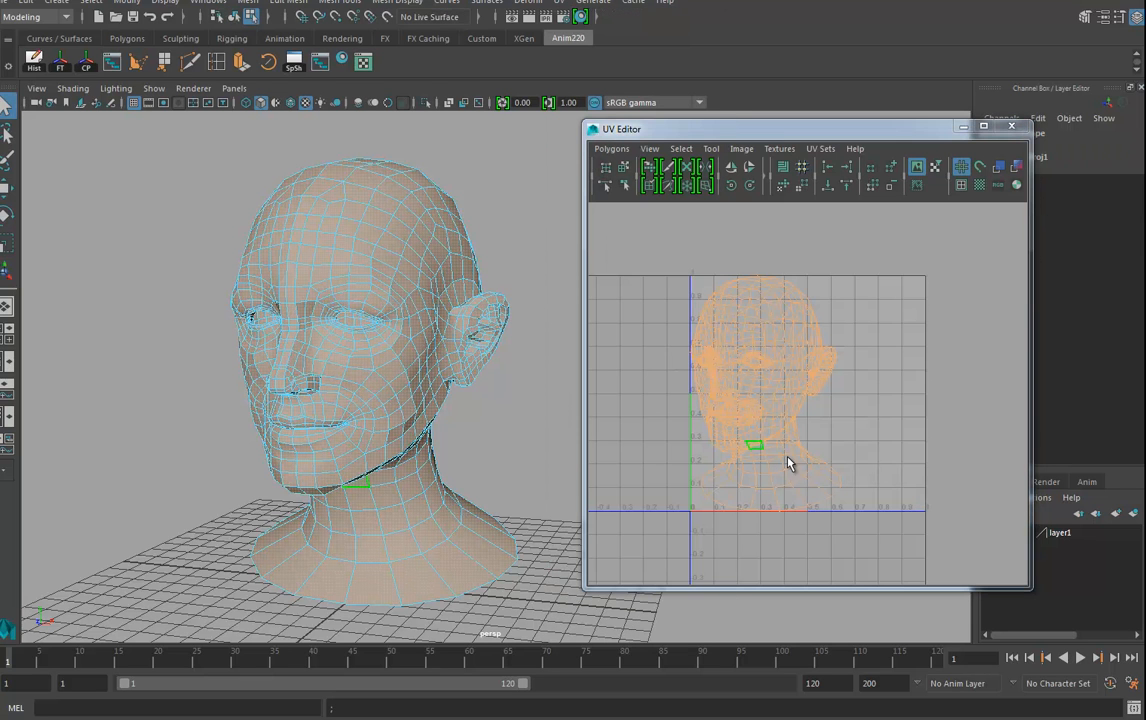
{"action": "left_click", "coordinate": [916, 185]}
Select the vertical centre edges from the base of the neck up the back of the head to the crown and cut their UVs.
{"action": "left_click_drag", "start_coordinate": [509, 462], "coordinate": [516, 358], "text": "alt"}
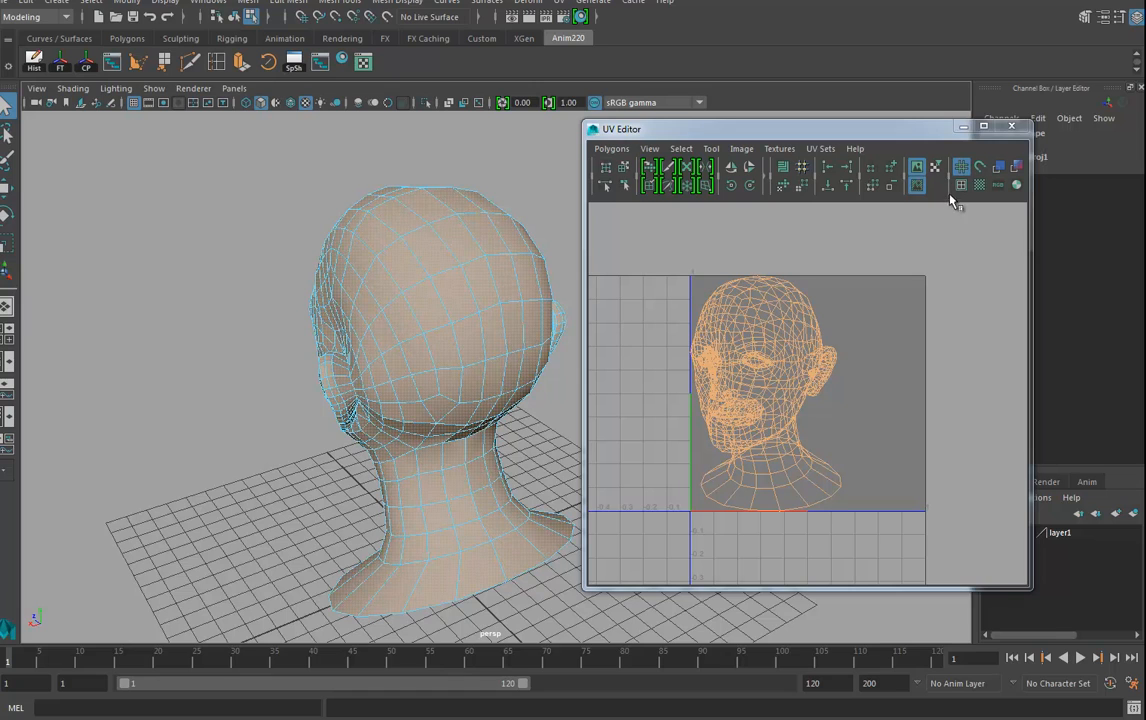
{"action": "left_click_drag", "start_coordinate": [550, 463], "coordinate": [437, 443], "text": "alt"}
{"action": "right_click_drag", "start_coordinate": [468, 327], "coordinate": [468, 287]}
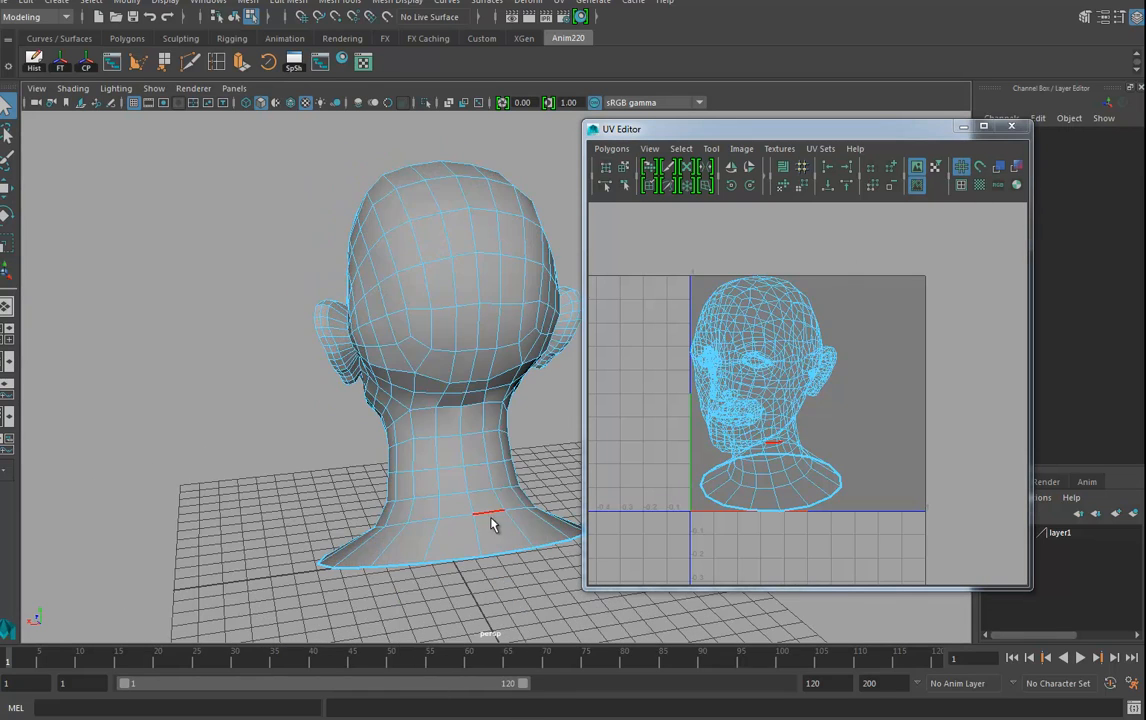
{"action": "left_click_drag", "start_coordinate": [432, 487], "coordinate": [450, 407], "text": "alt"}
{"action": "left_click", "coordinate": [450, 407]}
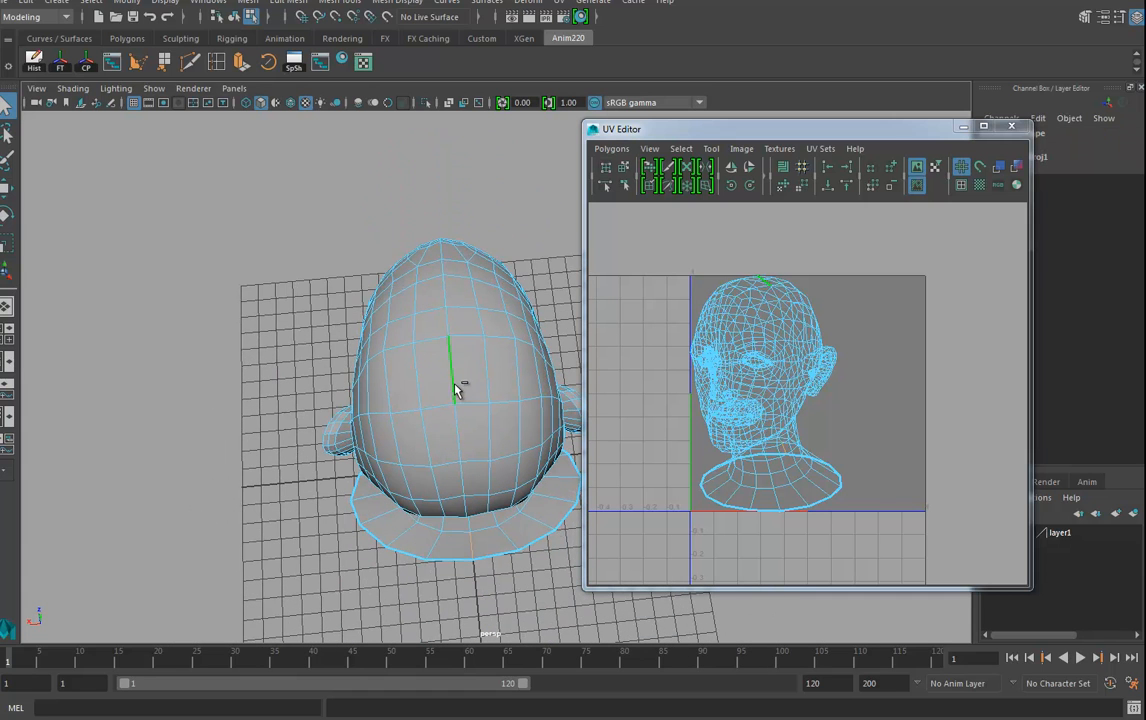
{"action": "mouse_move", "coordinate": [455, 381]}
{"action": "left_mouse_down", "text": "alt"}
{"action": "mouse_move", "coordinate": [476, 478]}
{"action": "mouse_move", "coordinate": [466, 376]}
{"action": "left_mouse_up", "text": "alt"}
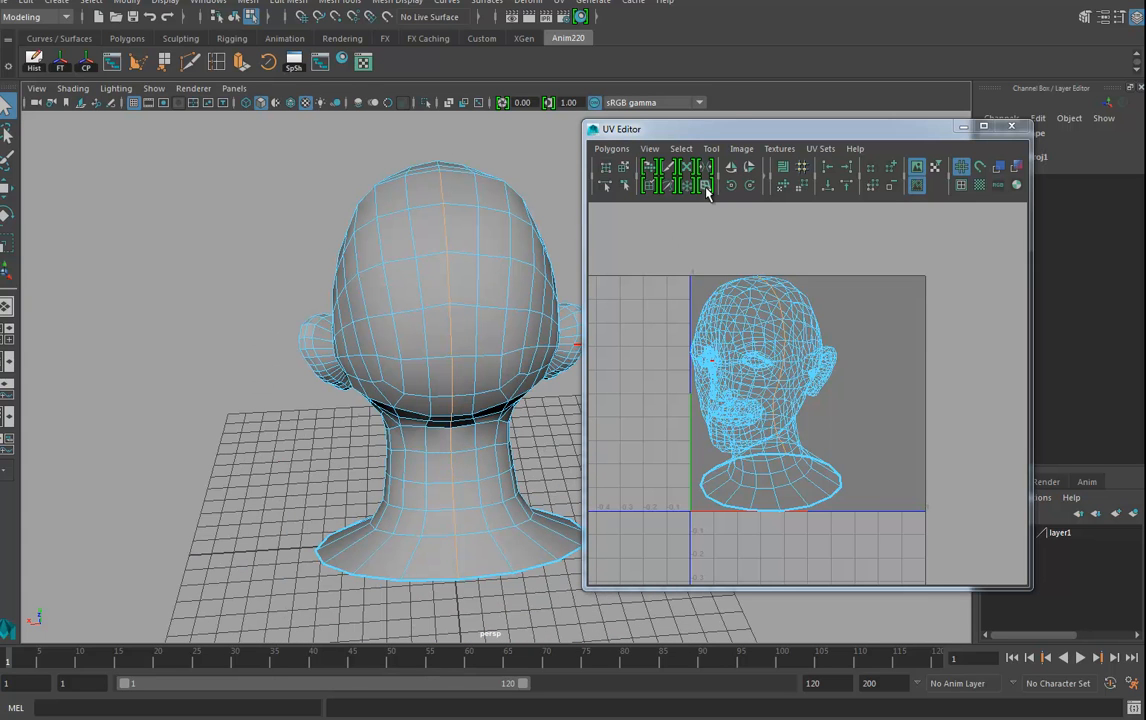
{"action": "left_click", "coordinate": [766, 178]}
Extend the centre UV seam forward over the crown by cutting the next edges towards the forehead.
{"action": "mouse_move", "coordinate": [460, 325]}
{"action": "left_mouse_down", "text": "alt"}
{"action": "mouse_move", "coordinate": [657, 333]}
{"action": "mouse_move", "coordinate": [519, 376]}
{"action": "mouse_move", "coordinate": [455, 306]}
{"action": "left_mouse_up", "text": "alt"}
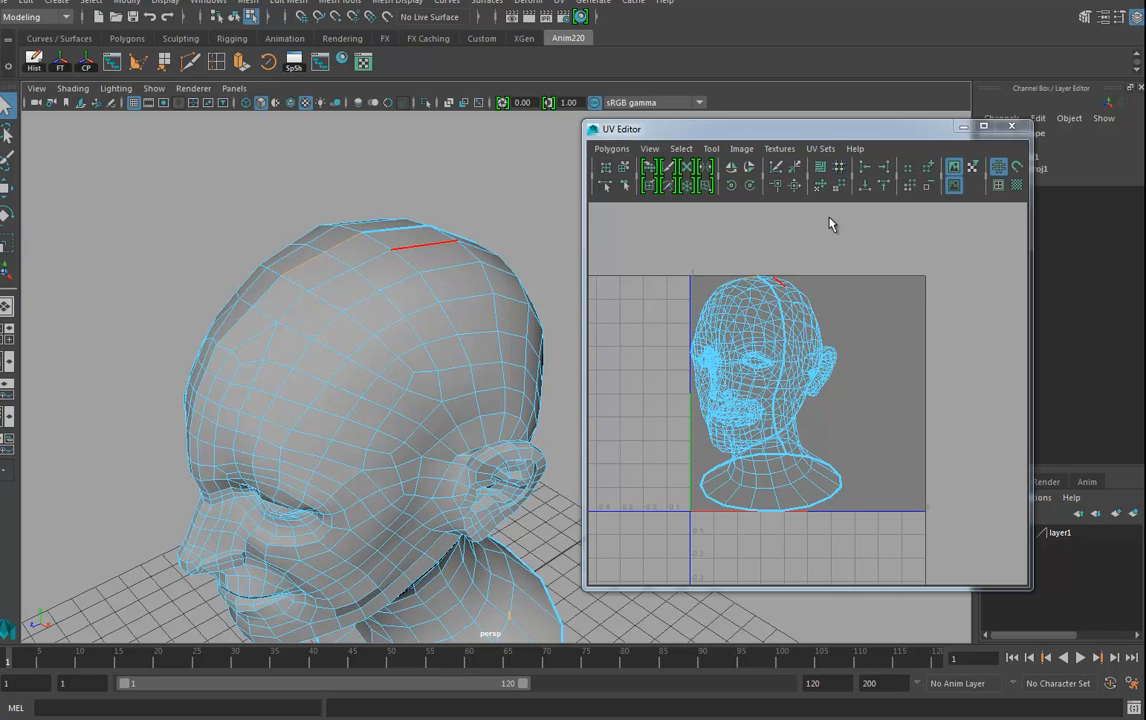
{"action": "left_click_drag", "start_coordinate": [449, 283], "coordinate": [454, 325], "text": "alt"}
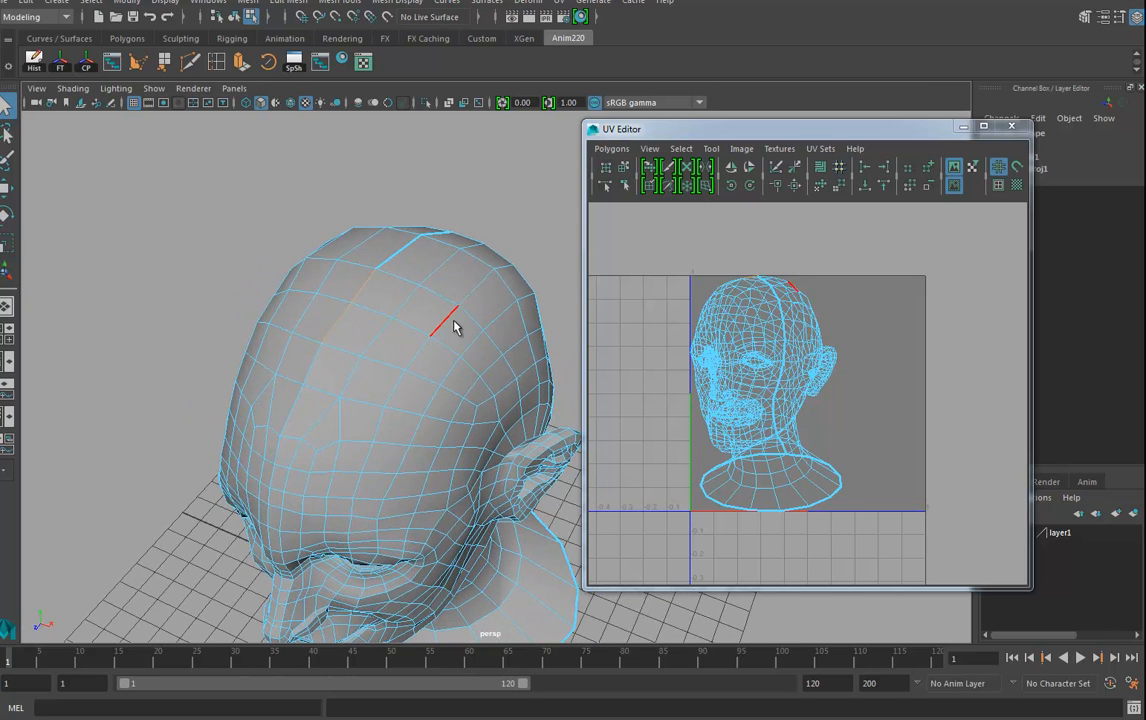
{"action": "key", "text": "g"}
{"action": "left_click_drag", "start_coordinate": [437, 391], "coordinate": [342, 279], "text": "alt"}
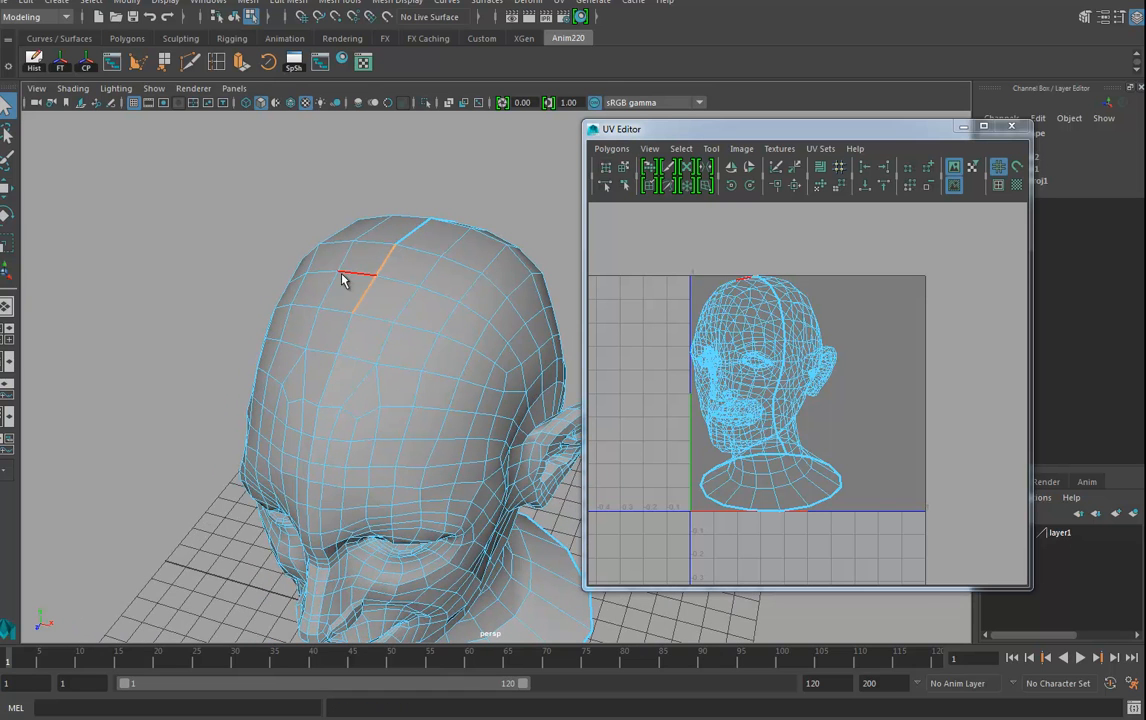
Cut a crosswise UV seam over the upper forehead at the front end of the centre seam.
{"action": "left_click_drag", "start_coordinate": [447, 331], "coordinate": [368, 246], "text": "alt"}
{"action": "left_click", "coordinate": [368, 242]}
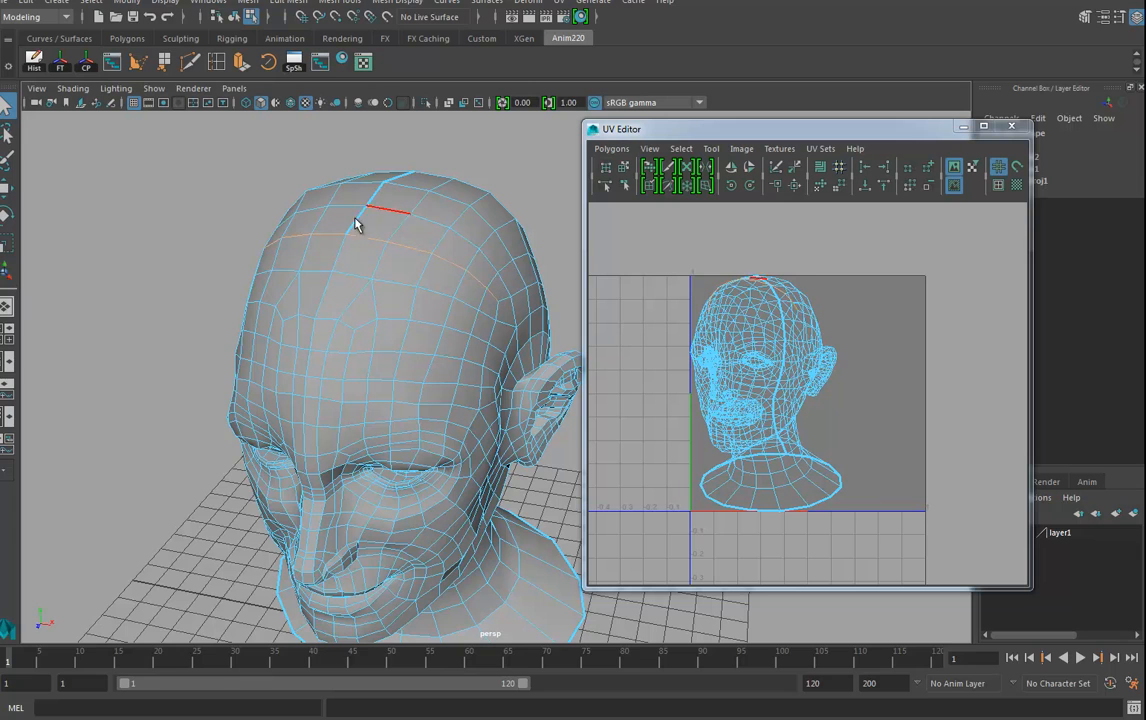
{"action": "left_click_drag", "start_coordinate": [353, 284], "coordinate": [410, 245], "text": "alt"}
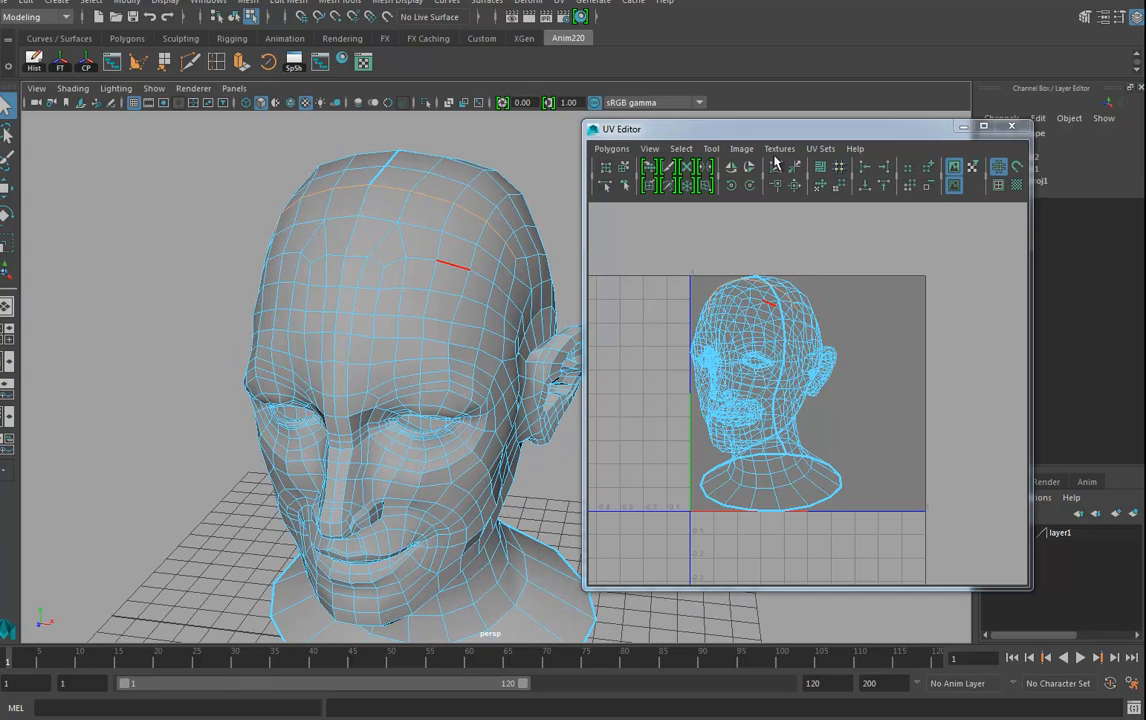
{"action": "left_click", "coordinate": [776, 170]}
Select the edge loop just inside the lips and cut its UVs to separate the mouth interior.
{"action": "mouse_move", "coordinate": [494, 442]}
{"action": "left_mouse_down", "text": "alt"}
{"action": "mouse_move", "coordinate": [460, 371]}
{"action": "mouse_move", "coordinate": [437, 379]}
{"action": "mouse_move", "coordinate": [453, 384]}
{"action": "mouse_move", "coordinate": [421, 364]}
{"action": "left_mouse_up", "text": "alt"}
{"action": "right_click_drag", "start_coordinate": [421, 364], "coordinate": [563, 363], "text": "alt"}
{"action": "middle_click_drag", "start_coordinate": [380, 485], "coordinate": [450, 290], "text": "alt"}
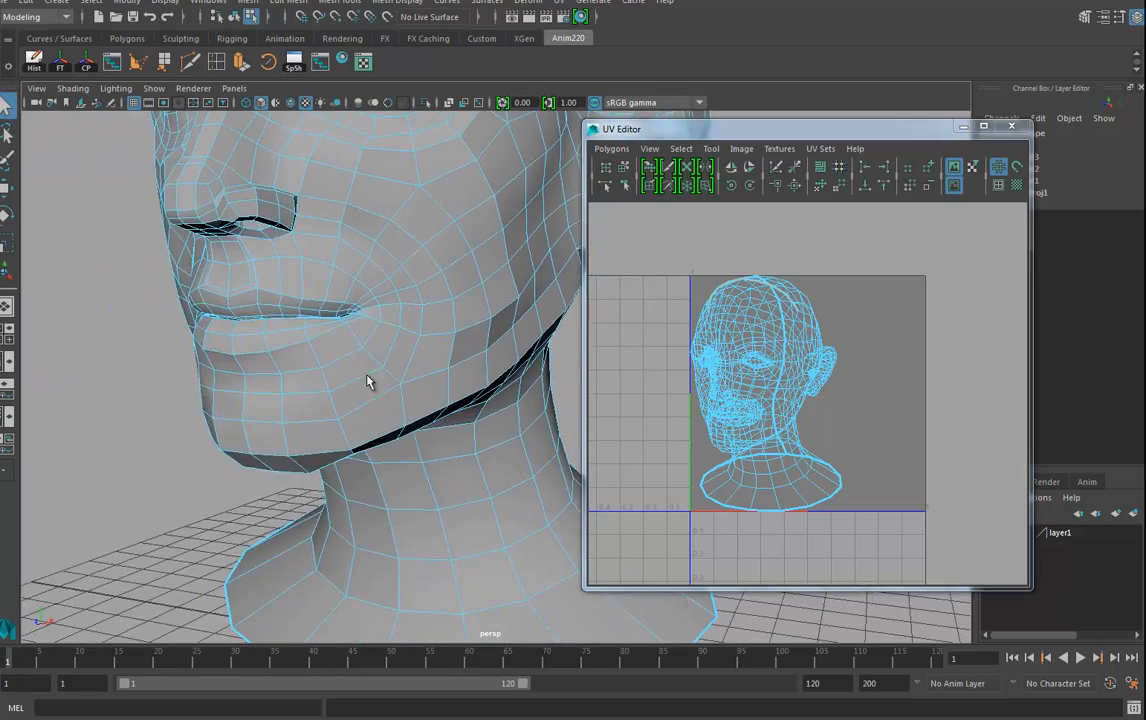
{"action": "left_click_drag", "start_coordinate": [290, 383], "coordinate": [346, 386], "text": "alt"}
{"action": "right_click_drag", "start_coordinate": [346, 386], "coordinate": [448, 371], "text": "alt"}
{"action": "middle_click_drag", "start_coordinate": [355, 290], "coordinate": [386, 404], "text": "alt"}
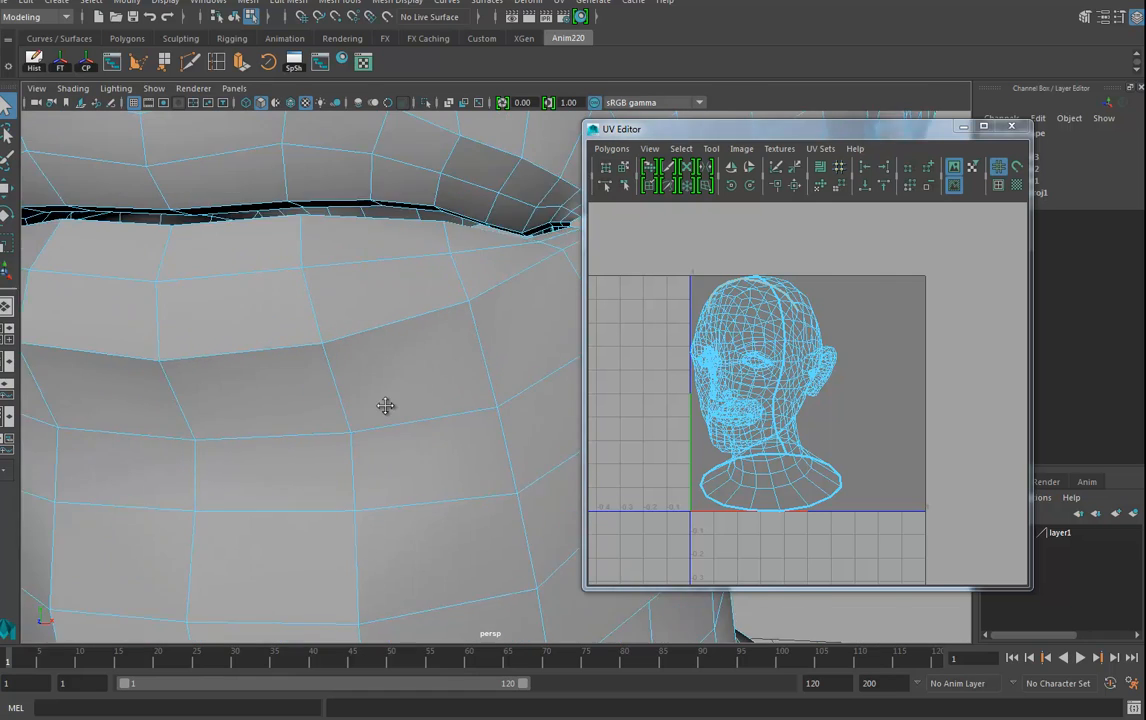
{"action": "left_click_drag", "start_coordinate": [386, 404], "coordinate": [358, 415], "text": "alt"}
{"action": "right_click_drag", "start_coordinate": [190, 360], "coordinate": [250, 360], "text": "alt"}
{"action": "middle_click_drag", "start_coordinate": [187, 358], "coordinate": [230, 383], "text": "alt"}
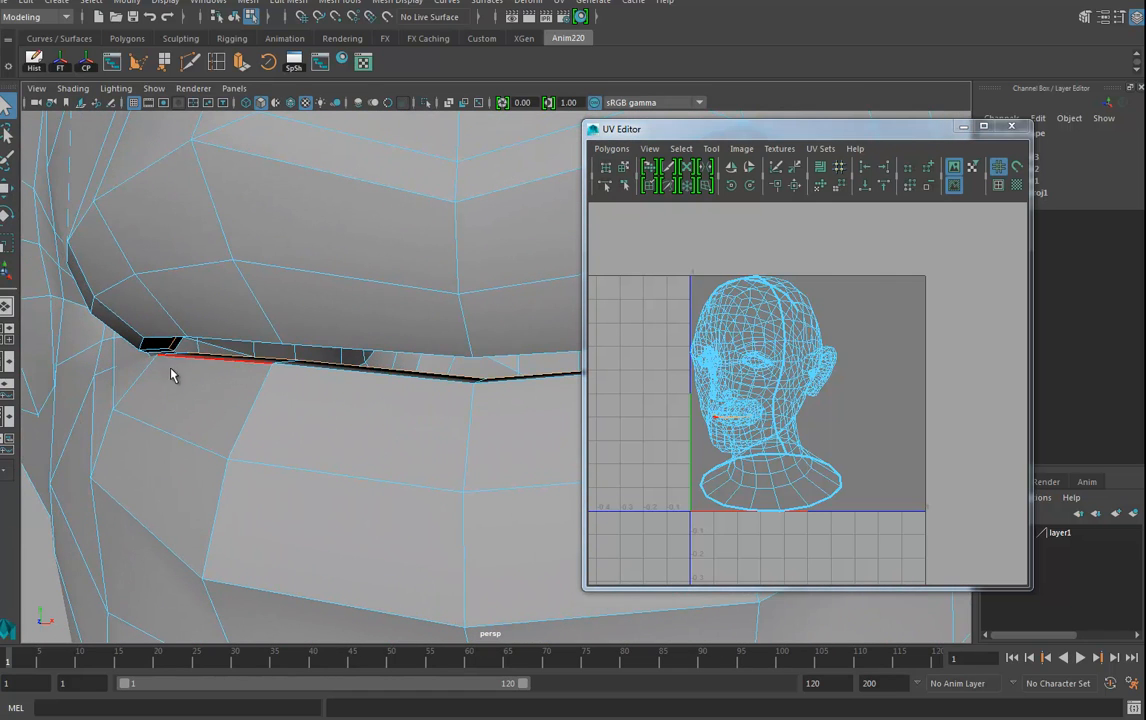
{"action": "left_click", "coordinate": [779, 168]}
Select the inner edge loop of the head's left eye opening and cut its UVs.
{"action": "left_click_drag", "start_coordinate": [305, 398], "coordinate": [402, 390], "text": "alt"}
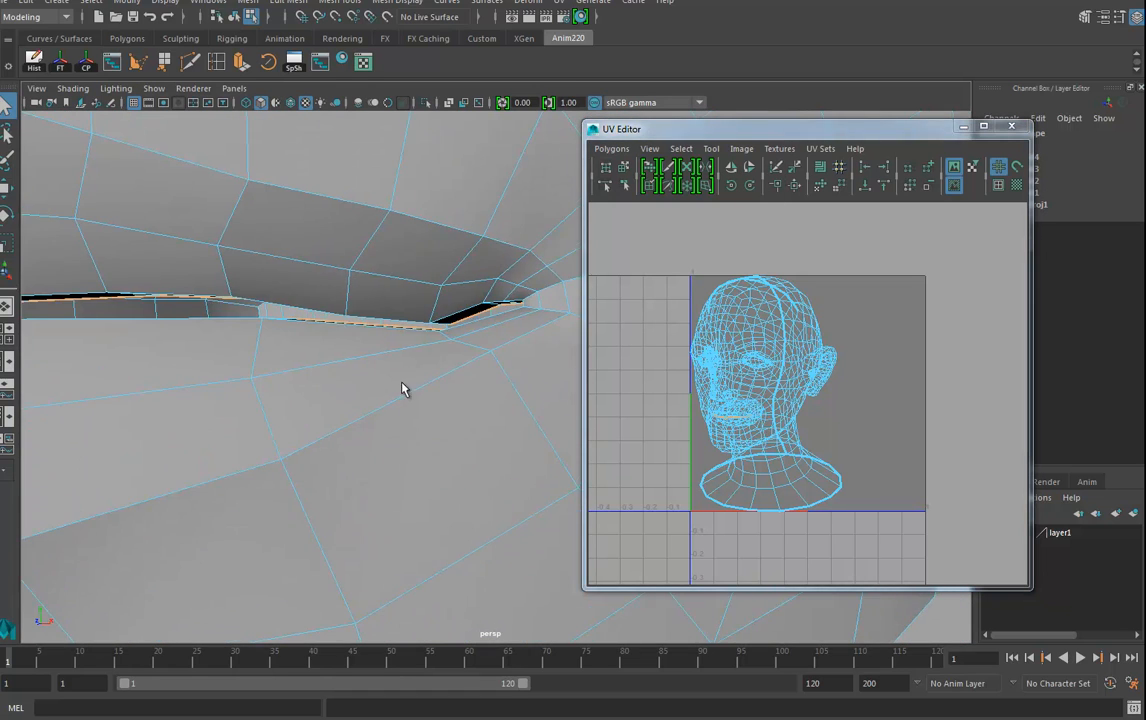
{"action": "right_click_drag", "start_coordinate": [402, 390], "coordinate": [151, 373], "text": "alt"}
{"action": "mouse_move", "coordinate": [430, 390]}
{"action": "left_mouse_down", "text": "alt"}
{"action": "mouse_move", "coordinate": [488, 380]}
{"action": "mouse_move", "coordinate": [373, 381]}
{"action": "mouse_move", "coordinate": [422, 391]}
{"action": "left_mouse_up", "text": "alt"}
{"action": "middle_click_drag", "start_coordinate": [378, 347], "coordinate": [470, 446], "text": "alt"}
{"action": "left_click_drag", "start_coordinate": [410, 402], "coordinate": [447, 421], "text": "alt"}
{"action": "right_click_drag", "start_coordinate": [392, 410], "coordinate": [545, 398], "text": "alt"}
{"action": "left_click_drag", "start_coordinate": [269, 373], "coordinate": [318, 358], "text": "alt"}
{"action": "middle_click_drag", "start_coordinate": [130, 345], "coordinate": [182, 332], "text": "alt"}
{"action": "right_click_drag", "start_coordinate": [182, 344], "coordinate": [249, 350], "text": "alt"}
{"action": "left_click_drag", "start_coordinate": [249, 350], "coordinate": [200, 346], "text": "alt"}
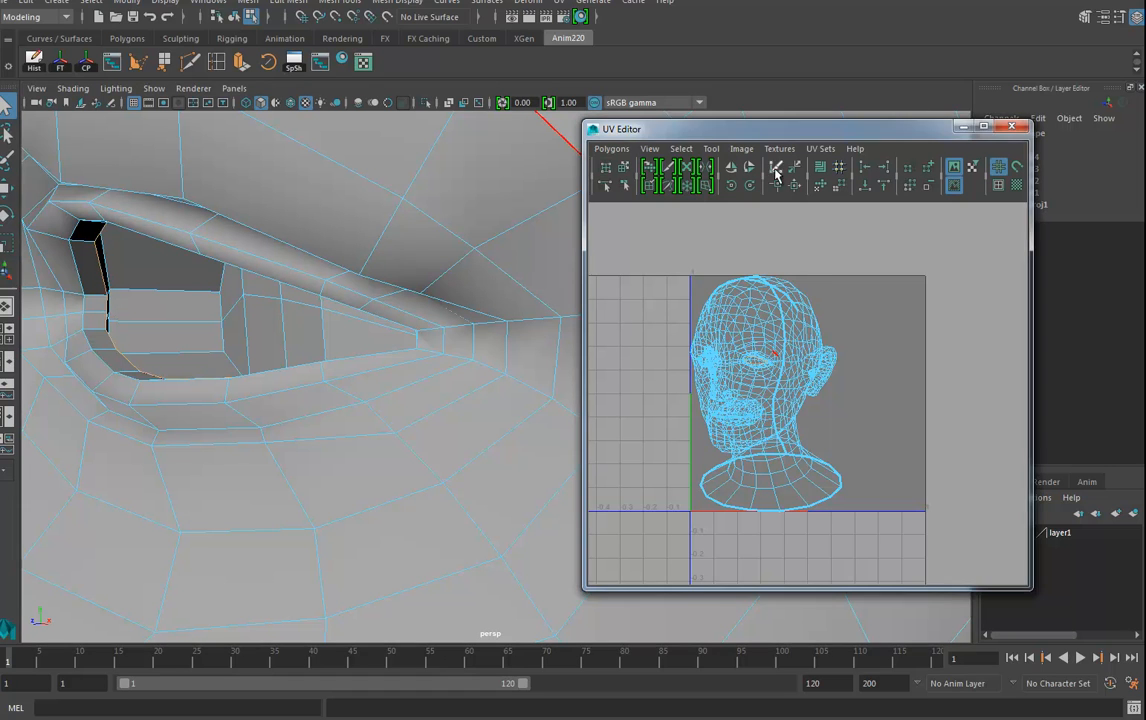
Cut a matching UV seam around the inner edge loop of the head's right eye opening.
{"action": "right_click_drag", "start_coordinate": [310, 391], "coordinate": [125, 380], "text": "alt"}
{"action": "left_click_drag", "start_coordinate": [307, 433], "coordinate": [177, 405], "text": "alt"}
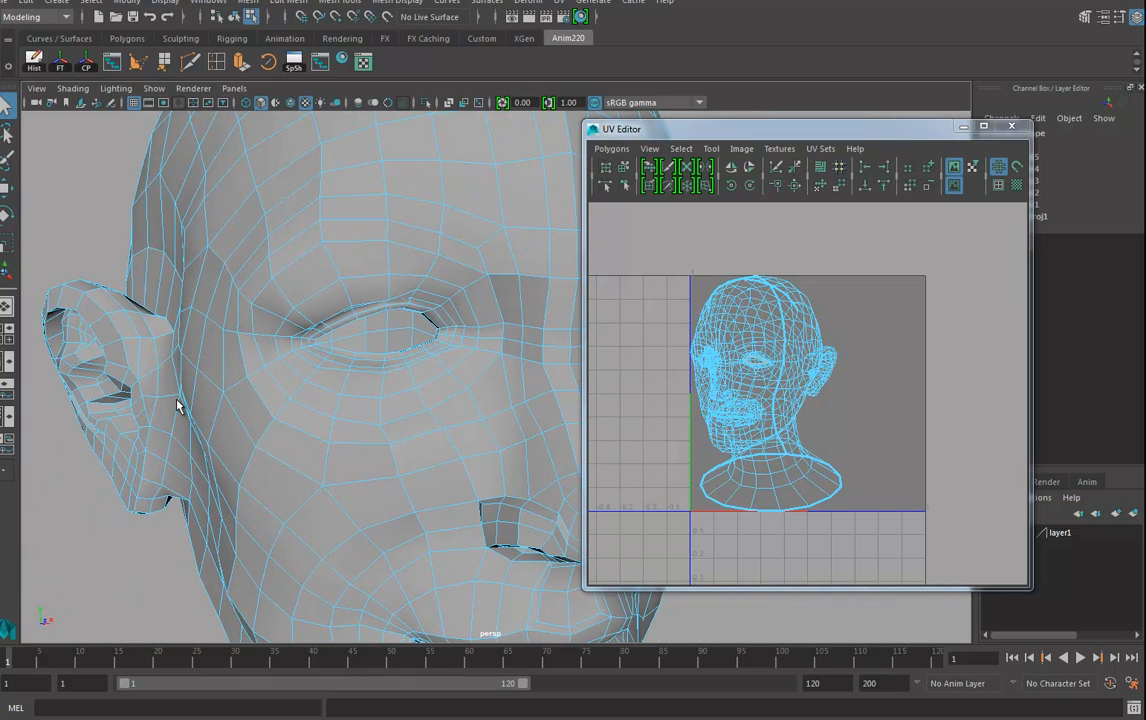
{"action": "mouse_move", "coordinate": [234, 438]}
{"action": "left_mouse_down", "text": "alt"}
{"action": "mouse_move", "coordinate": [356, 430]}
{"action": "mouse_move", "coordinate": [153, 437]}
{"action": "mouse_move", "coordinate": [223, 420]}
{"action": "left_mouse_up", "text": "alt"}
{"action": "middle_click_drag", "start_coordinate": [223, 420], "coordinate": [271, 465], "text": "alt"}
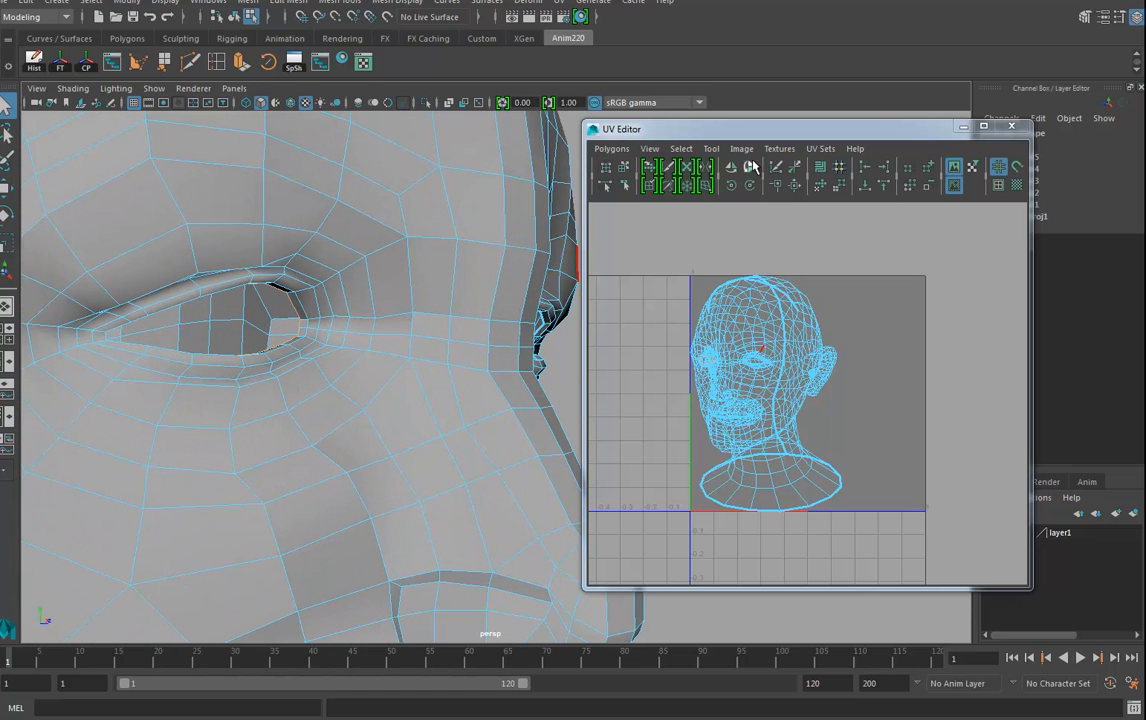
{"action": "scroll", "coordinate": [399, 417], "scroll_direction": "down", "scroll_amount": 8}
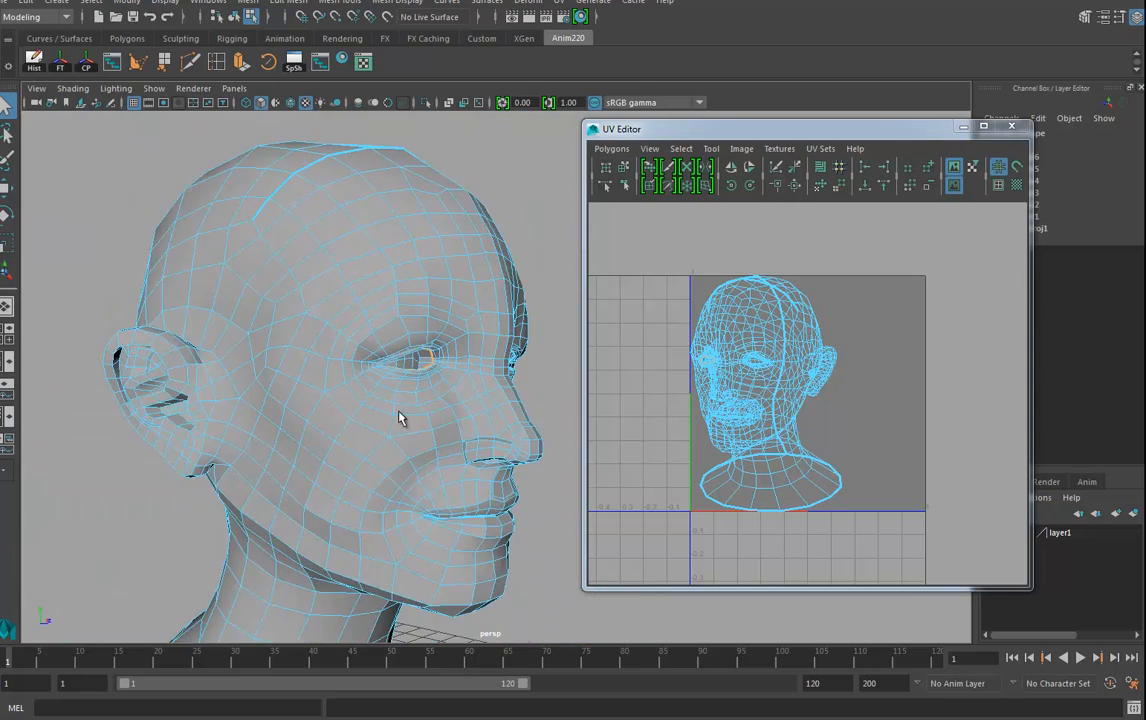
{"action": "left_click_drag", "start_coordinate": [430, 411], "coordinate": [399, 393], "text": "alt"}
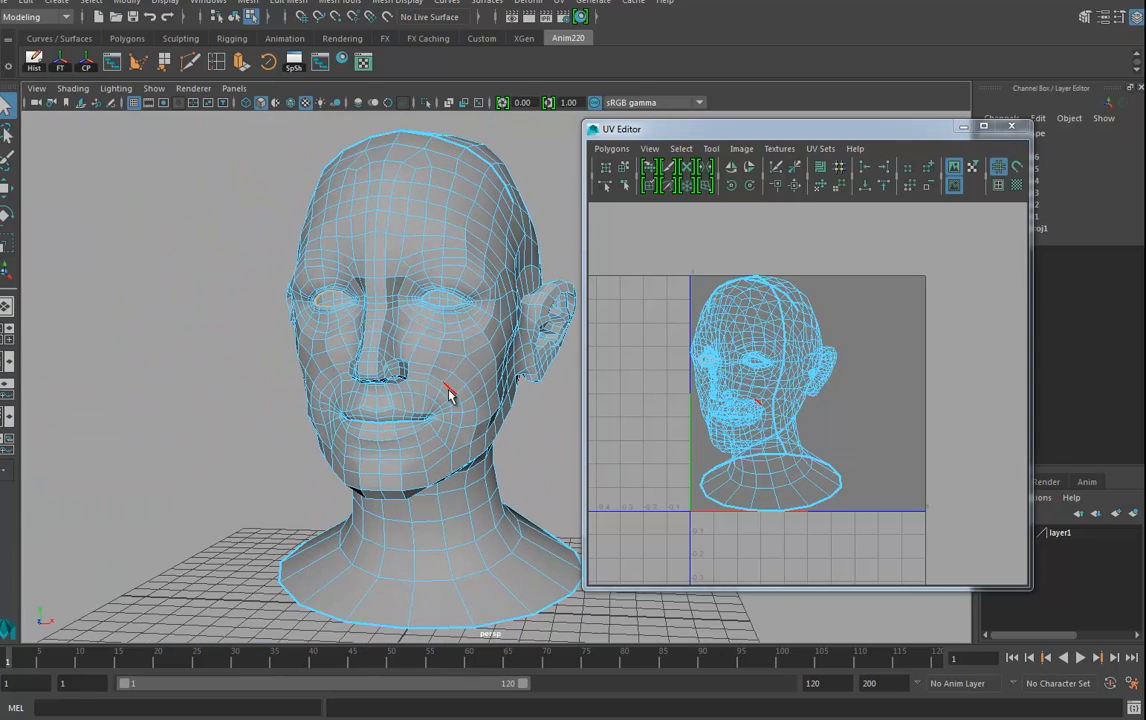
Select all of the head's UVs and open the Unfold UVs options.
{"action": "right_click_drag", "start_coordinate": [755, 382], "coordinate": [822, 380]}
{"action": "left_click_drag", "start_coordinate": [670, 261], "coordinate": [1003, 628]}
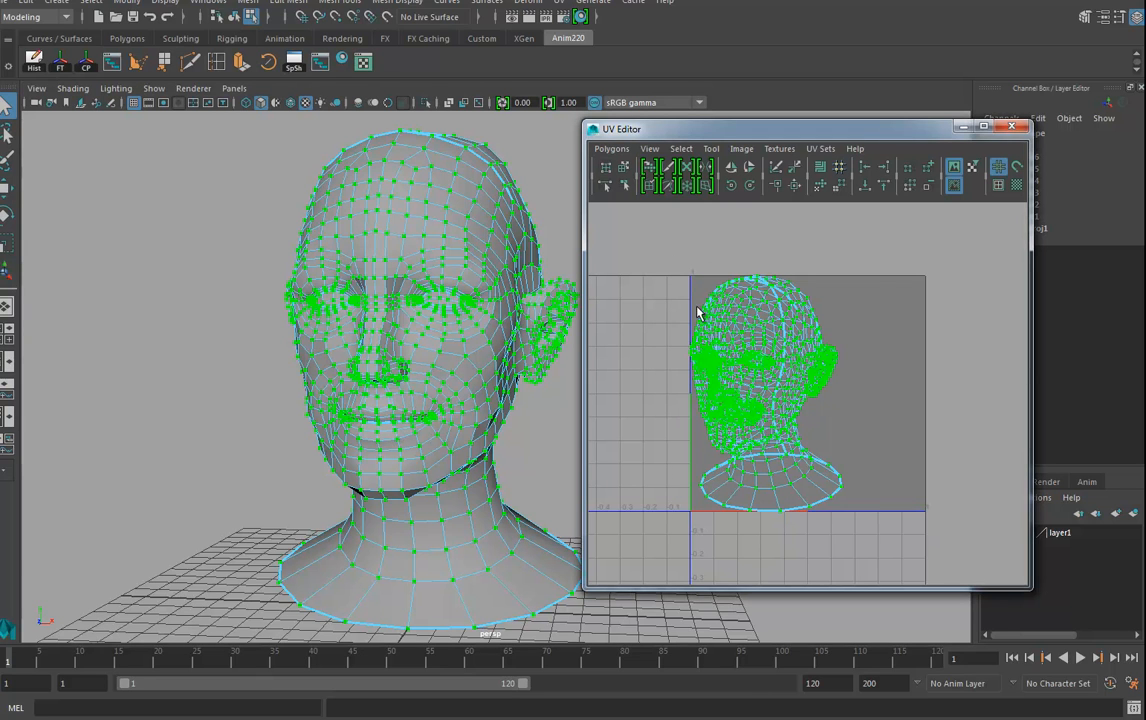
{"action": "double_click", "coordinate": [822, 189]}
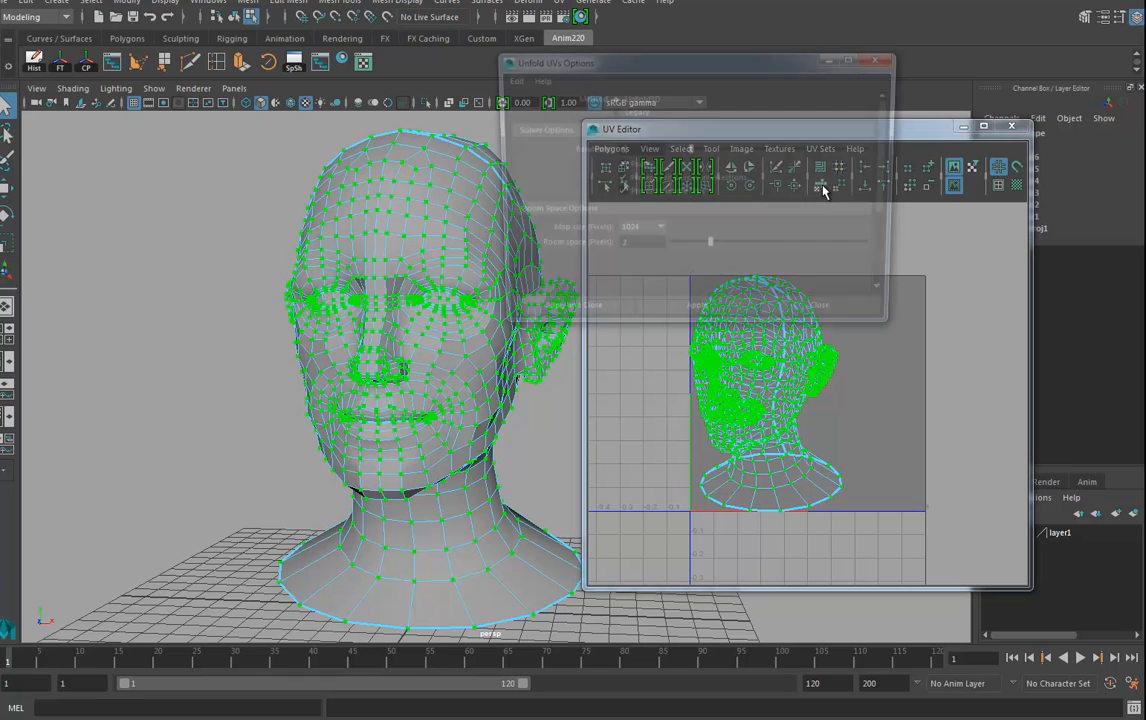
{"action": "left_click_drag", "start_coordinate": [622, 71], "coordinate": [270, 48]}
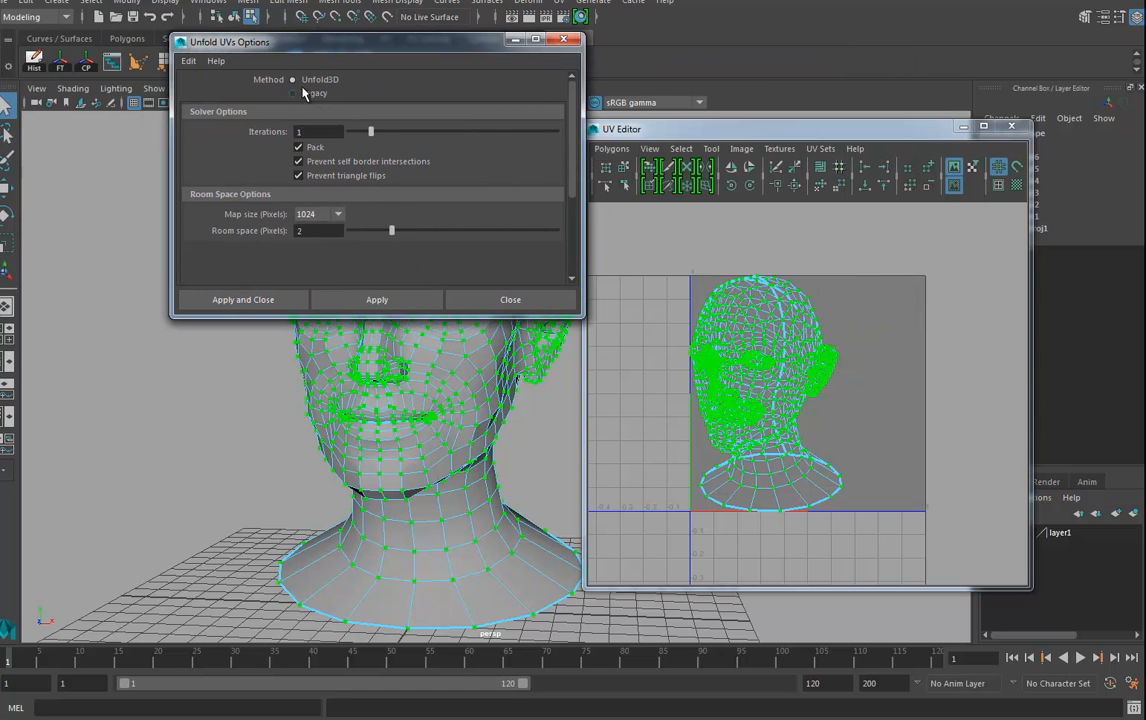
{"action": "left_click_drag", "start_coordinate": [321, 46], "coordinate": [319, 68]}
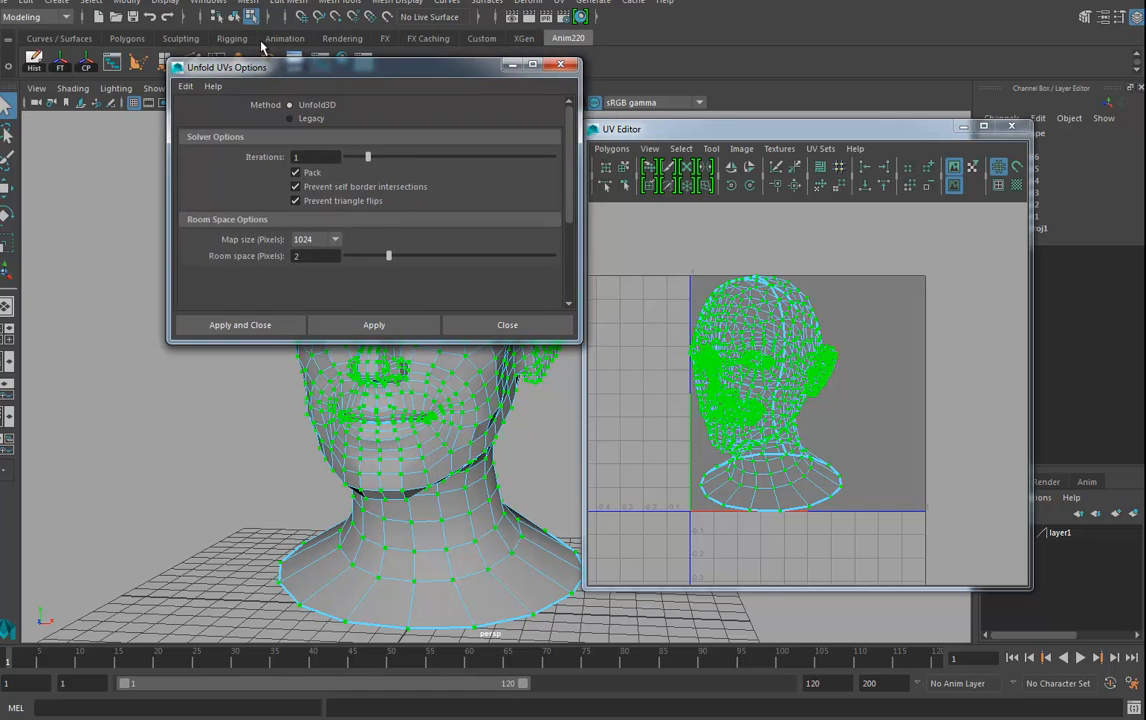
Check in the Plug-in Manager whether the Unfold3D.mll plug-in is loaded and set to auto load.
{"action": "left_click", "coordinate": [207, 3]}
{"action": "mouse_move", "coordinate": [237, 97]}
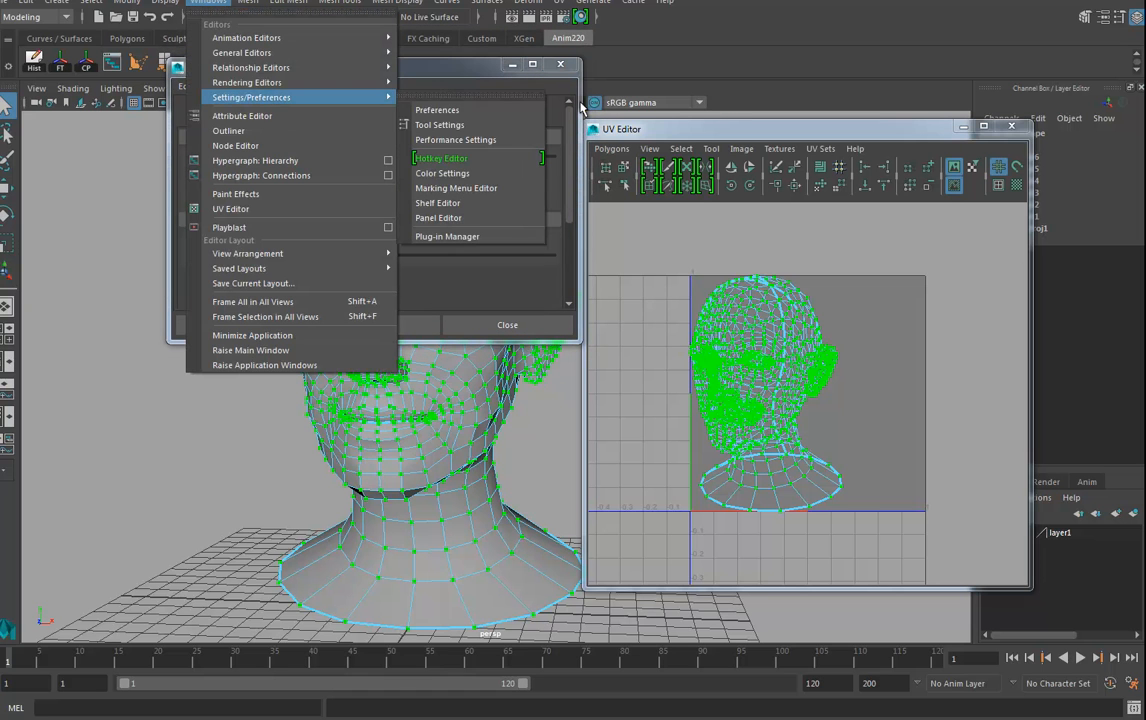
{"action": "left_click", "coordinate": [447, 236]}
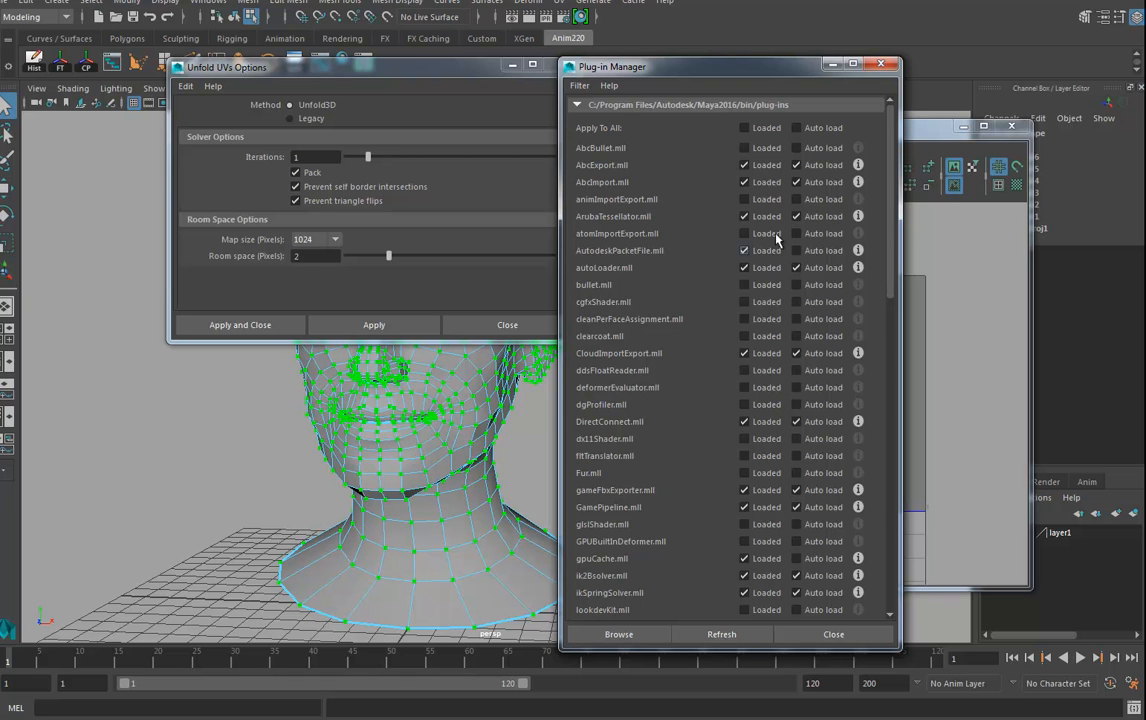
{"action": "scroll", "coordinate": [670, 355], "scroll_direction": "down", "scroll_amount": 12}
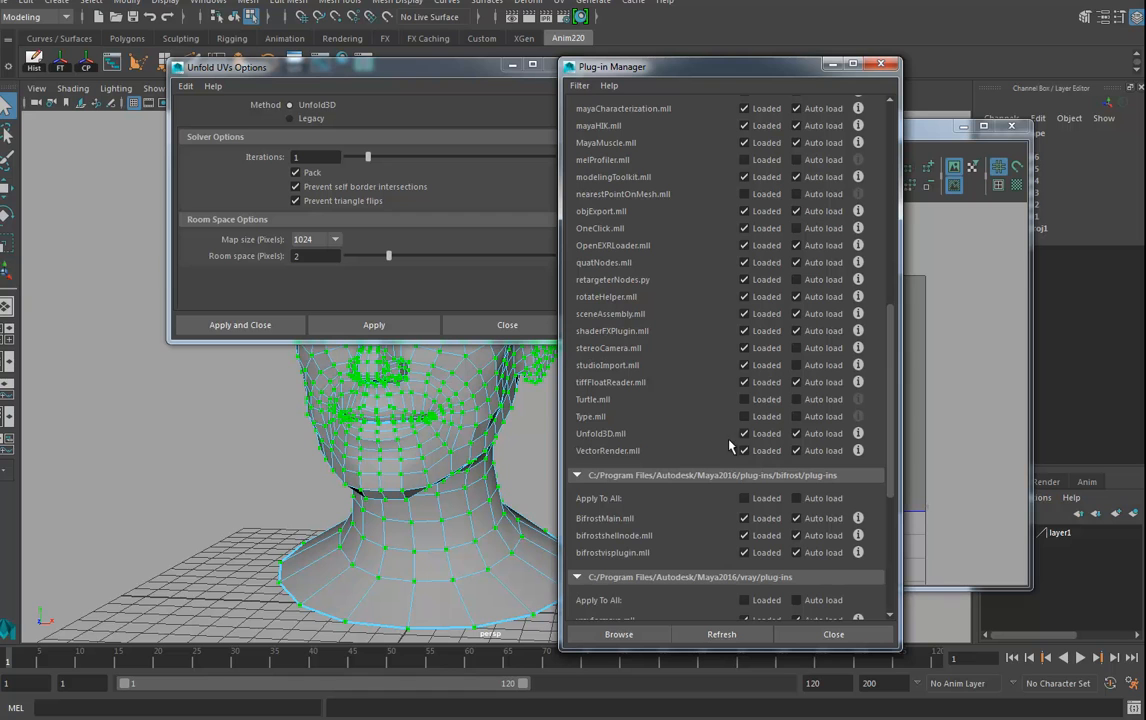
{"action": "left_click", "coordinate": [880, 65]}
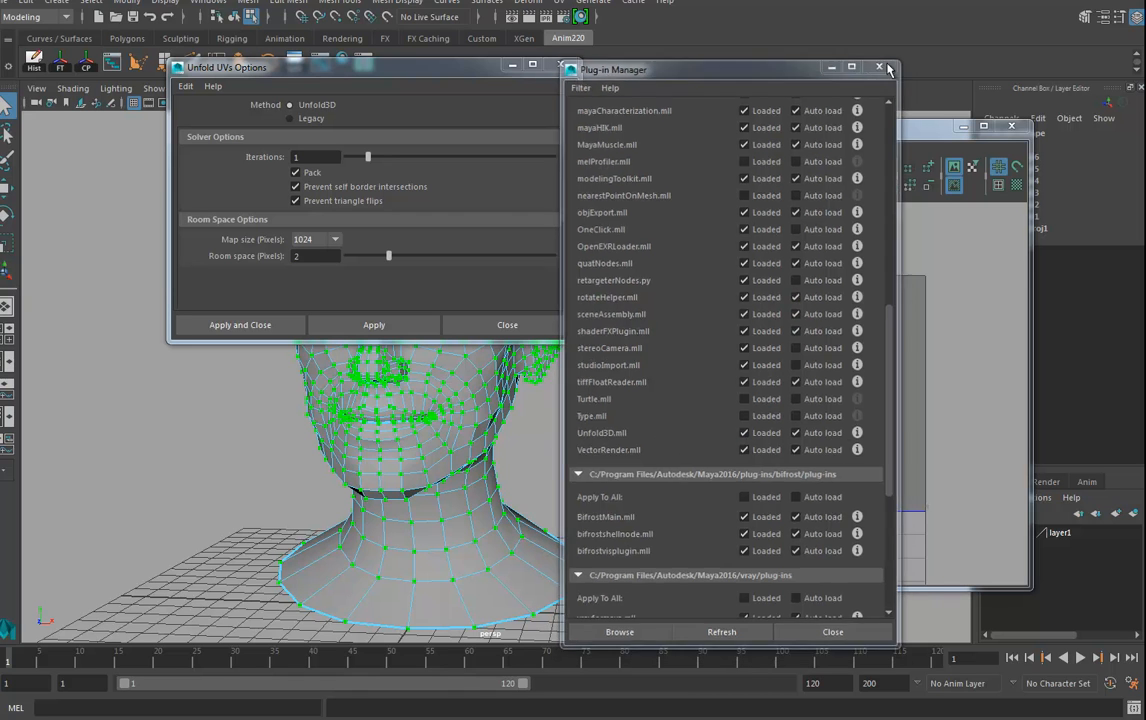
Unfold the selected head UVs with the Unfold3D method and packing on, using a 1024 map size, and inspect the face layout.
{"action": "left_click", "coordinate": [238, 328]}
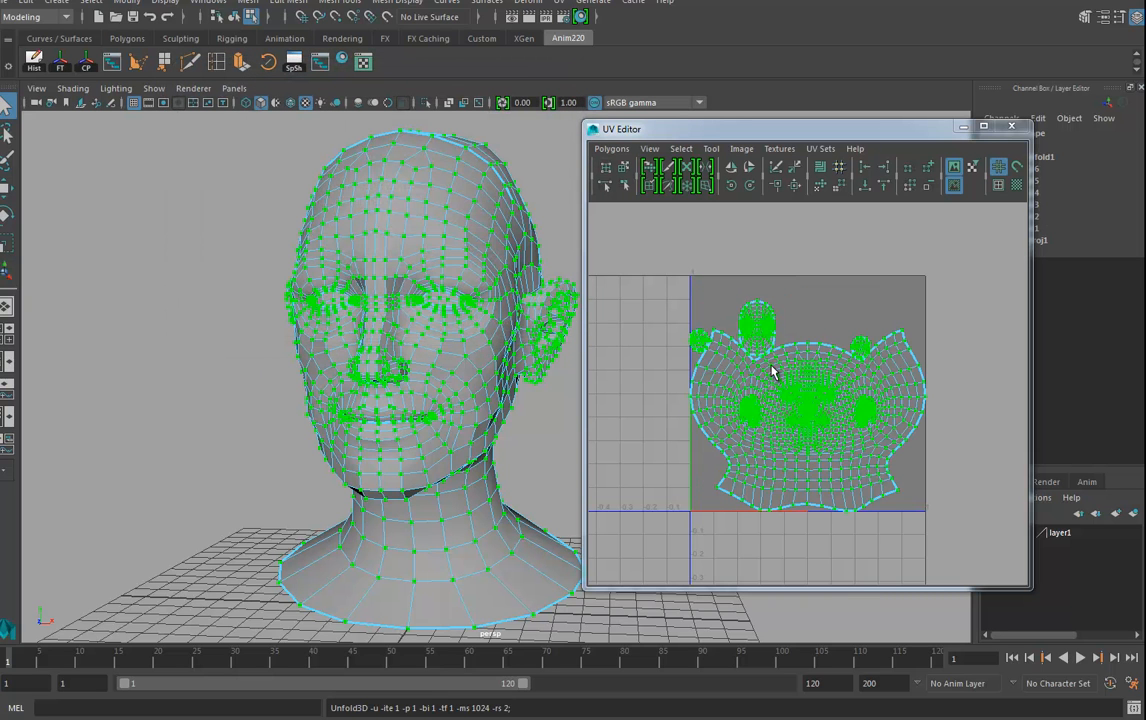
{"action": "right_click_drag", "start_coordinate": [785, 442], "coordinate": [1141, 450], "text": "alt"}
{"action": "middle_click_drag", "start_coordinate": [849, 487], "coordinate": [796, 388], "text": "alt"}
{"action": "right_click_drag", "start_coordinate": [800, 392], "coordinate": [1142, 446], "text": "alt"}
{"action": "middle_click_drag", "start_coordinate": [664, 454], "coordinate": [865, 524], "text": "alt"}
{"action": "right_click_drag", "start_coordinate": [938, 422], "coordinate": [873, 430], "text": "alt"}
{"action": "middle_click_drag", "start_coordinate": [925, 418], "coordinate": [858, 487], "text": "alt"}
{"action": "right_click_drag", "start_coordinate": [976, 463], "coordinate": [1032, 387], "text": "alt"}
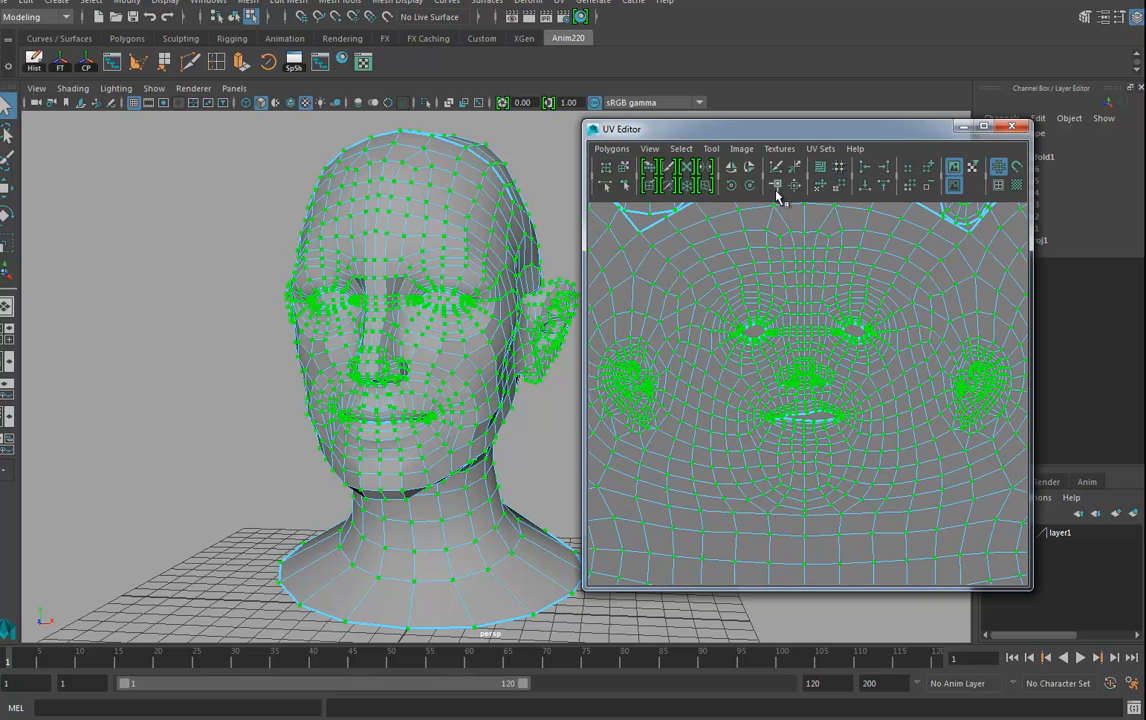
Unfold the head's UVs once more, return the head to object selection and delete its construction history.
{"action": "left_click", "coordinate": [821, 188]}
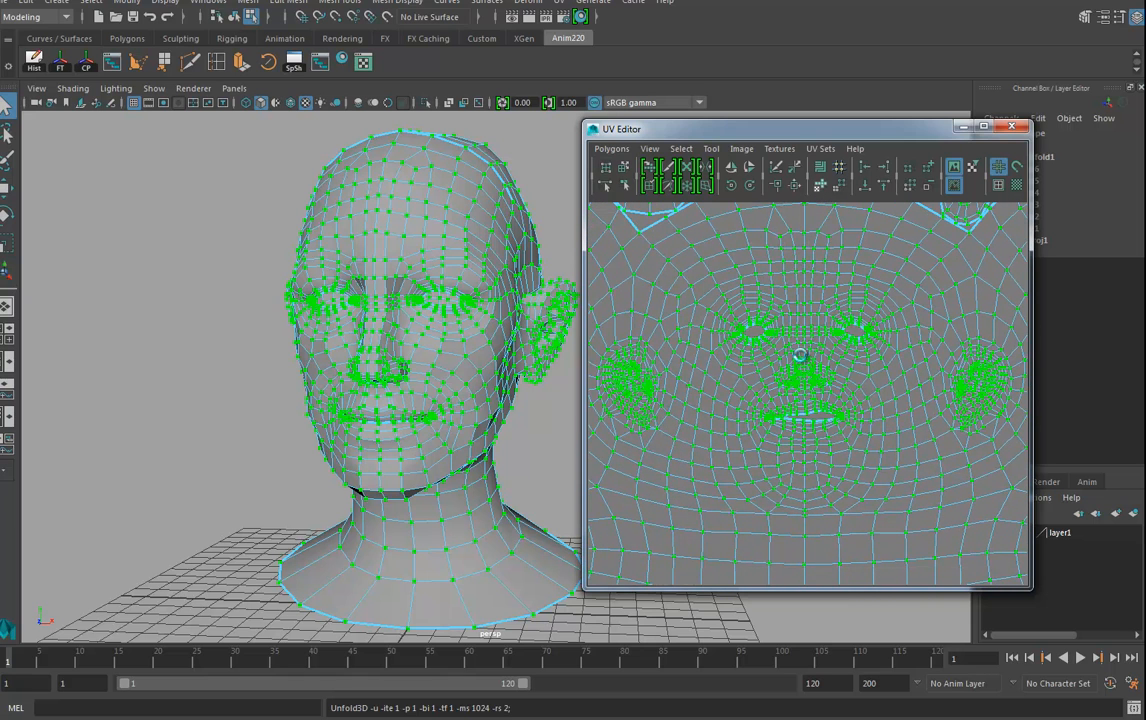
{"action": "left_click_drag", "start_coordinate": [898, 130], "coordinate": [795, 126]}
{"action": "middle_click_drag", "start_coordinate": [461, 260], "coordinate": [371, 277], "text": "alt"}
{"action": "right_click_drag", "start_coordinate": [358, 258], "coordinate": [373, 243]}
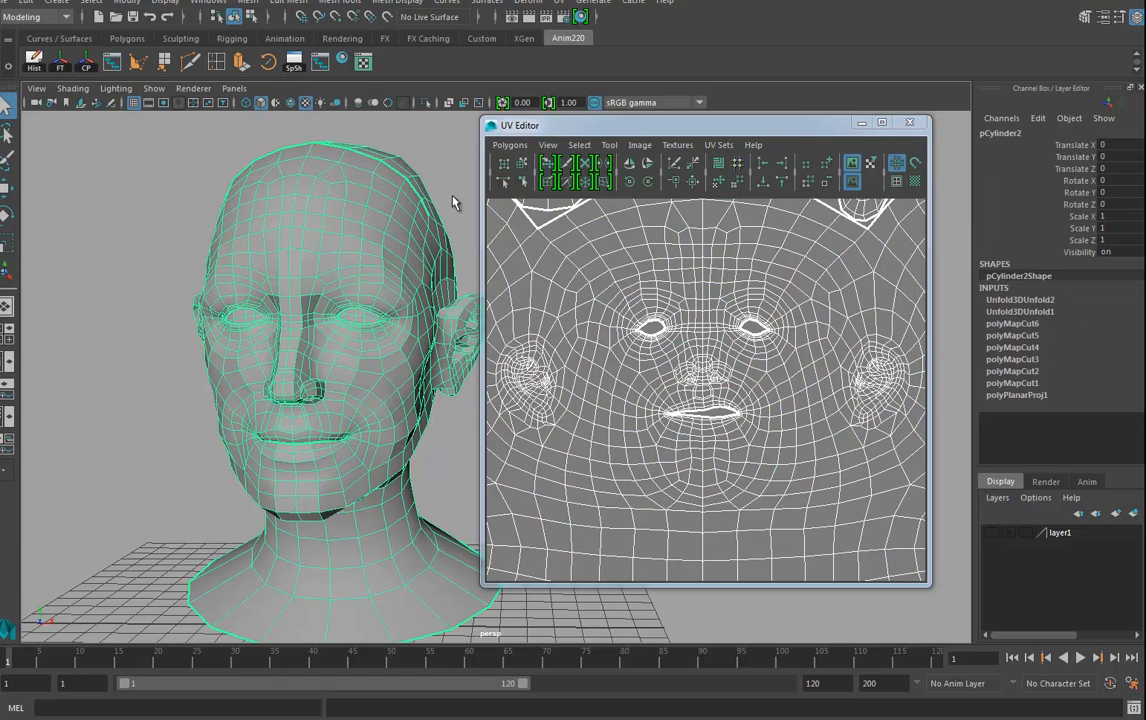
{"action": "left_click", "coordinate": [34, 62]}
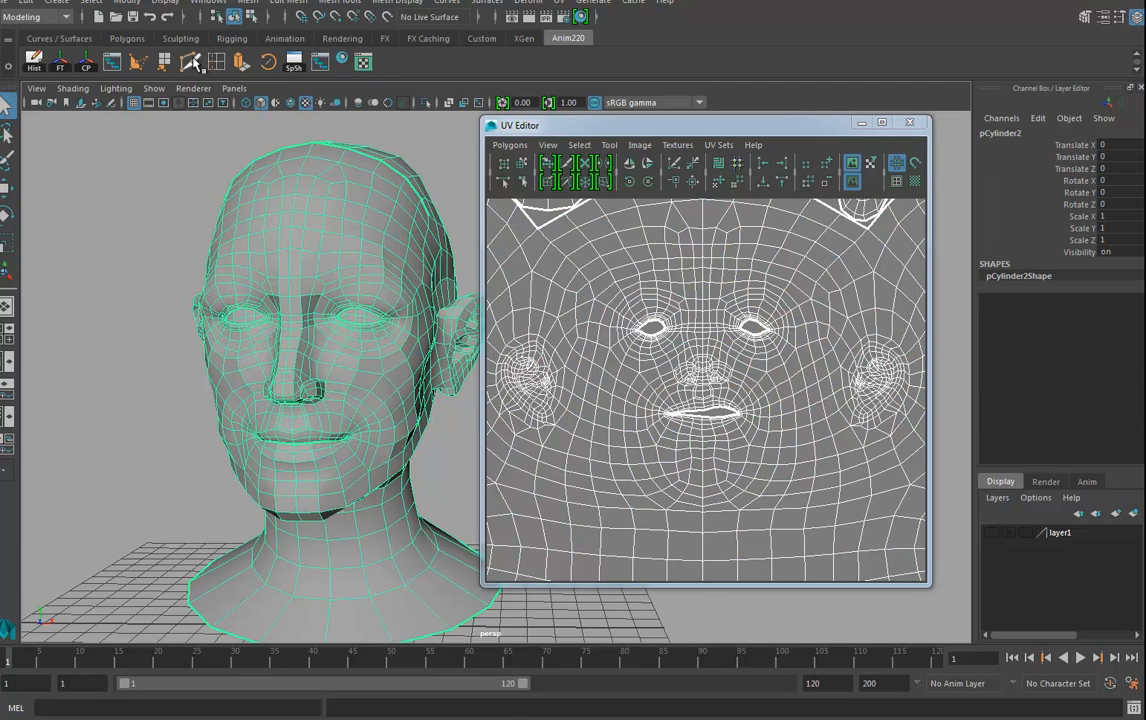
In the Hypergraph Hierarchy, move pCylinder2 out of pCylinder2SmoothProxyGroup, delete the empty group and select pCylinder2.
{"action": "scroll", "coordinate": [630, 350], "scroll_direction": "down", "scroll_amount": 5}
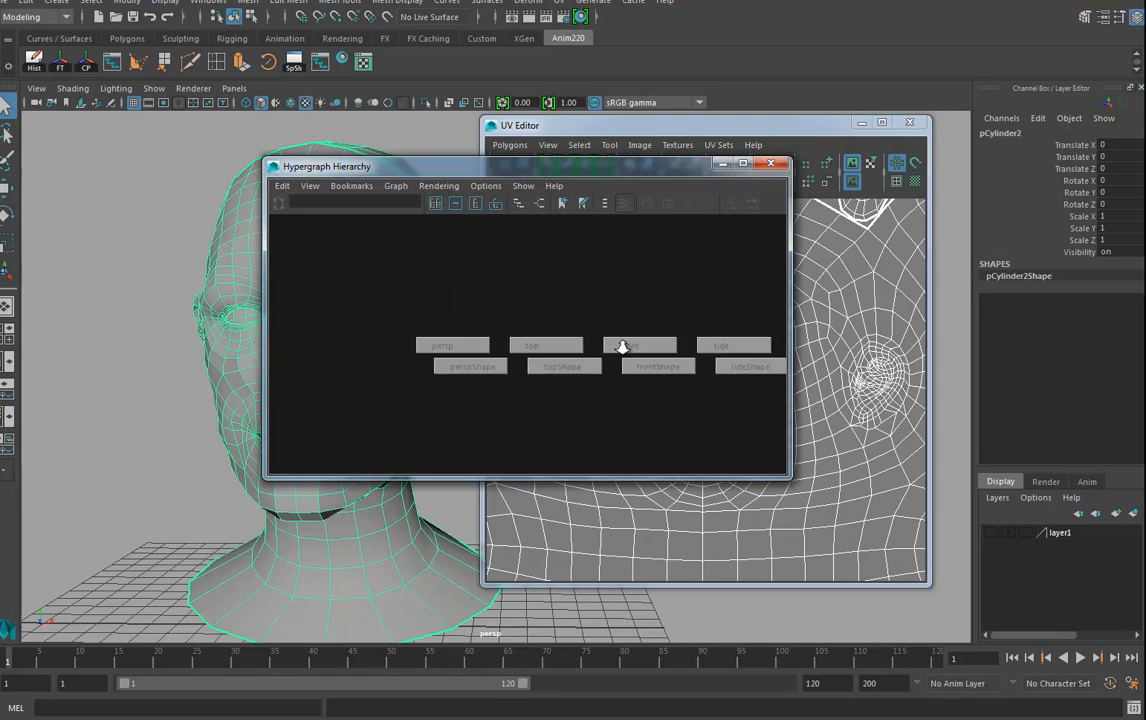
{"action": "middle_click_drag", "start_coordinate": [660, 345], "coordinate": [318, 342], "text": "alt"}
{"action": "scroll", "coordinate": [560, 351], "scroll_direction": "up", "scroll_amount": 3}
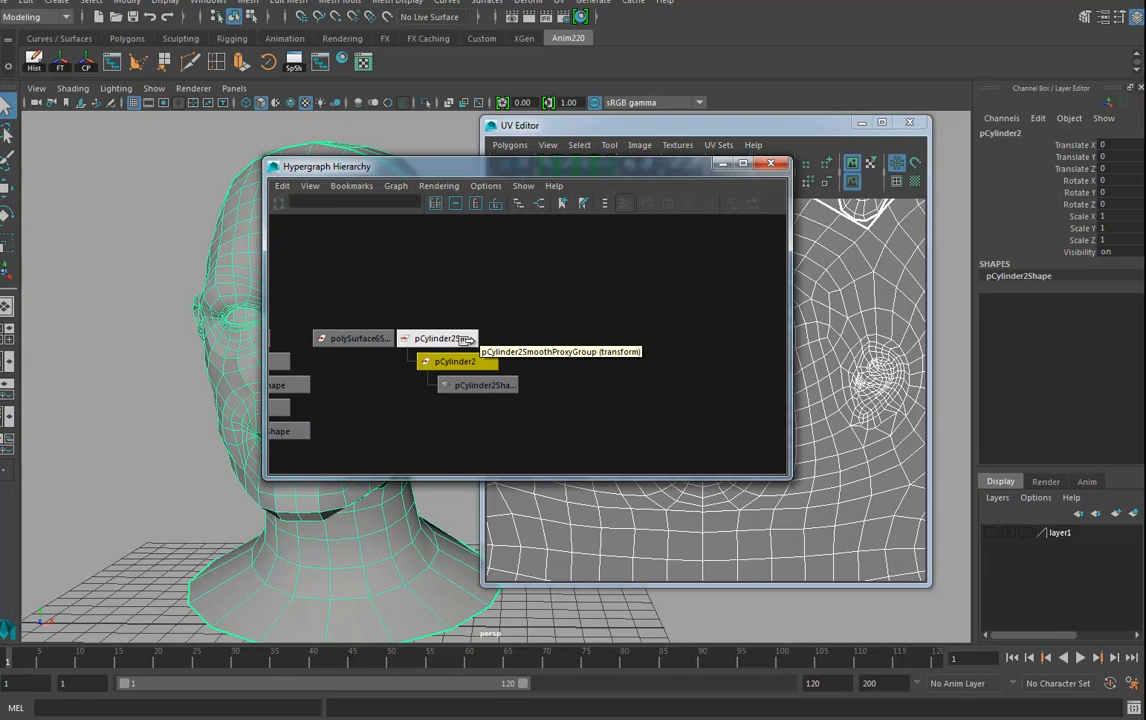
{"action": "left_click", "coordinate": [458, 336]}
{"action": "middle_click_drag", "start_coordinate": [472, 358], "coordinate": [504, 360]}
{"action": "left_click_drag", "start_coordinate": [439, 313], "coordinate": [449, 360]}
{"action": "key", "text": "Delete"}
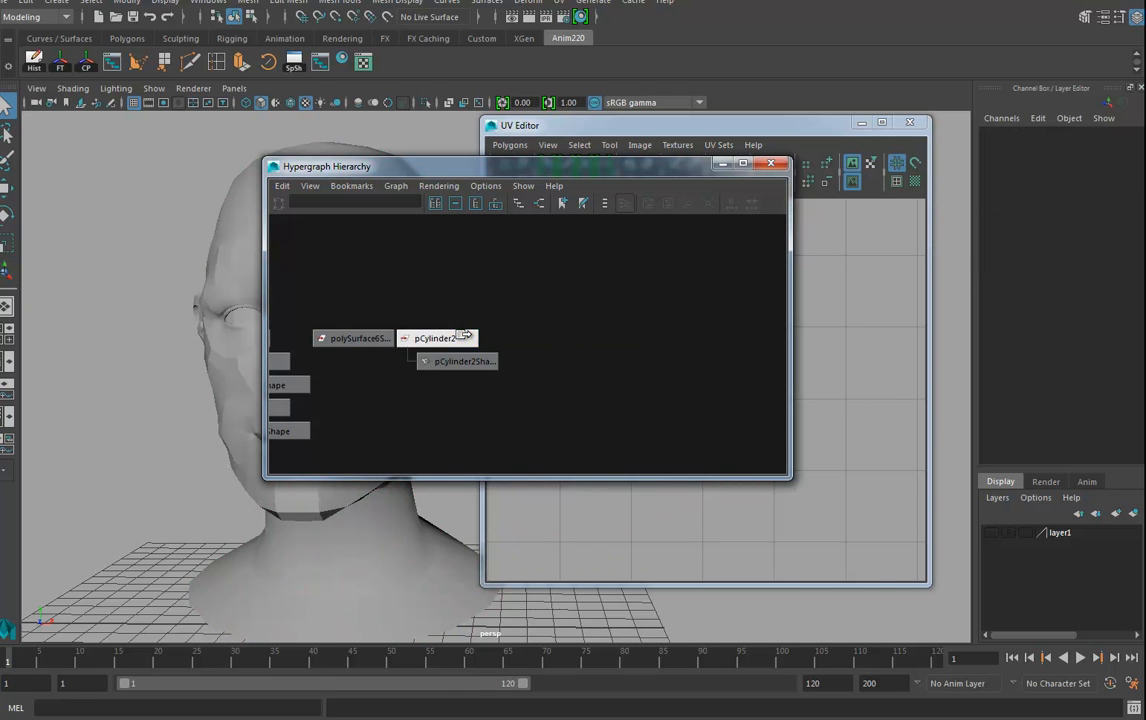
{"action": "left_click", "coordinate": [455, 338]}
{"action": "left_click", "coordinate": [771, 163]}
Select all of the head's UVs, unfold them again and inspect the UVs around the mouth.
{"action": "key", "text": "f"}
{"action": "right_click_drag", "start_coordinate": [426, 340], "coordinate": [414, 341], "text": "alt"}
{"action": "right_click_drag", "start_coordinate": [652, 390], "coordinate": [716, 391]}
{"action": "left_click_drag", "start_coordinate": [578, 275], "coordinate": [959, 645]}
{"action": "left_click", "coordinate": [717, 182]}
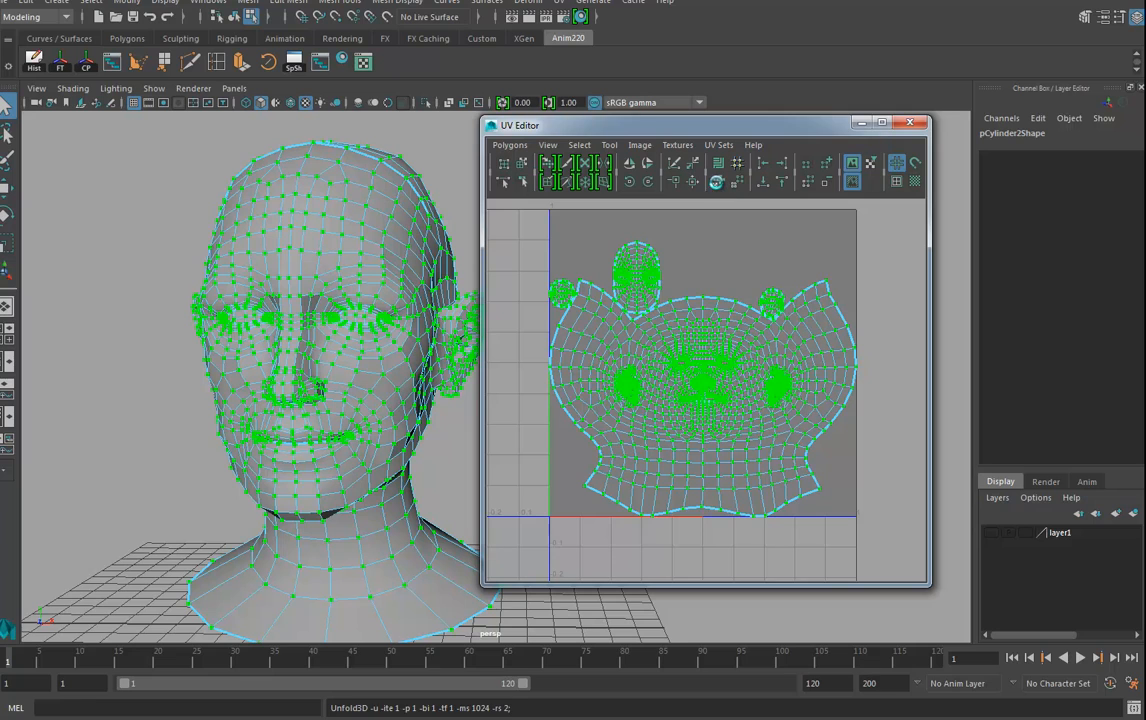
{"action": "right_click_drag", "start_coordinate": [671, 440], "coordinate": [1144, 458], "text": "alt"}
{"action": "right_click_drag", "start_coordinate": [665, 474], "coordinate": [915, 485], "text": "alt"}
{"action": "middle_click_drag", "start_coordinate": [811, 499], "coordinate": [800, 457], "text": "alt"}
{"action": "left_click_drag", "start_coordinate": [350, 482], "coordinate": [250, 400], "text": "alt"}
{"action": "scroll", "coordinate": [660, 435], "scroll_direction": "up", "scroll_amount": 1}
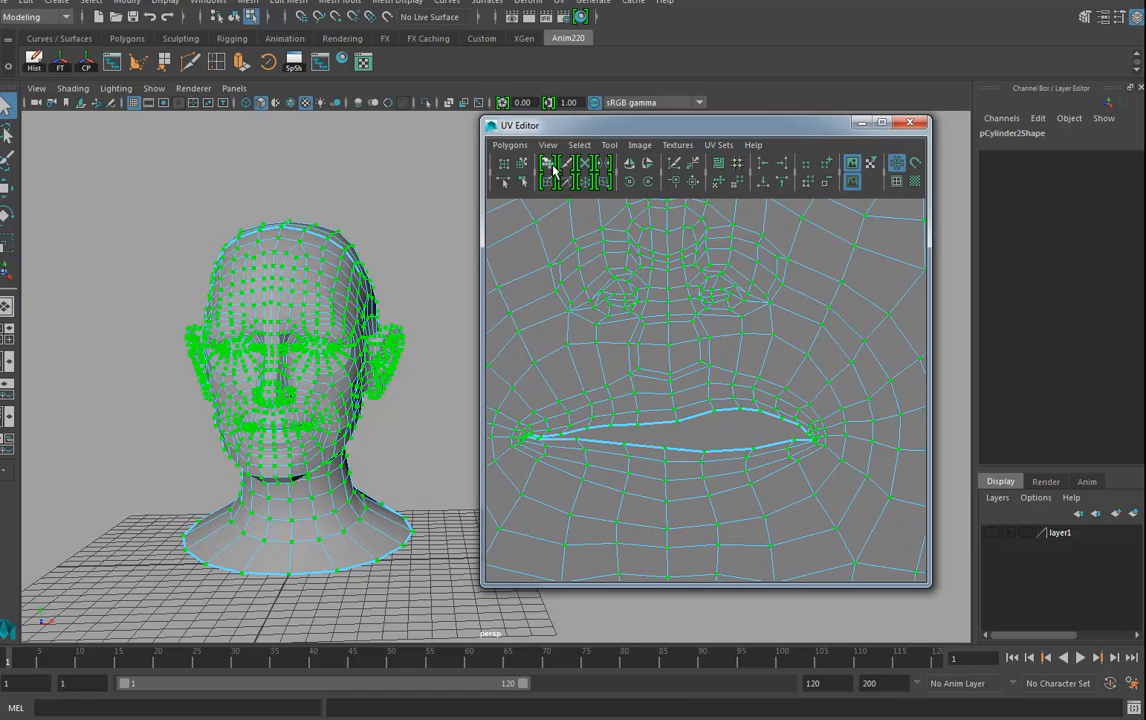
Try the UV brush tool on the UVs around the mouth and beside the face.
{"action": "left_click", "coordinate": [552, 166]}
{"action": "right_click_drag", "start_coordinate": [732, 413], "coordinate": [214, 397], "text": "alt"}
{"action": "mouse_move", "coordinate": [728, 410]}
{"action": "left_mouse_down"}
{"action": "mouse_move", "coordinate": [747, 406]}
{"action": "mouse_move", "coordinate": [688, 420]}
{"action": "mouse_move", "coordinate": [685, 380]}
{"action": "mouse_move", "coordinate": [650, 374]}
{"action": "mouse_move", "coordinate": [669, 412]}
{"action": "mouse_move", "coordinate": [712, 357]}
{"action": "mouse_move", "coordinate": [685, 336]}
{"action": "mouse_move", "coordinate": [677, 283]}
{"action": "mouse_move", "coordinate": [780, 327]}
{"action": "mouse_move", "coordinate": [737, 460]}
{"action": "left_mouse_up"}
{"action": "right_click_drag", "start_coordinate": [854, 388], "coordinate": [560, 389], "text": "alt"}
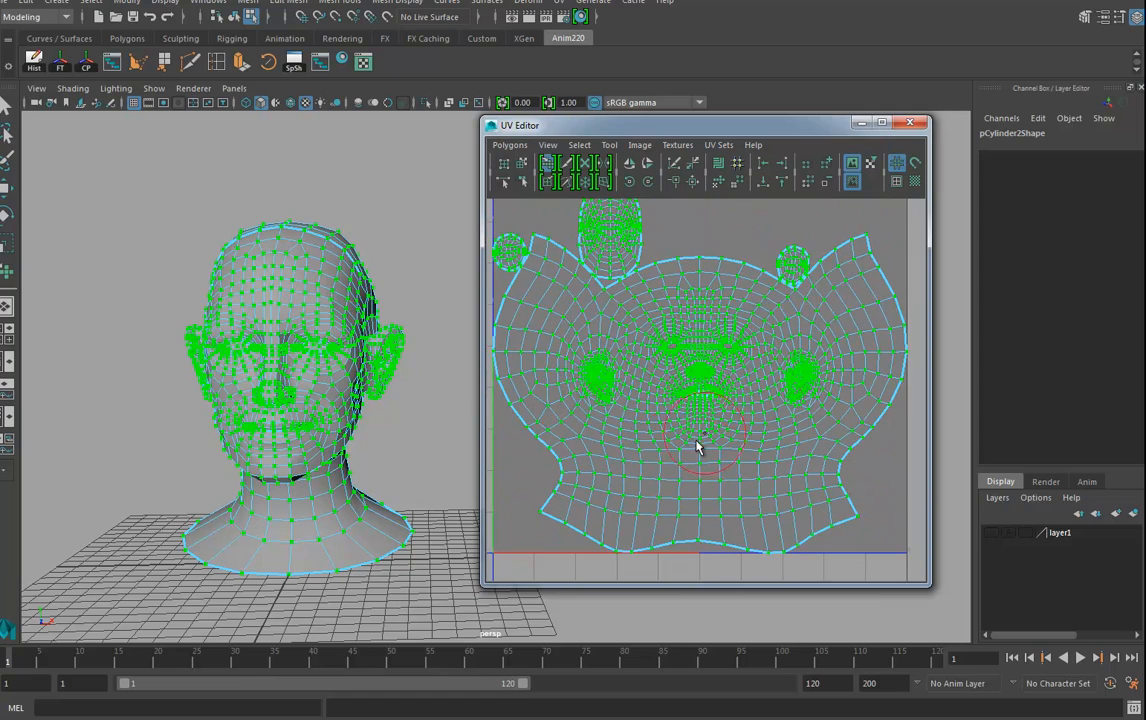
{"action": "right_click_drag", "start_coordinate": [678, 450], "coordinate": [814, 451], "text": "alt"}
{"action": "middle_click_drag", "start_coordinate": [798, 407], "coordinate": [808, 440], "text": "alt"}
{"action": "mouse_move", "coordinate": [565, 427]}
{"action": "left_mouse_down"}
{"action": "mouse_move", "coordinate": [535, 425]}
{"action": "mouse_move", "coordinate": [563, 356]}
{"action": "mouse_move", "coordinate": [611, 354]}
{"action": "left_mouse_up"}
{"action": "right_click_drag", "start_coordinate": [610, 352], "coordinate": [568, 350], "text": "alt"}
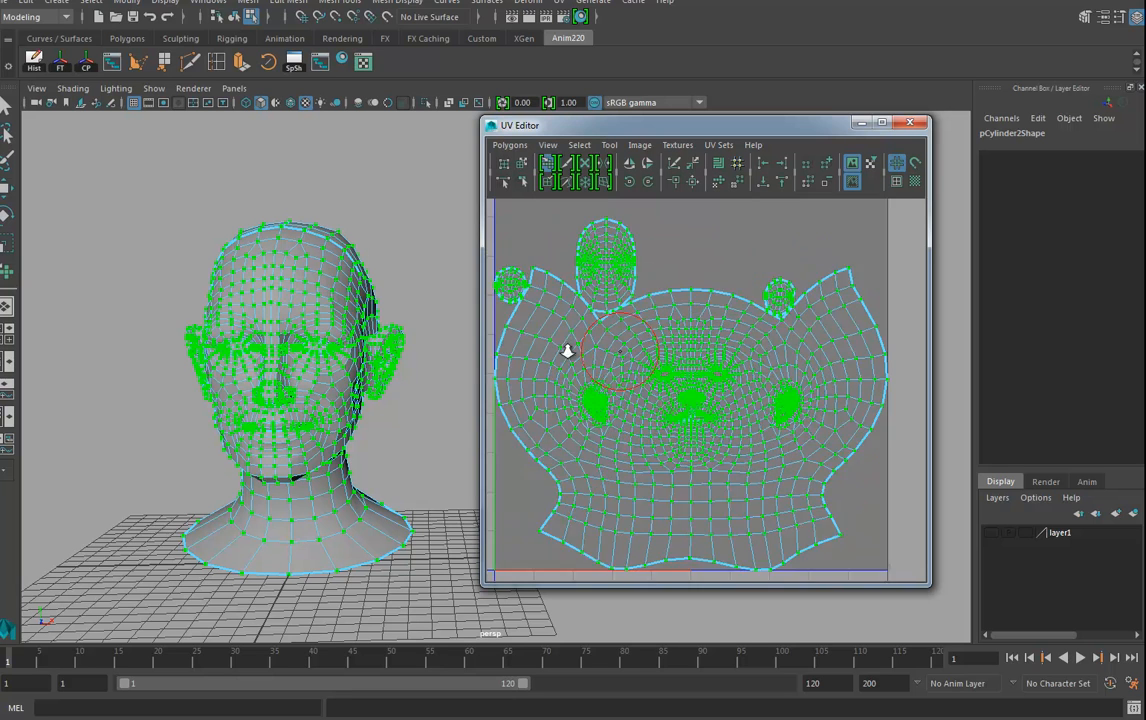
Undo the UV brush edits, the latest unfold and the UV selection, back to the head in object mode.
{"action": "key", "text": "ctrl+z"}
{"action": "key", "text": "ctrl+z"}
{"action": "key", "text": "ctrl+z"}
{"action": "key", "text": "ctrl+z"}
{"action": "key", "text": "ctrl+z"}
{"action": "key", "text": "ctrl+z"}
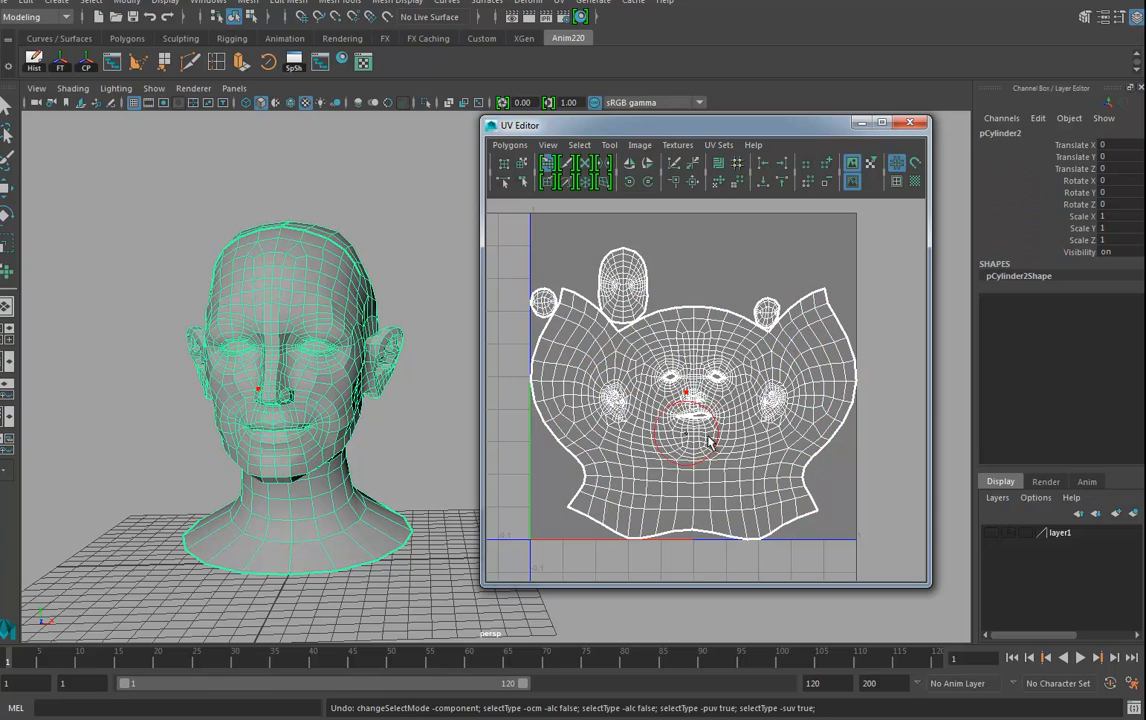
Switch from the UV brush to the Move tool and review the head model alongside its full UV layout.
{"action": "scroll", "coordinate": [700, 370], "scroll_direction": "up", "scroll_amount": 5}
{"action": "left_click_drag", "start_coordinate": [706, 358], "coordinate": [673, 361]}
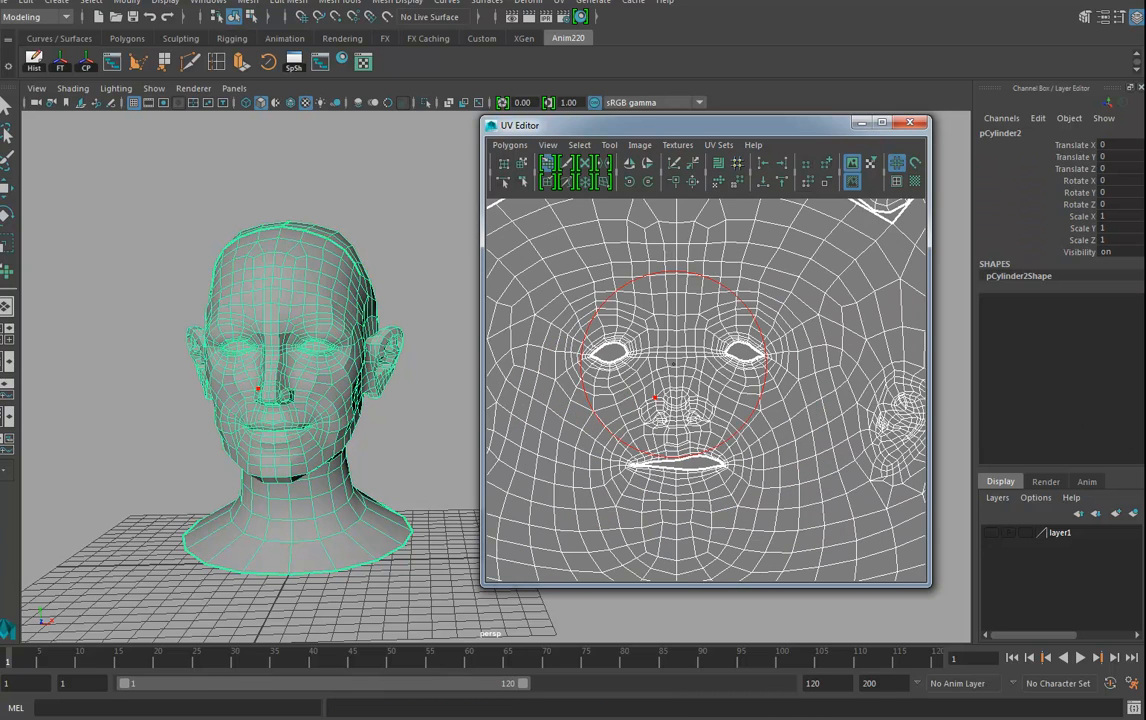
{"action": "left_click", "coordinate": [6, 188]}
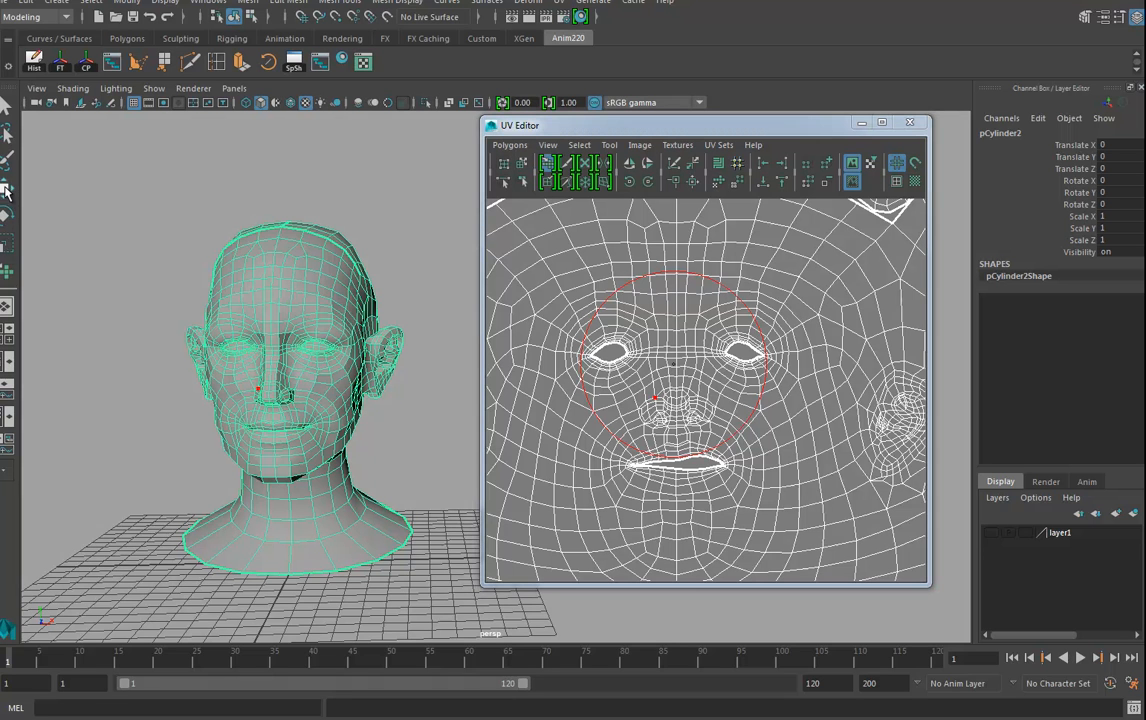
{"action": "right_click_drag", "start_coordinate": [776, 406], "coordinate": [304, 417], "text": "alt"}
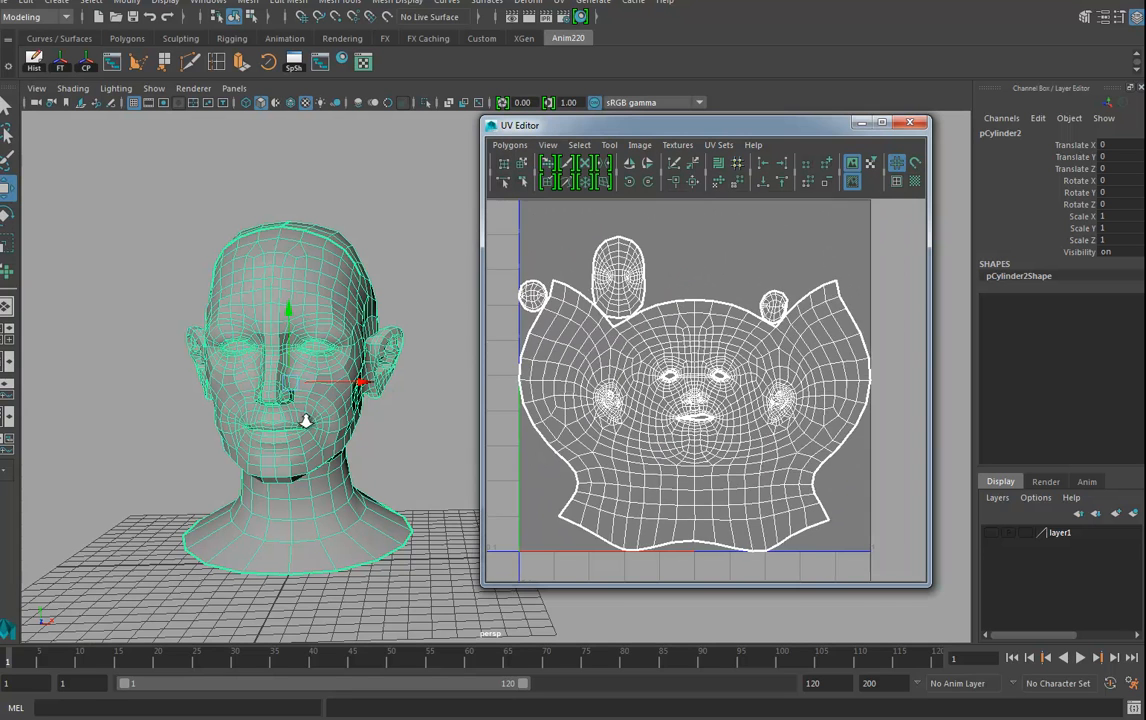
{"action": "mouse_move", "coordinate": [285, 401]}
{"action": "left_mouse_down", "text": "alt"}
{"action": "mouse_move", "coordinate": [258, 395]}
{"action": "mouse_move", "coordinate": [281, 389]}
{"action": "left_mouse_up", "text": "alt"}
{"action": "right_click_drag", "start_coordinate": [311, 391], "coordinate": [372, 399], "text": "alt"}
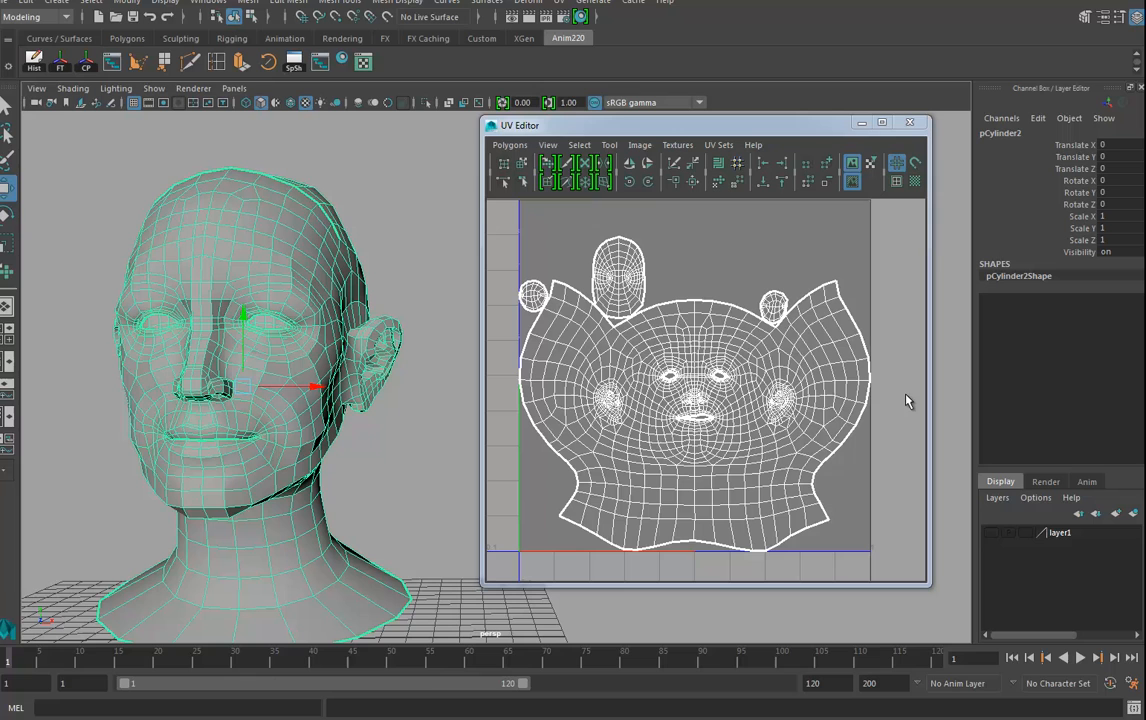